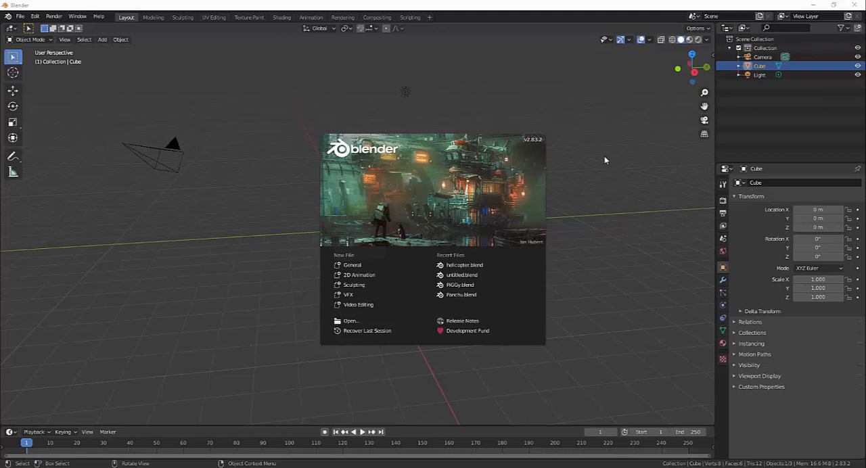
- Dismiss the splash screen and delete the default camera and light from the scene
left_click(244, 217)
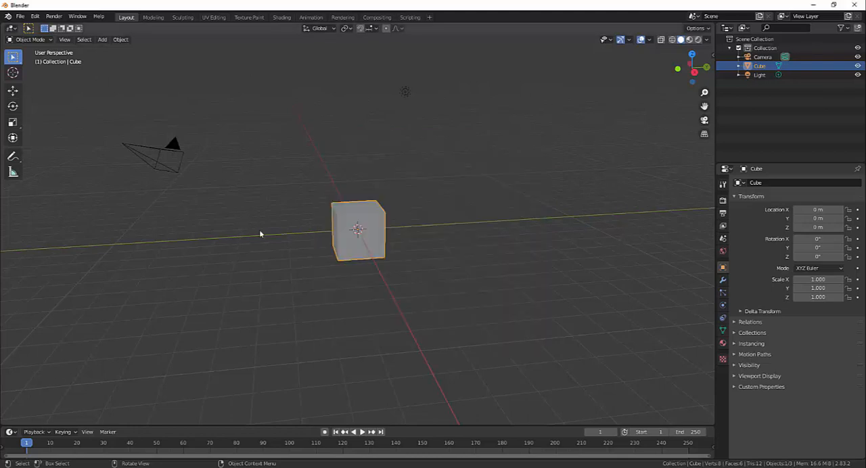
middle_click_drag(474, 301, 409, 315)
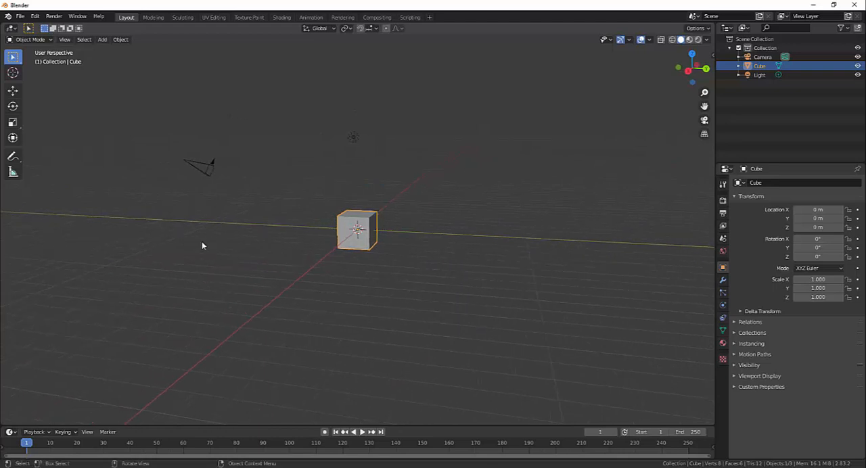
middle_click_drag(359, 217, 364, 214)
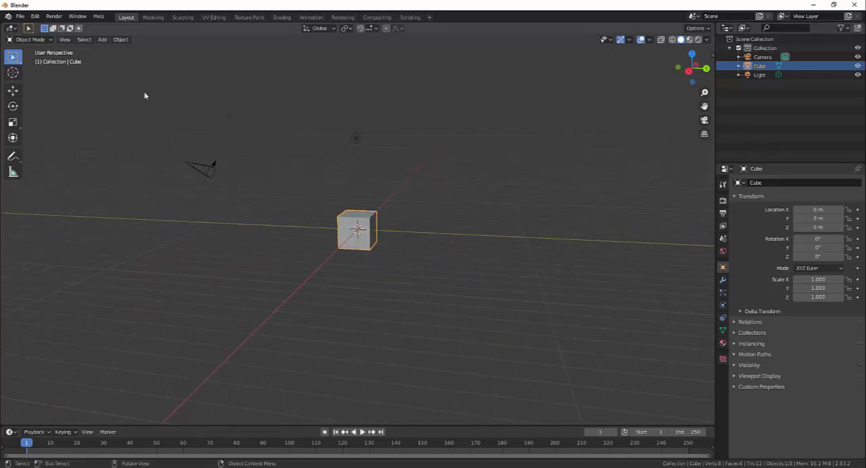
left_click_drag(143, 91, 403, 179)
middle_click_drag(426, 205, 539, 273)
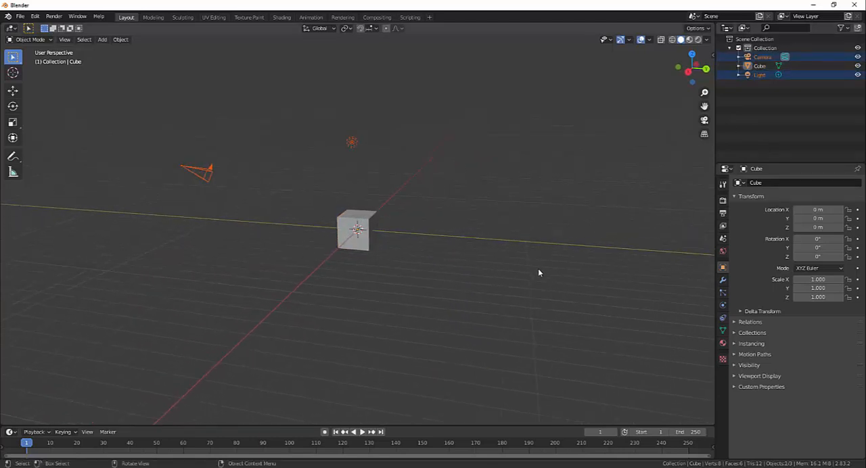
key("Delete")
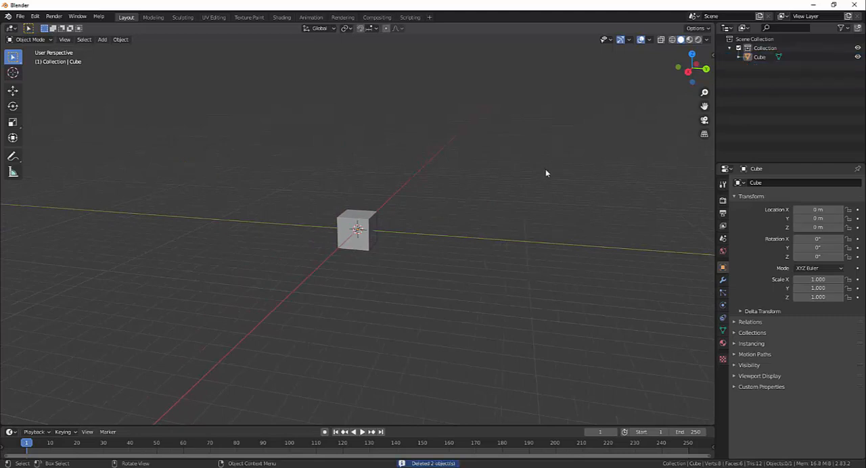
- Select the cube and switch it to Edit Mode
middle_click_drag(512, 207, 464, 239)
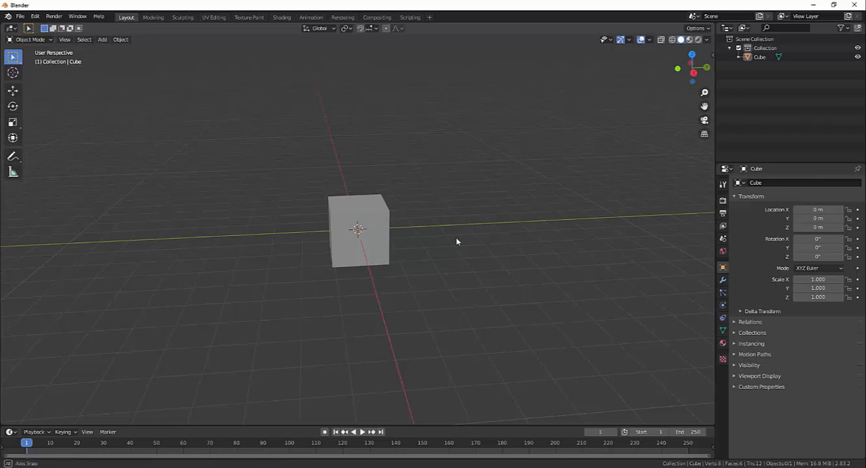
middle_click_drag(456, 242, 380, 208)
left_click(379, 208)
middle_click_drag(534, 267, 426, 269)
scroll(434, 274, "up", 2)
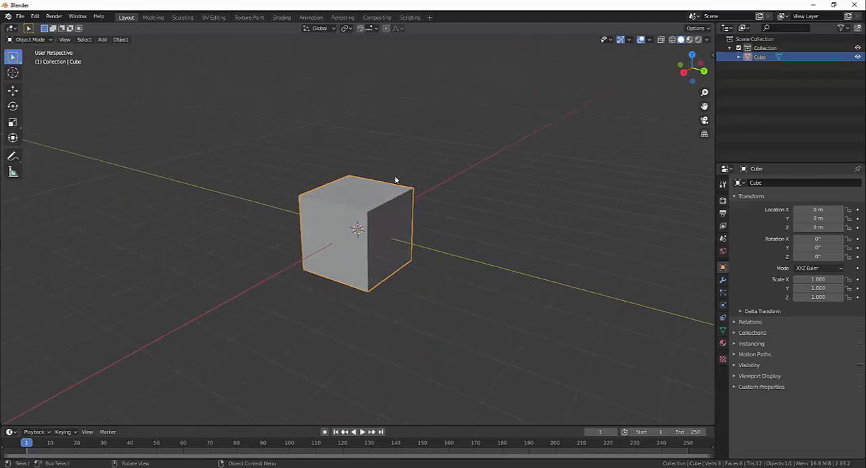
middle_click_drag(465, 242, 442, 217)
key("Tab")
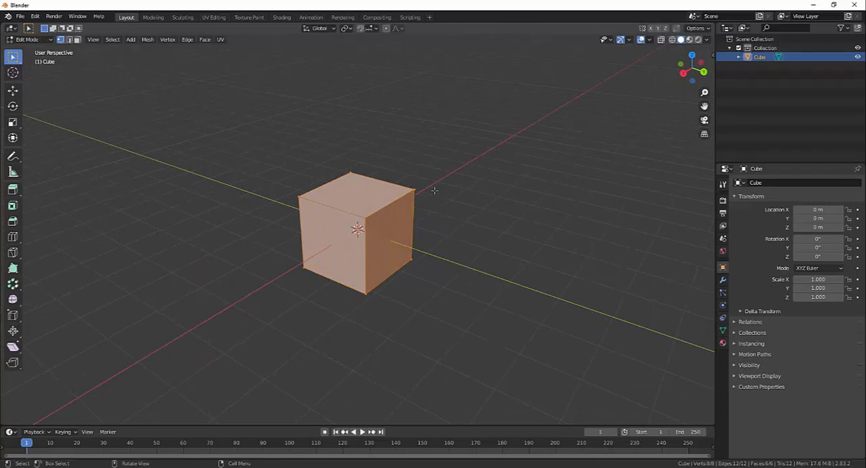
- Deselect one upper corner vertex of the cube and delete the seven other vertices
left_click(413, 190, "shift")
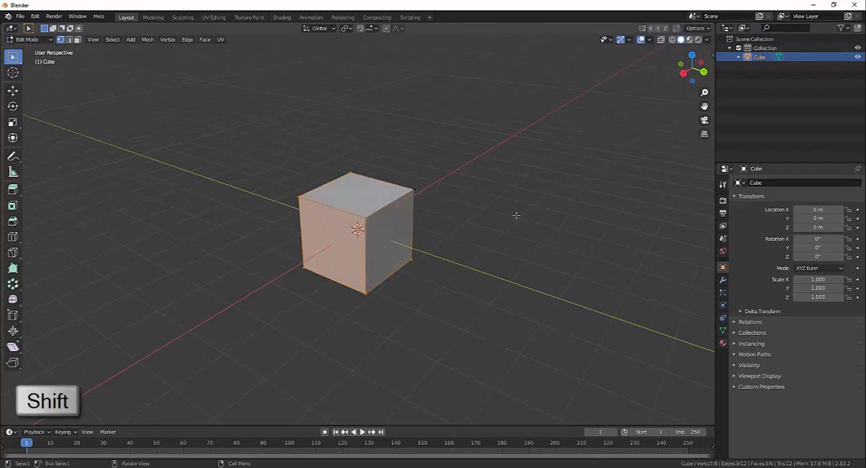
middle_click_drag(516, 215, 491, 210)
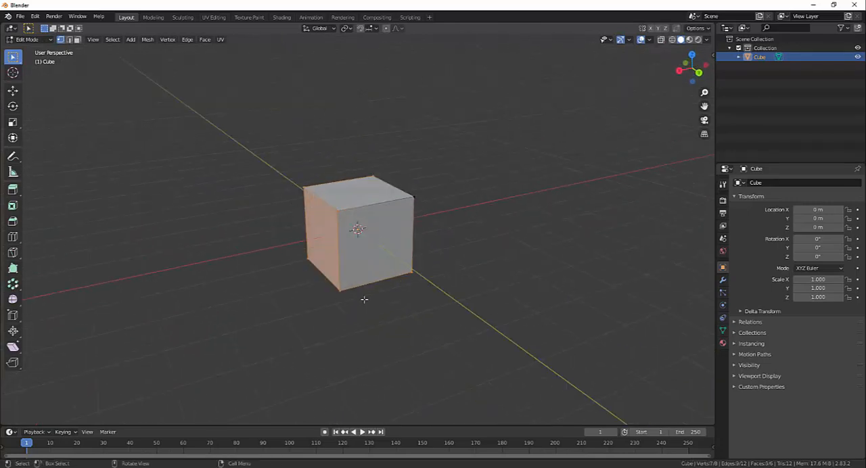
middle_click_drag(403, 232, 306, 220)
middle_click_drag(472, 260, 476, 241)
middle_click_drag(407, 199, 443, 239)
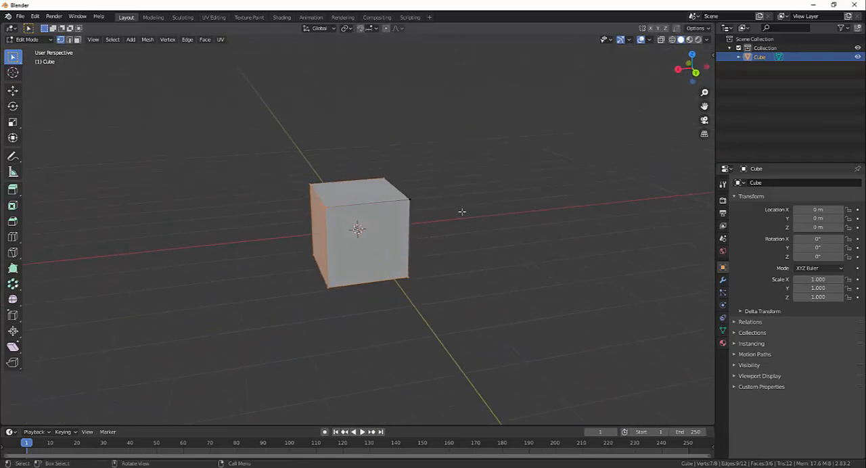
middle_click_drag(461, 212, 463, 214)
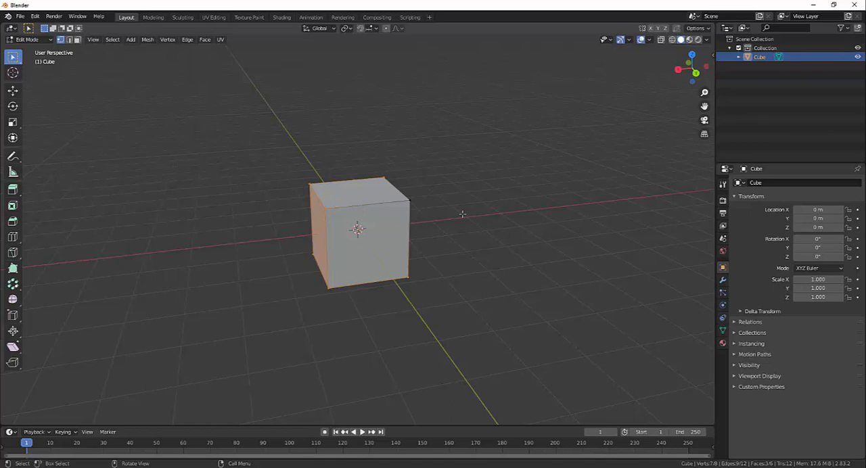
key("Delete")
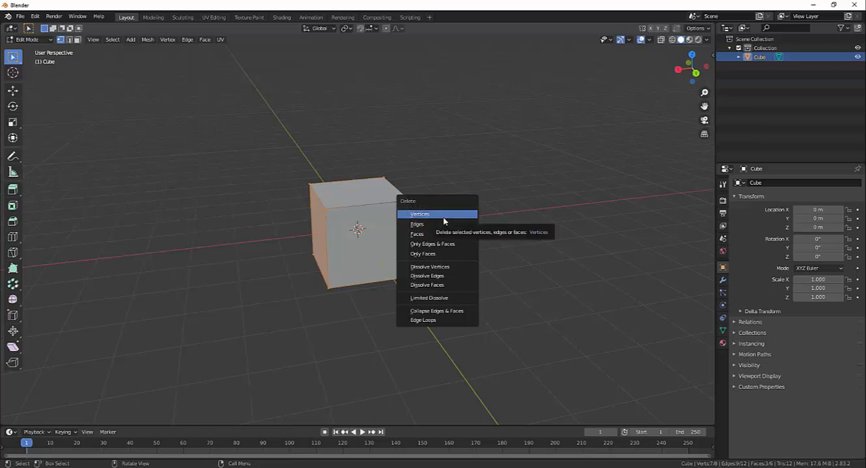
left_click(444, 222)
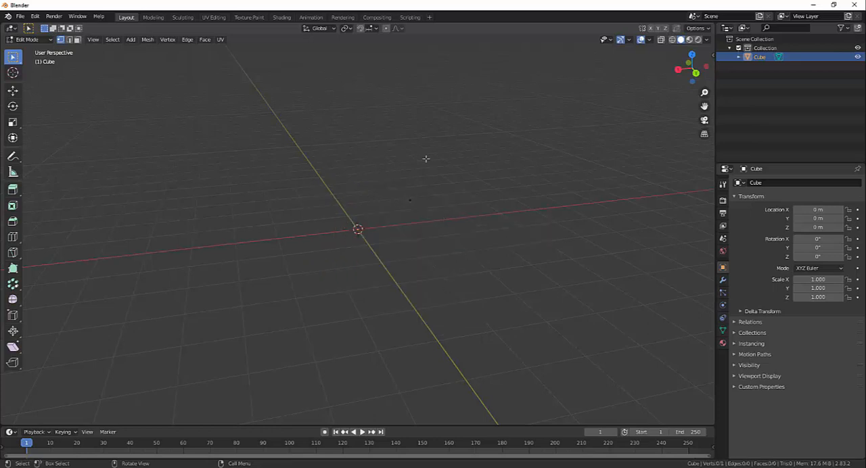
- Select the single remaining vertex of the cube mesh
middle_click_drag(293, 189, 393, 184)
left_click_drag(381, 157, 458, 264)
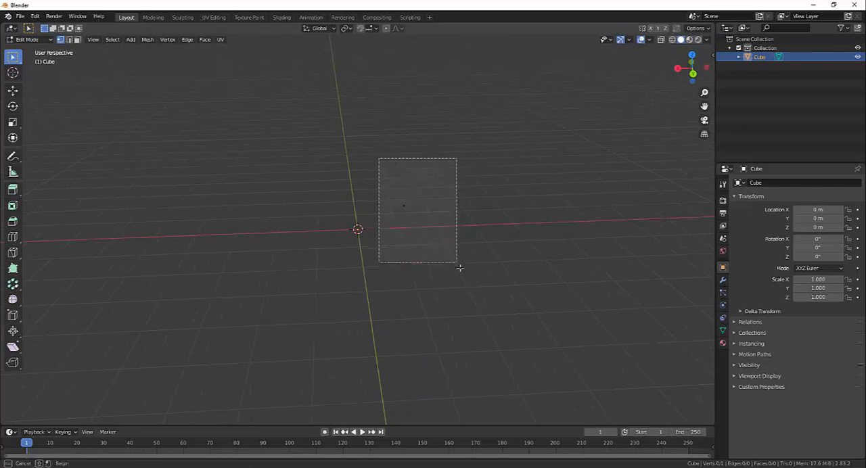
middle_click_drag(453, 267, 429, 228)
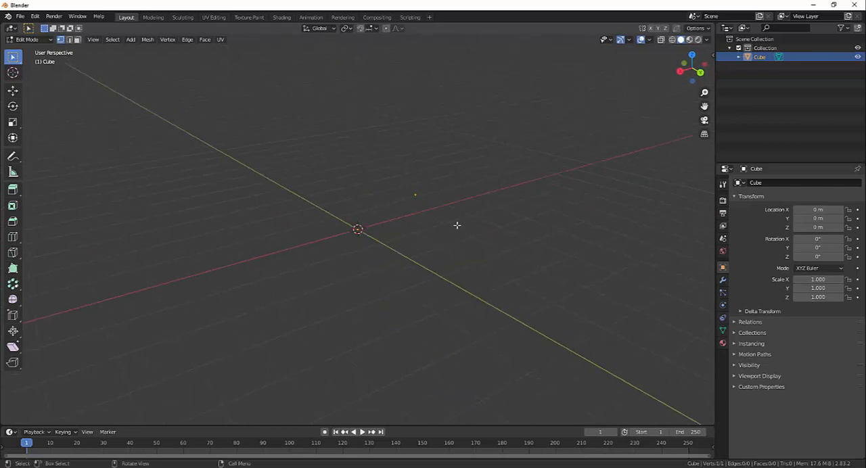
middle_click_drag(457, 225, 448, 224)
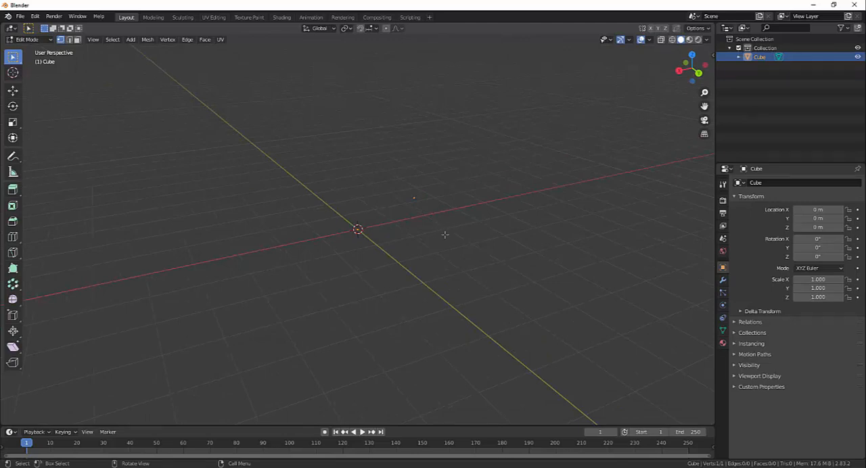
middle_click_drag(447, 235, 404, 141)
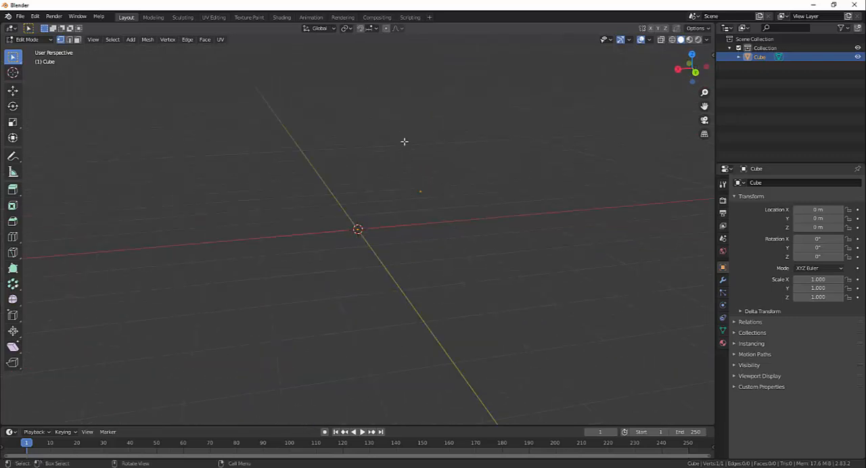
middle_click_drag(469, 238, 481, 230)
middle_click_drag(398, 241, 433, 223)
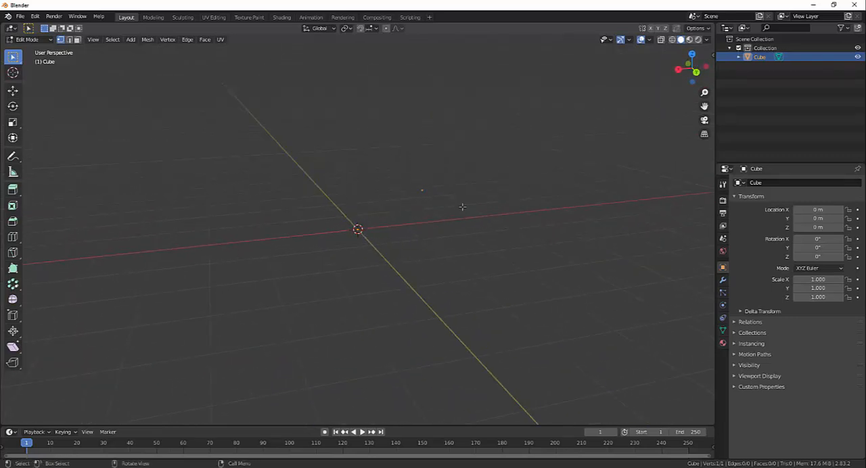
middle_click_drag(417, 185, 447, 212)
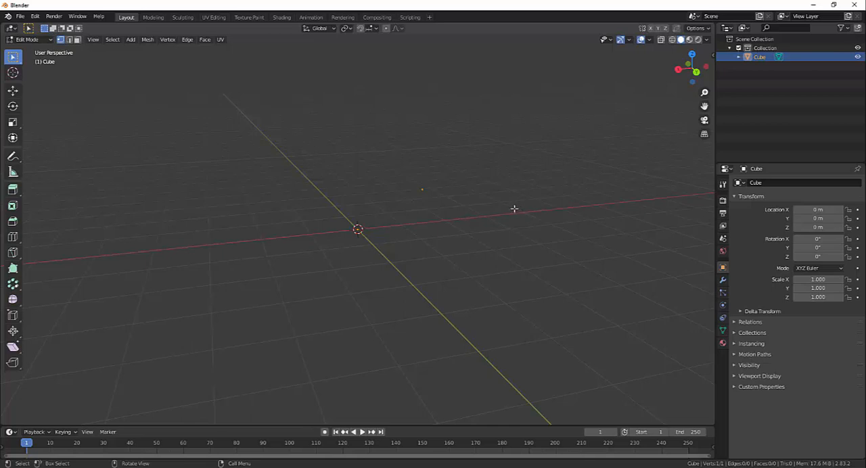
- Show the vertex's transform values and set its local X, Y and Z coordinates together to 0 m
key("n")
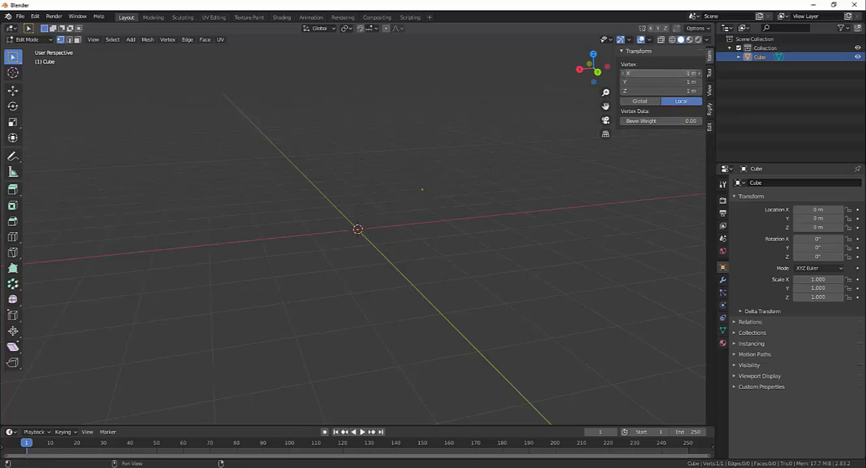
left_click_drag(661, 73, 661, 91)
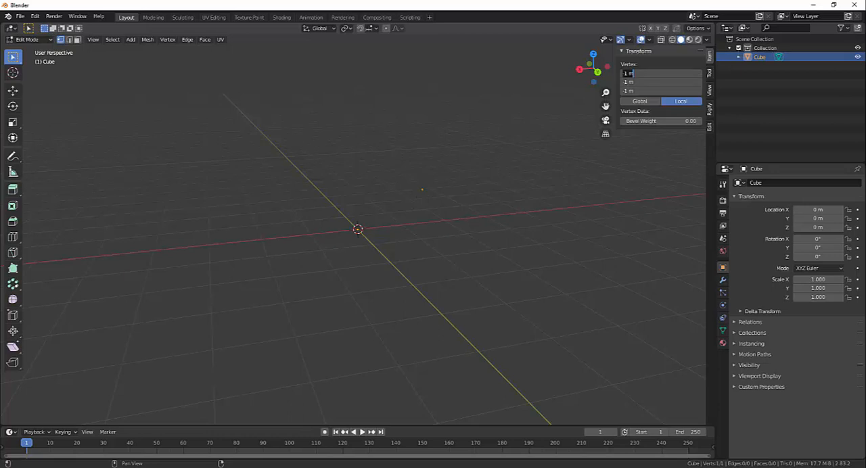
key("Return")
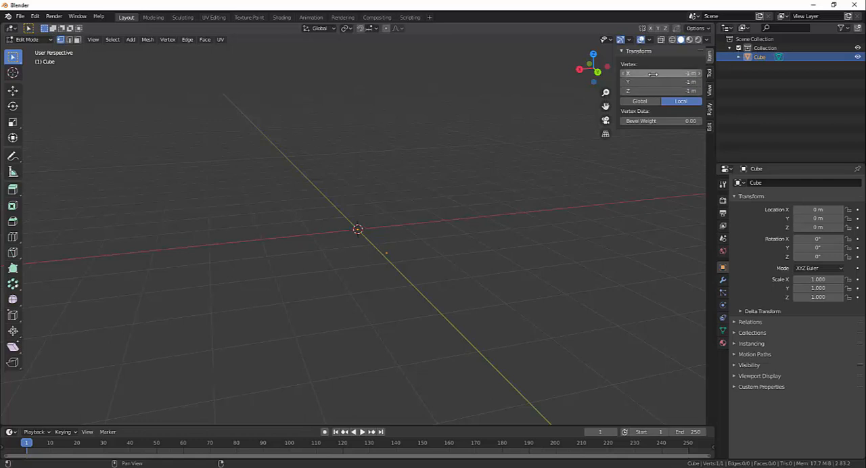
left_click_drag(654, 75, 653, 91)
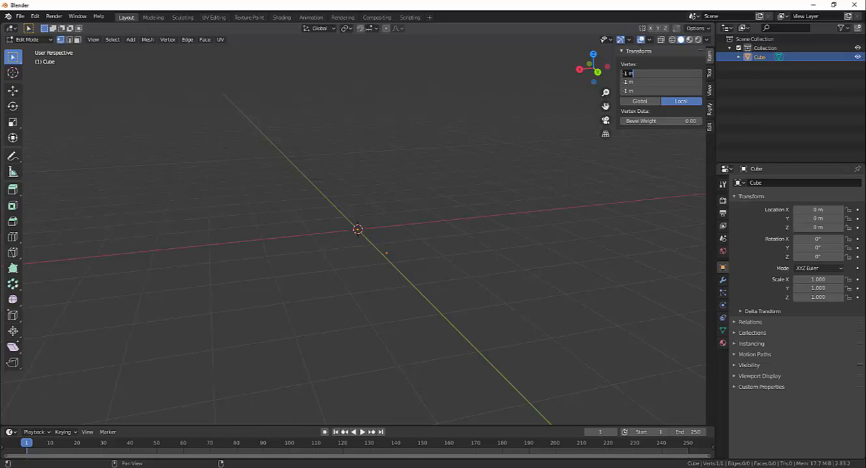
type("0")
key("Return")
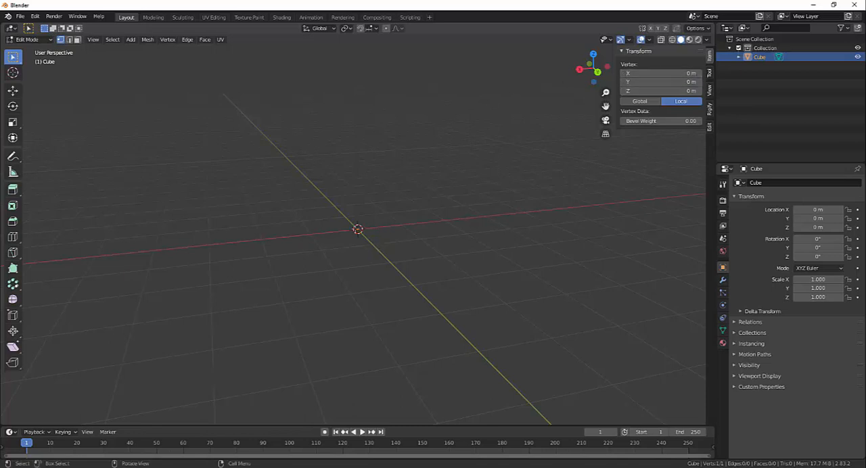
- Move the vertex freely away from the origin to about X -1.39 m, Y -0.03 m, Z 0.93 m
middle_click_drag(403, 227, 380, 229)
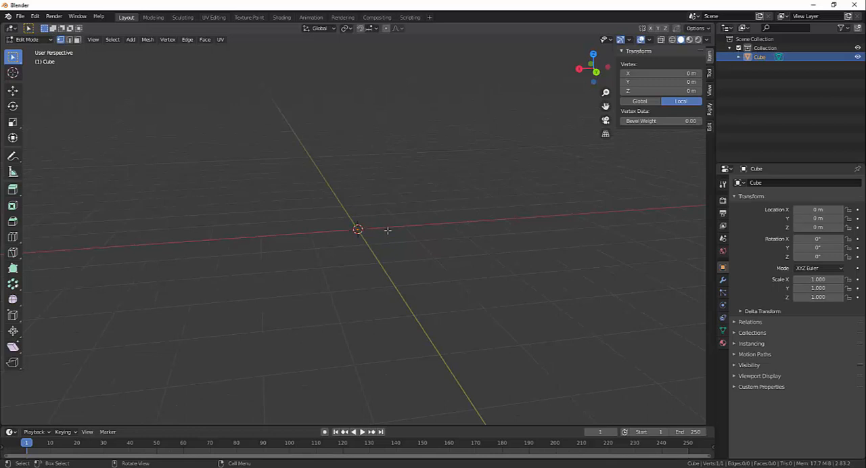
key("g")
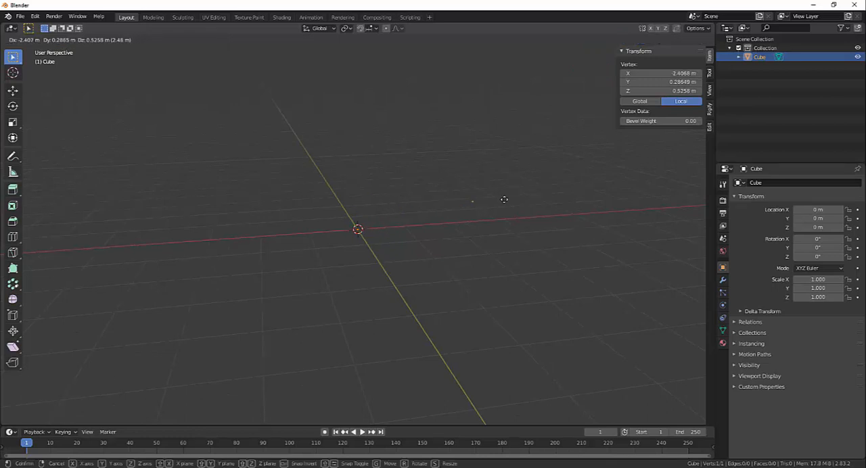
right_click(425, 210)
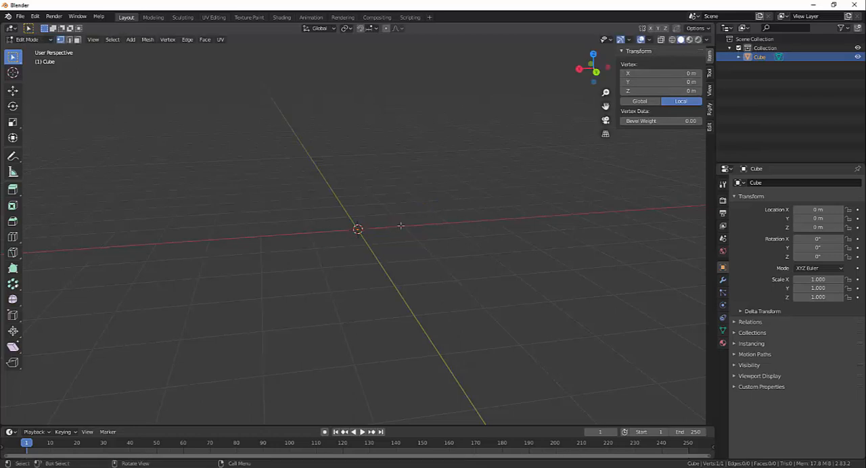
key("g")
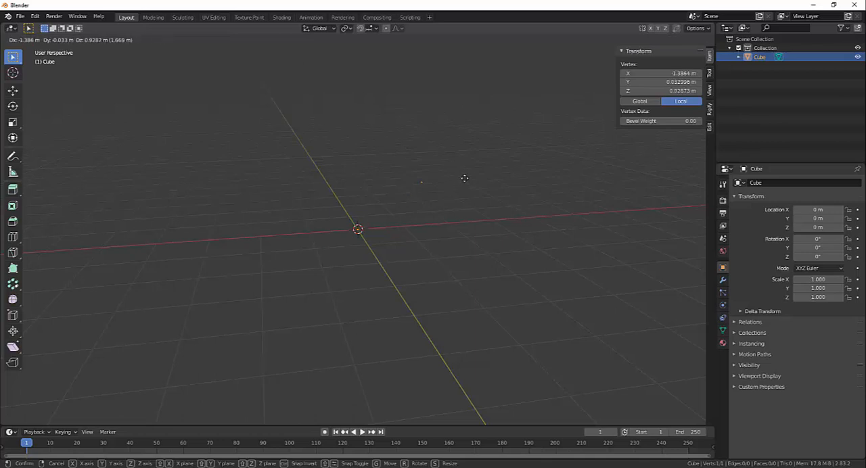
left_click(465, 179)
middle_click_drag(487, 249, 455, 248)
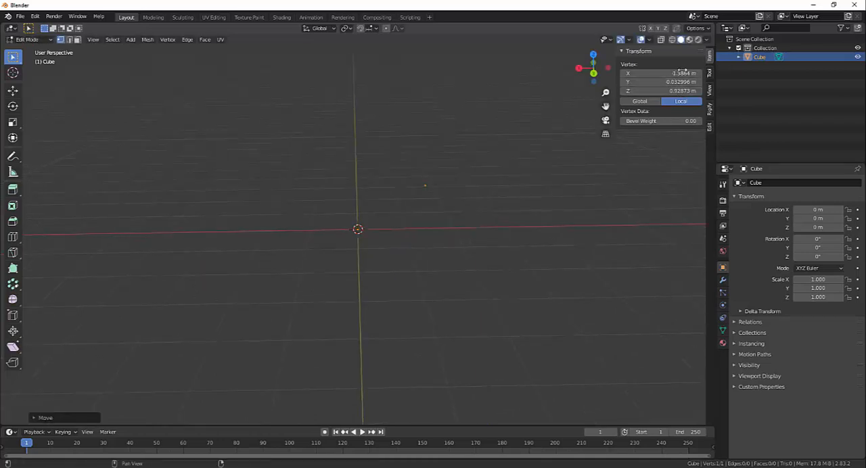
mouse_move(428, 187)
middle_mouse_down()
mouse_move(459, 203)
mouse_move(421, 177)
middle_mouse_up()
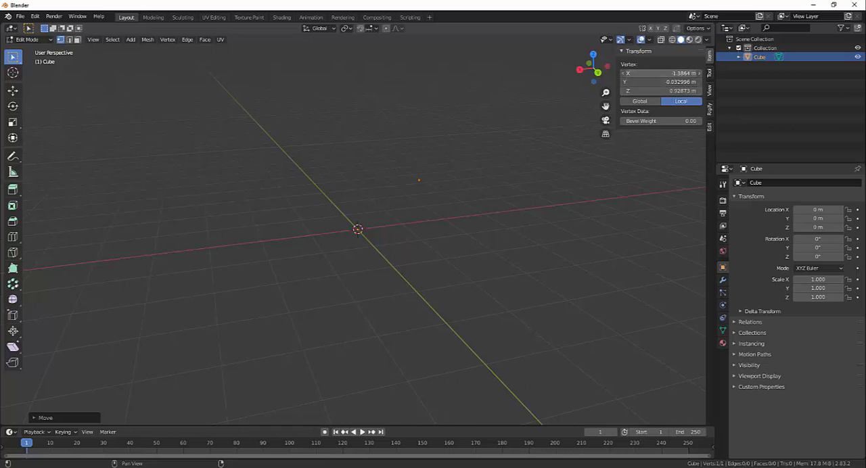
- Return the moved vertex to the object's origin by setting its X, Y and Z to 0 m
left_click_drag(660, 73, 660, 90)
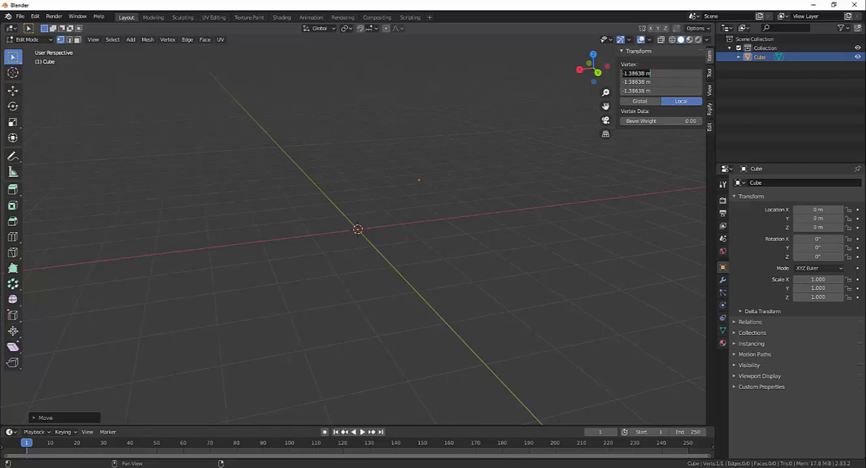
type("0")
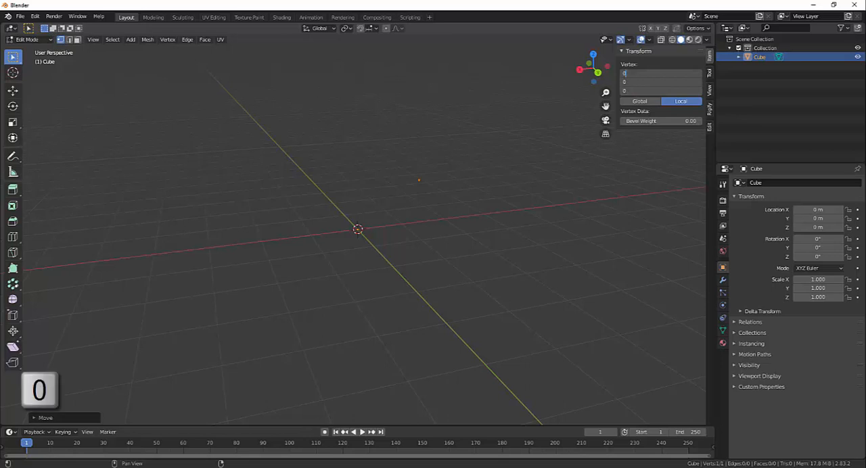
key("Return")
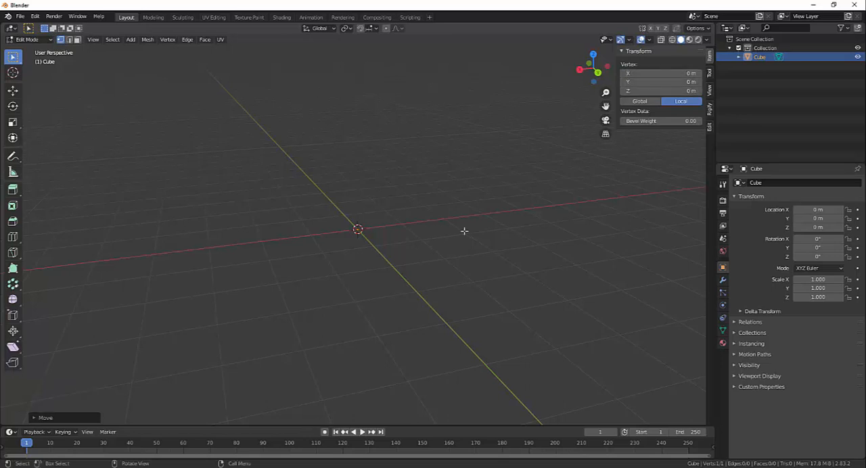
middle_click_drag(484, 232, 373, 246)
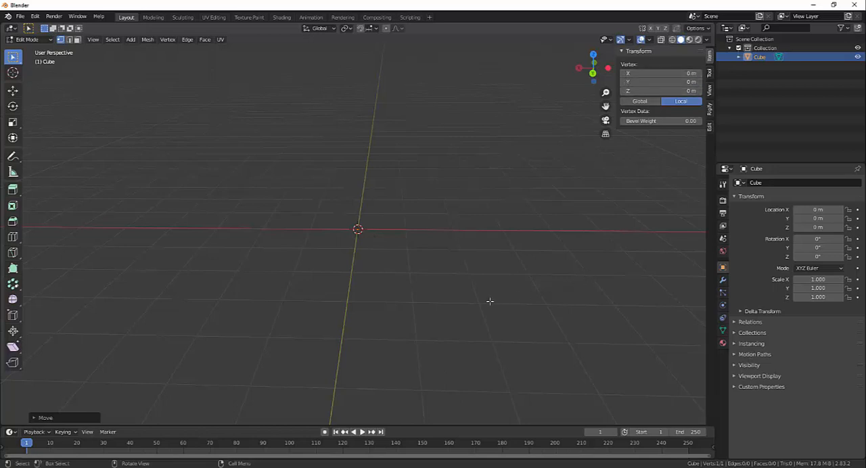
key("n")
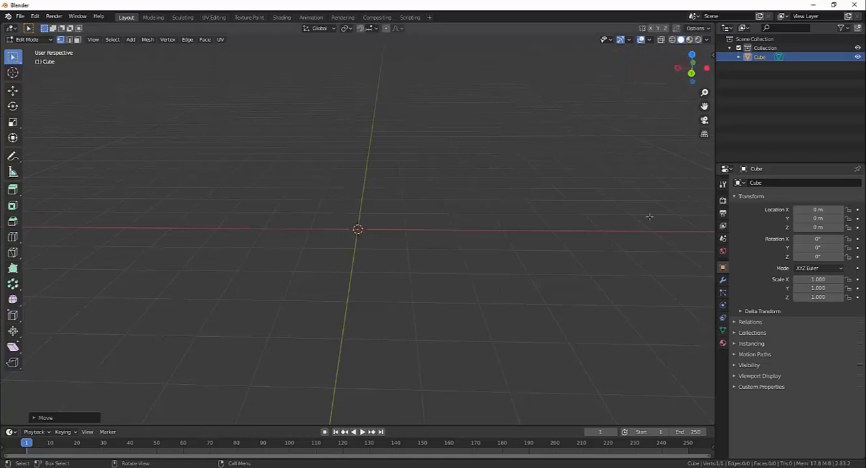
key("n")
key("n")
key("n")
key("n")
key("n")
key("n")
key("n")
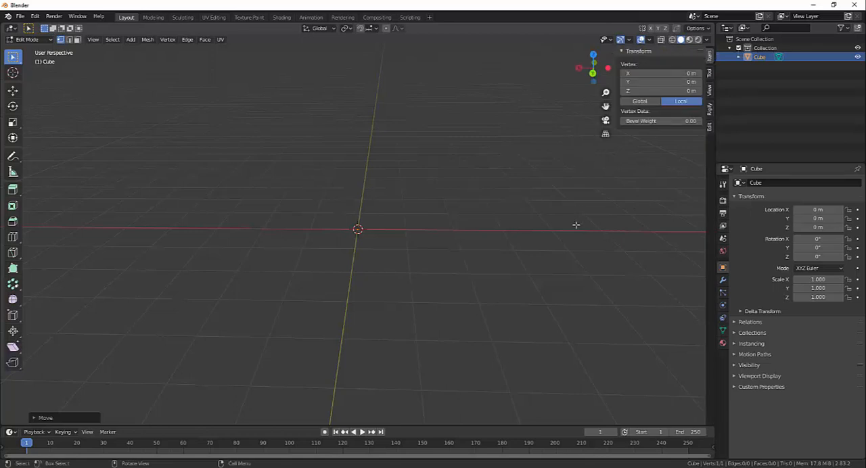
- Look through the sidebar's Tool, View, Rigify and Edit categories, return to Item and hide the sidebar
left_click(710, 72)
left_click(710, 94)
left_click(709, 108)
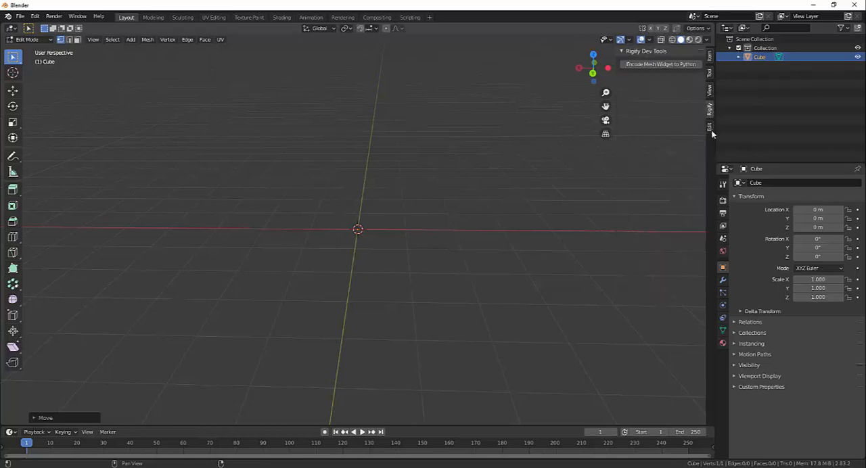
left_click(709, 126)
left_click(710, 54)
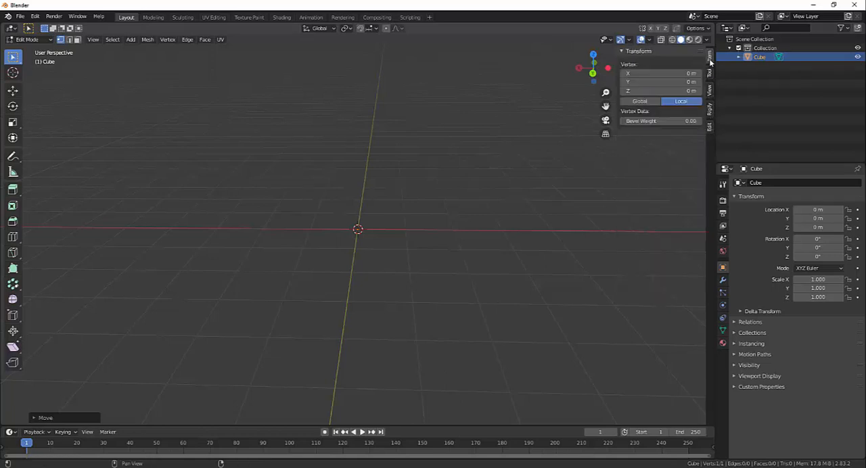
key("n")
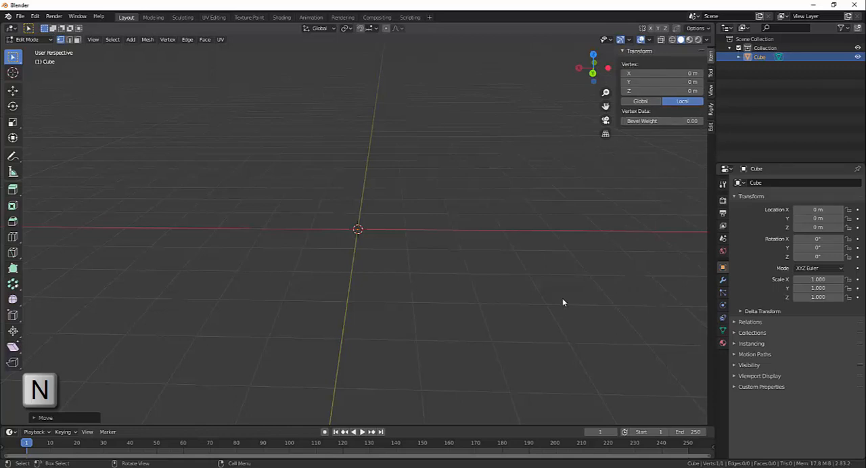
- Select the origin vertex and extrude it point by point into a freehand winding chain of twelve connected edges
middle_click_drag(563, 286, 451, 289)
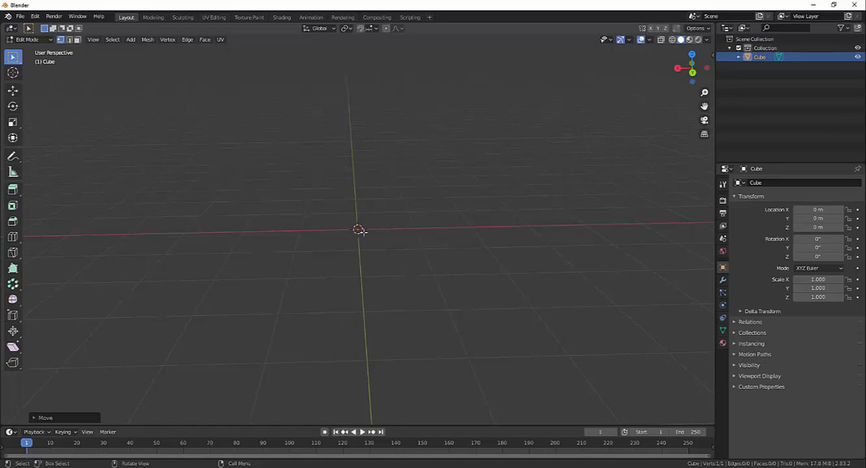
key("a")
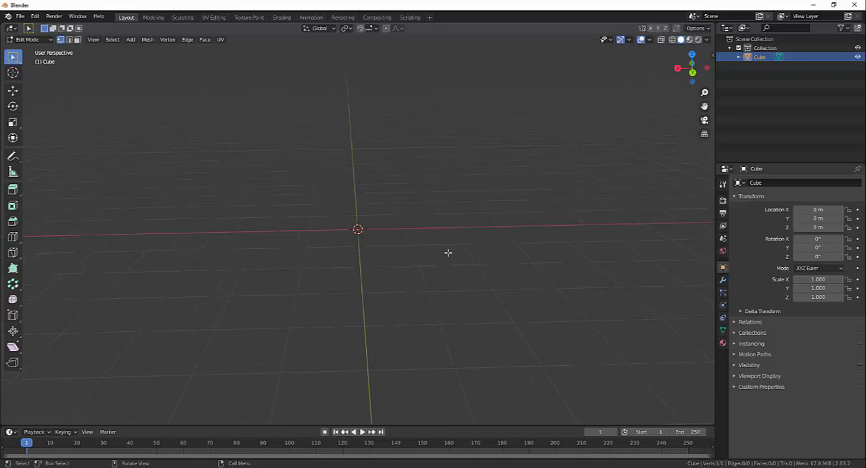
key("ctrl")
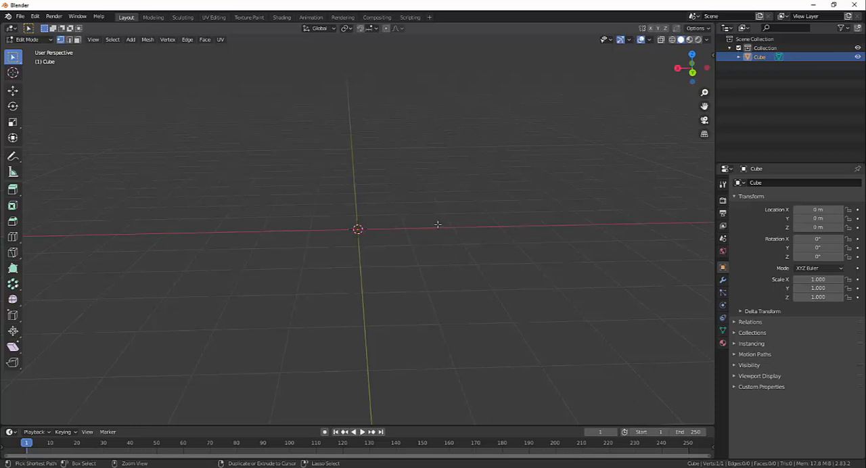
right_click(498, 200, "ctrl")
right_click(549, 287, "ctrl")
right_click(634, 215, "ctrl")
right_click(572, 144, "ctrl")
right_click(528, 126, "ctrl")
right_click(480, 99, "ctrl")
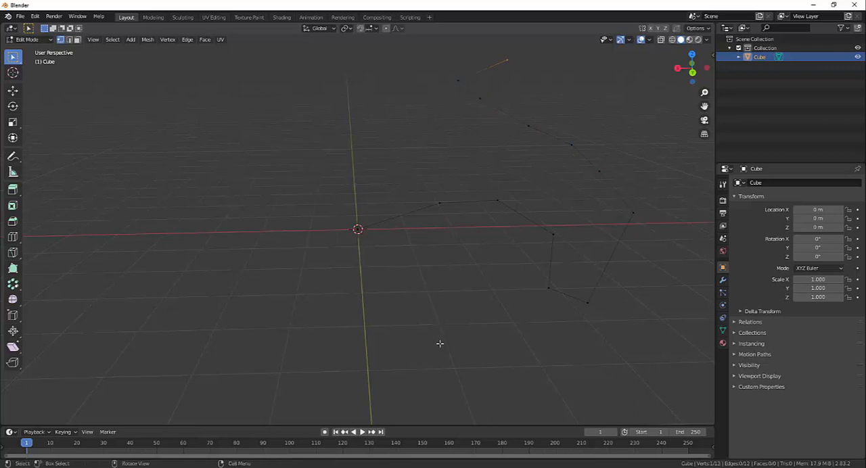
- Select the first vertex above the chain's outermost bend and reposition it freely, finishing with a shift of about 0.27 m
mouse_move(441, 344)
middle_mouse_down()
mouse_move(675, 304)
mouse_move(501, 335)
mouse_move(467, 331)
mouse_move(538, 338)
mouse_move(551, 336)
mouse_move(535, 329)
mouse_move(432, 336)
middle_mouse_up()
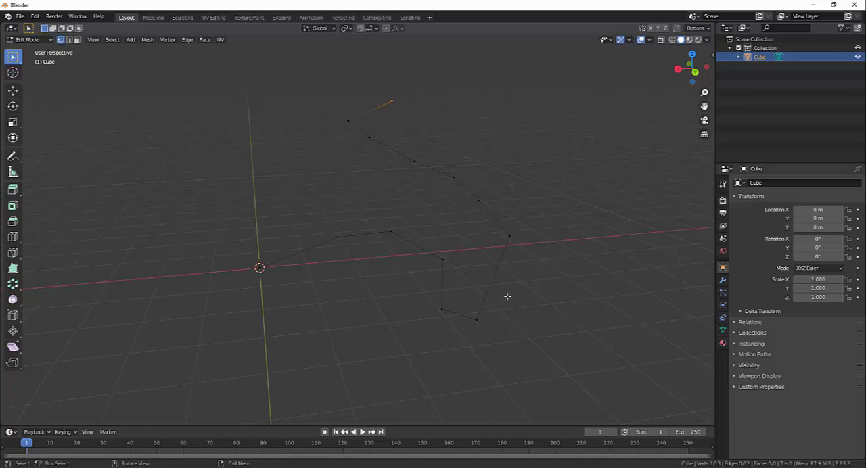
right_click(483, 202)
left_click_drag(485, 190, 475, 216)
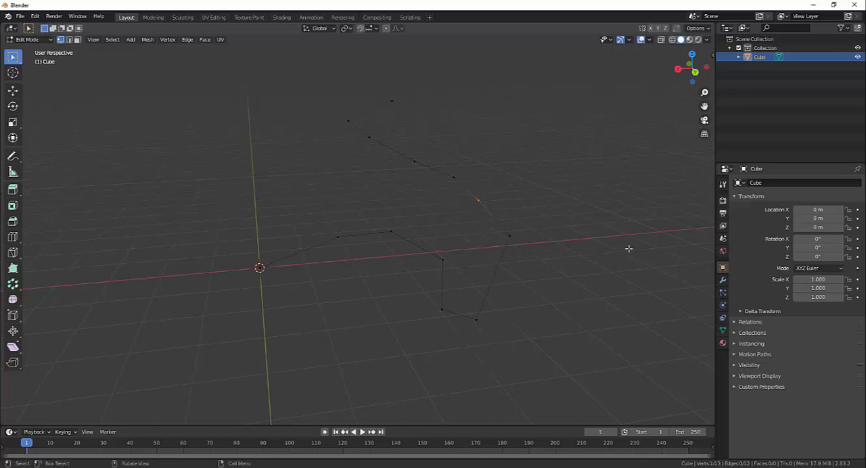
key("g")
left_click(564, 202)
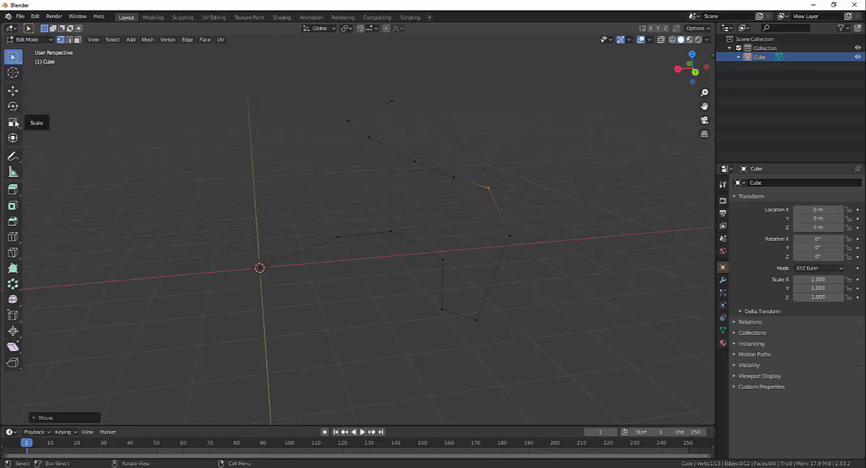
middle_click_drag(522, 199, 553, 210)
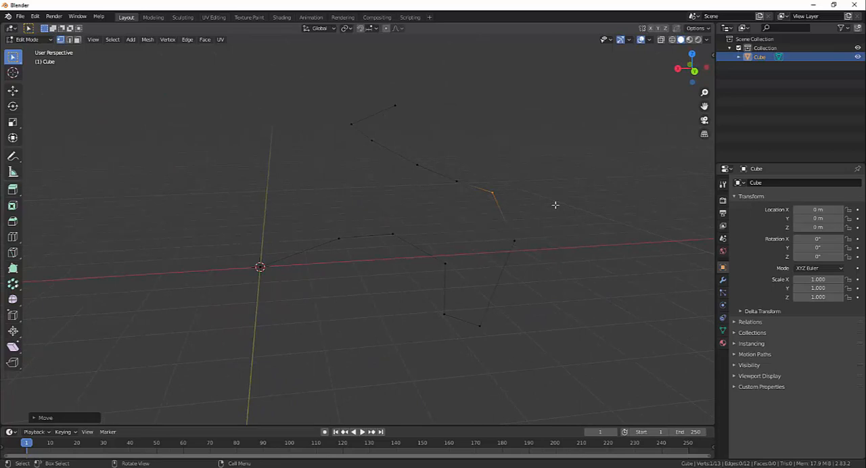
key("g")
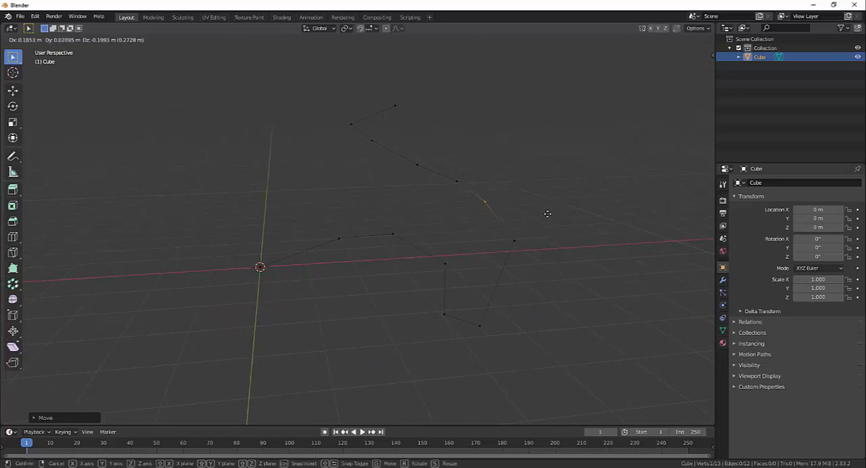
left_click(559, 215)
- Move the vertex where the chain turns down into its dip slightly upward, by about 0.22 m
left_click(409, 287)
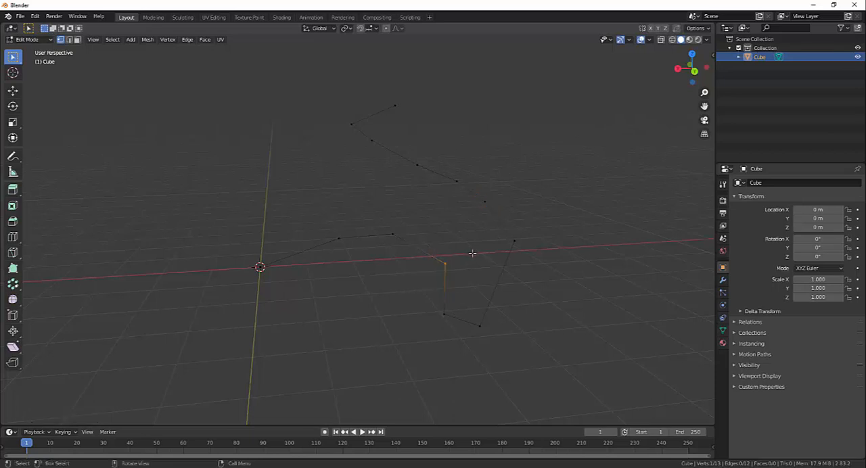
key("g")
left_click(482, 238)
key("g")
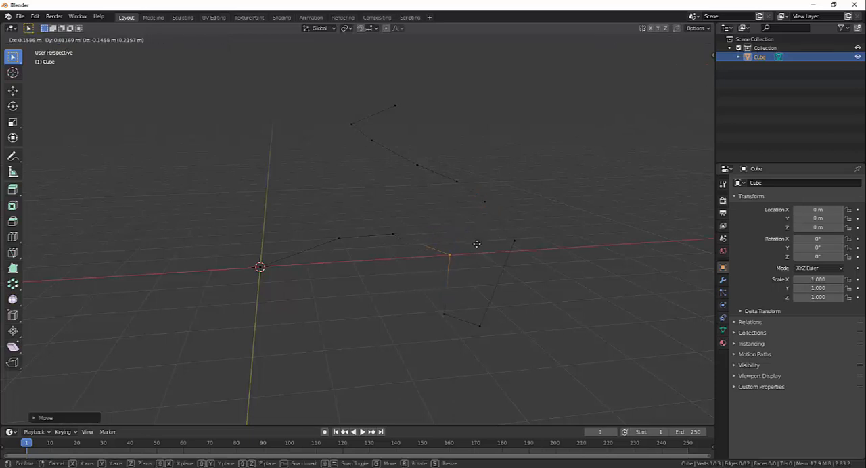
left_click(475, 245)
- Reselect the vertex above the outermost bend, move it around freely and place it back just above that bend
left_click(485, 193)
key("g")
left_click(503, 169)
key("g")
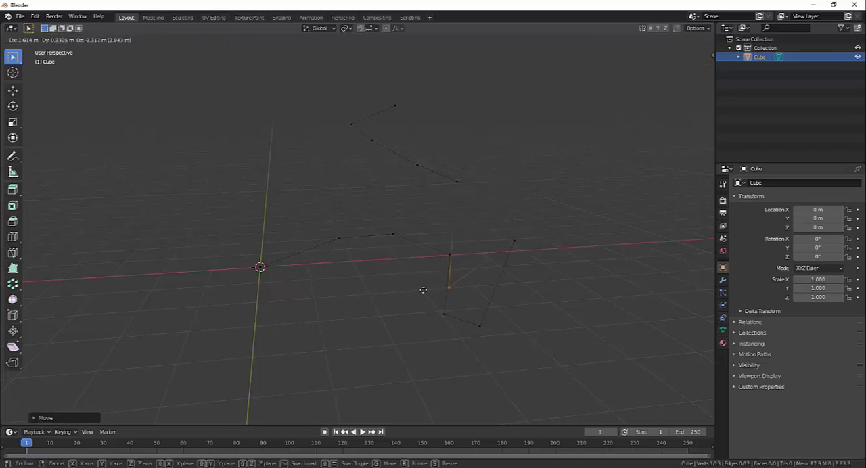
middle_click_drag(503, 274, 482, 209)
left_click(481, 203)
- Select the whole chain of edges and extrude it sideways by about 3 m into a ribbon of faces
middle_click_drag(557, 276, 442, 326)
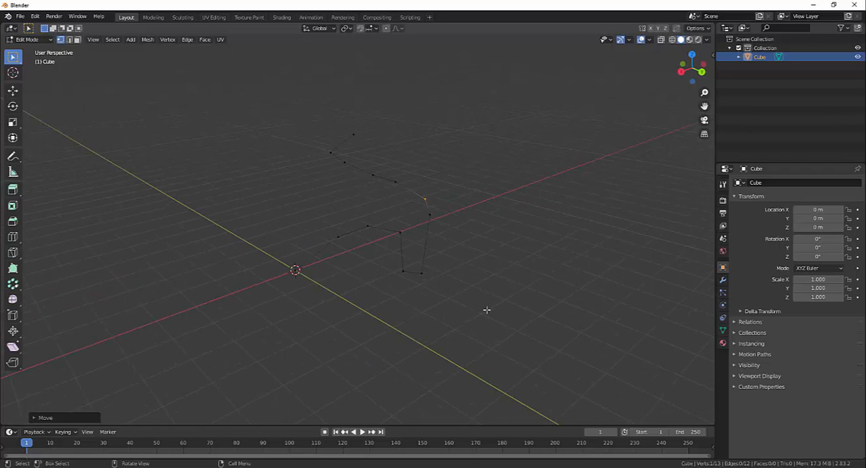
middle_click_drag(485, 309, 491, 318)
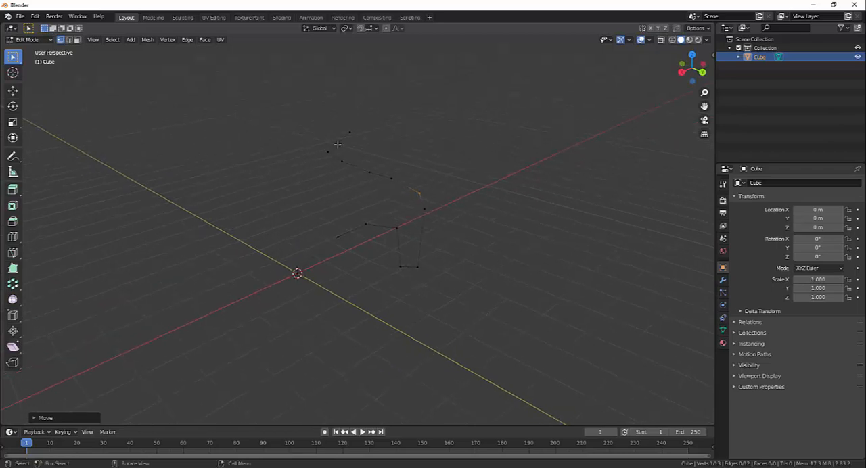
left_click_drag(264, 97, 414, 153)
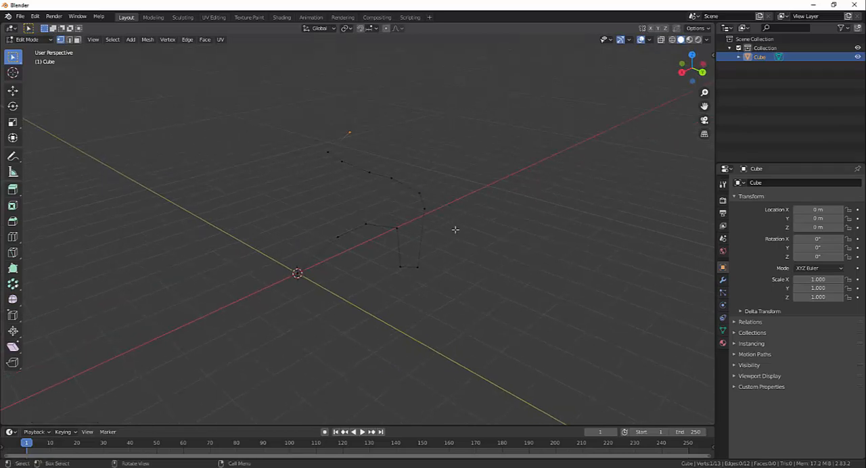
key("a")
key("a")
middle_click_drag(455, 232, 457, 215)
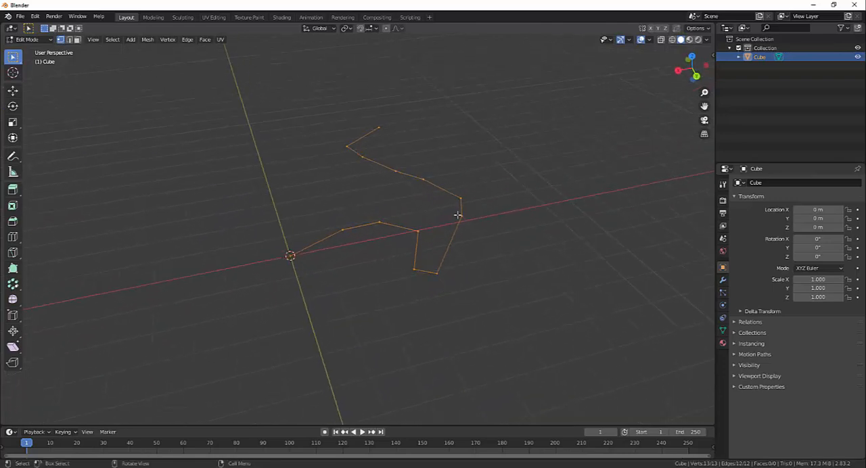
middle_click_drag(547, 261, 360, 208)
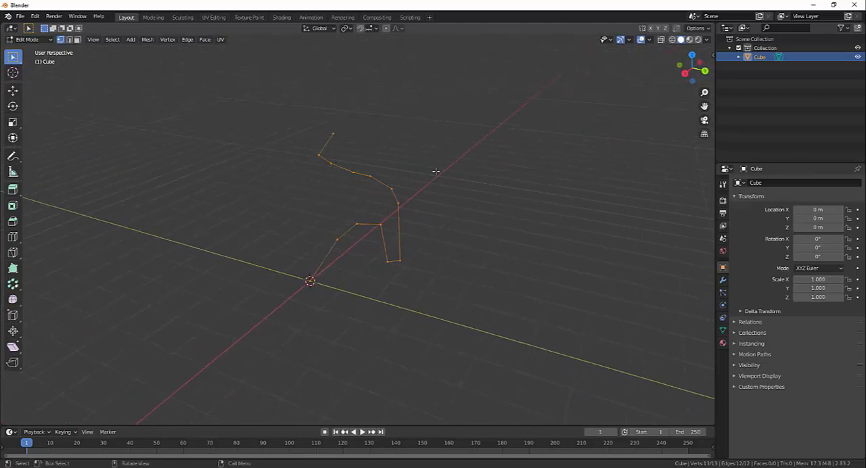
key("e")
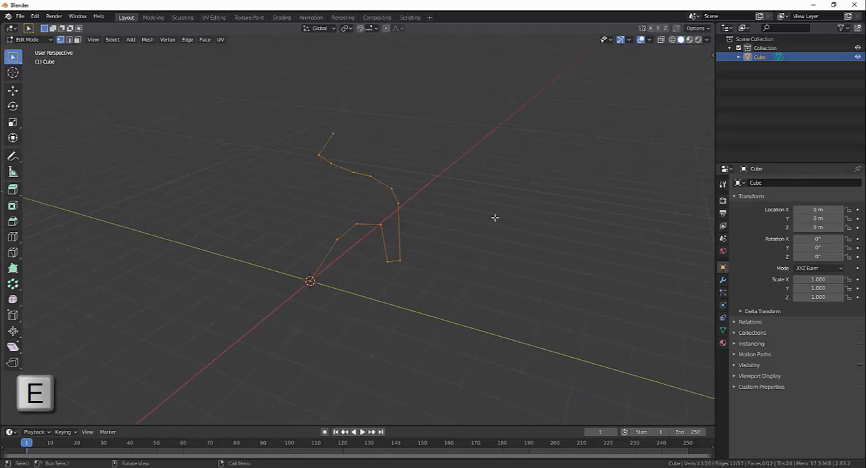
left_click(581, 226)
middle_click_drag(454, 318, 361, 145)
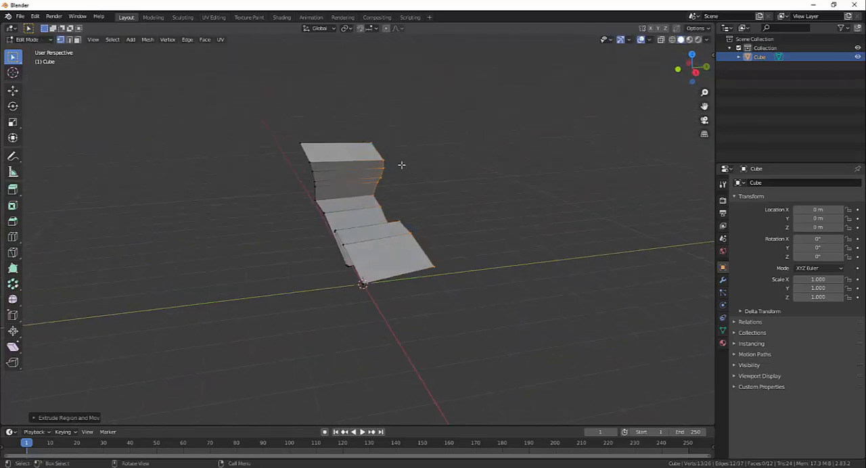
middle_click_drag(402, 166, 438, 189)
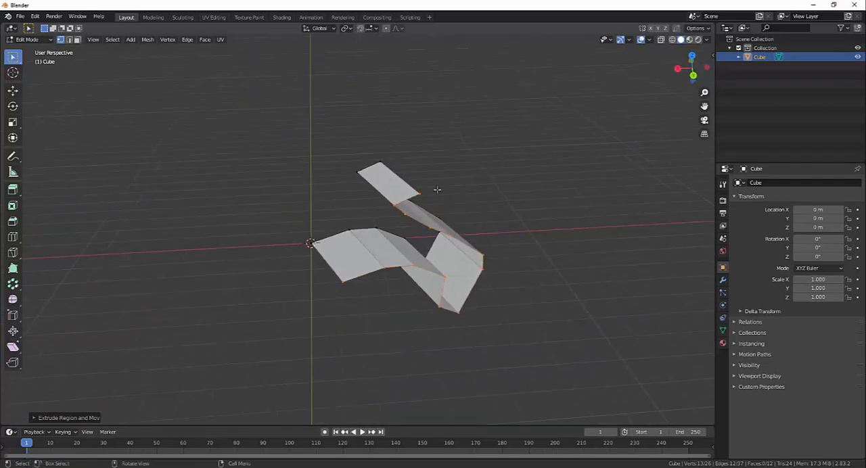
- Switch to edge selection and extrude the ribbon's upper end edge repeatedly upward into five zigzag faces
key("2")
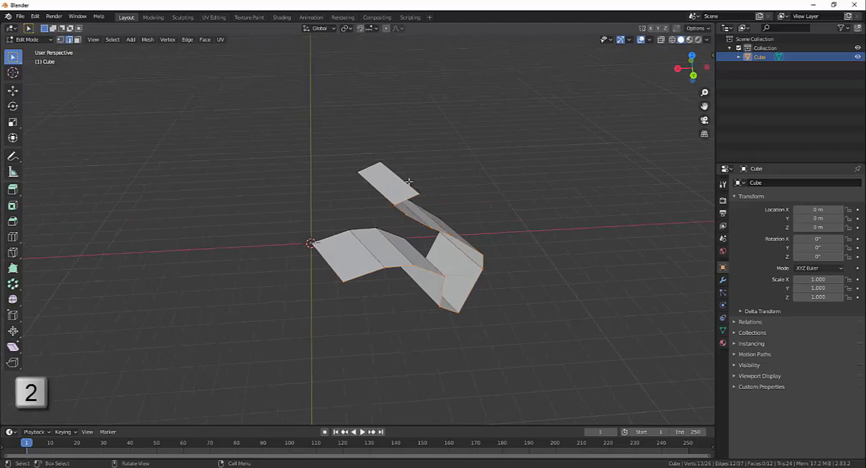
middle_click_drag(409, 182, 499, 185)
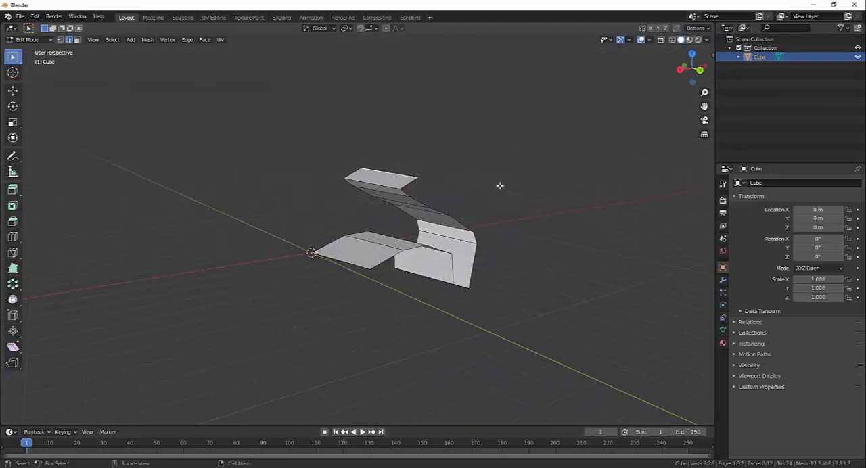
key("e")
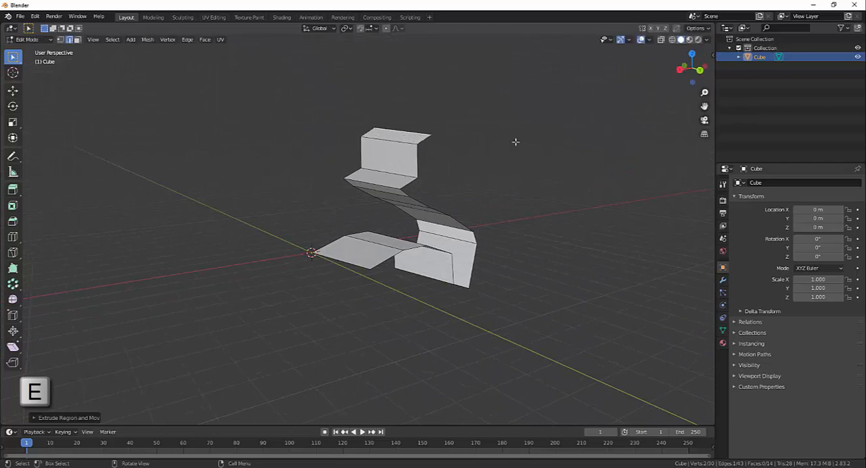
left_click(515, 119)
key("e")
left_click(537, 96)
key("e")
left_click(541, 74)
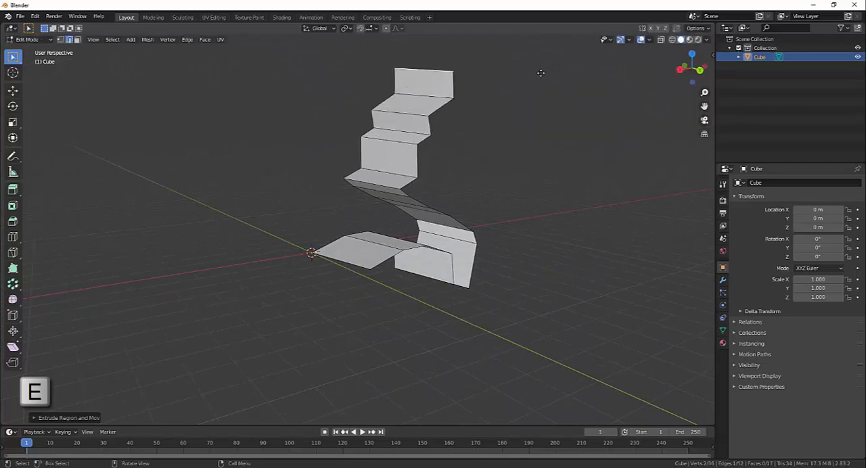
- Undo the end-edge extrusions and the ribbon extrusion, going back to the bare chain of edges
middle_click_drag(533, 277, 432, 76)
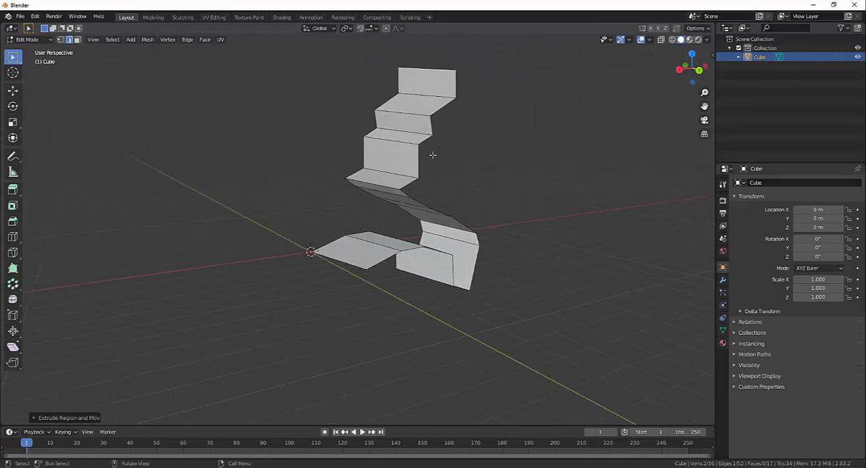
middle_click_drag(432, 156, 451, 196)
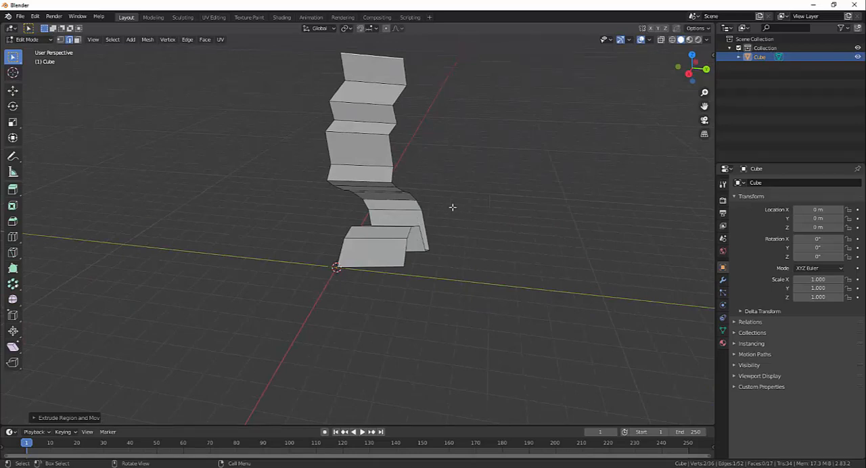
key("ctrl+z")
key("ctrl+z")
key("ctrl+z")
key("ctrl+z")
key("ctrl+z")
key("ctrl+z")
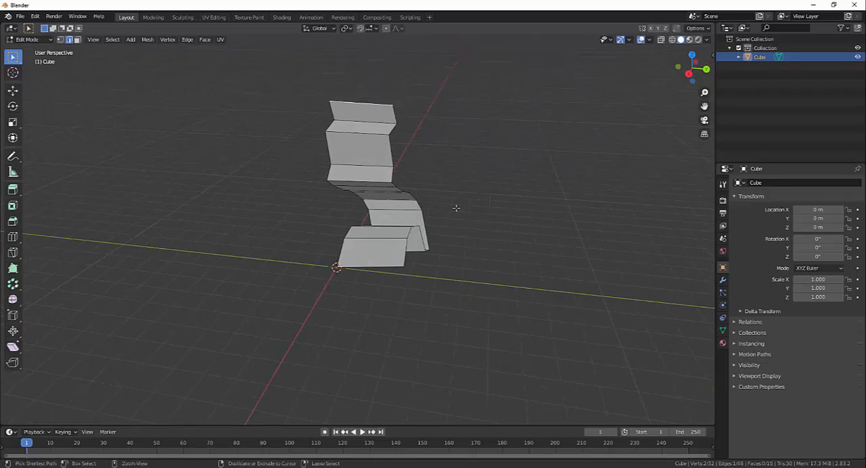
key("ctrl+z")
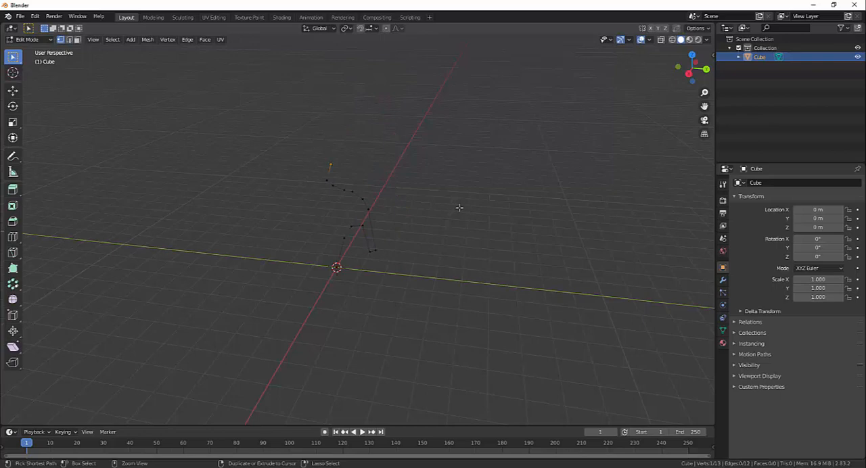
- Select all vertices of the edge chain except the one at the origin and delete those vertices
middle_click_drag(467, 210, 413, 209)
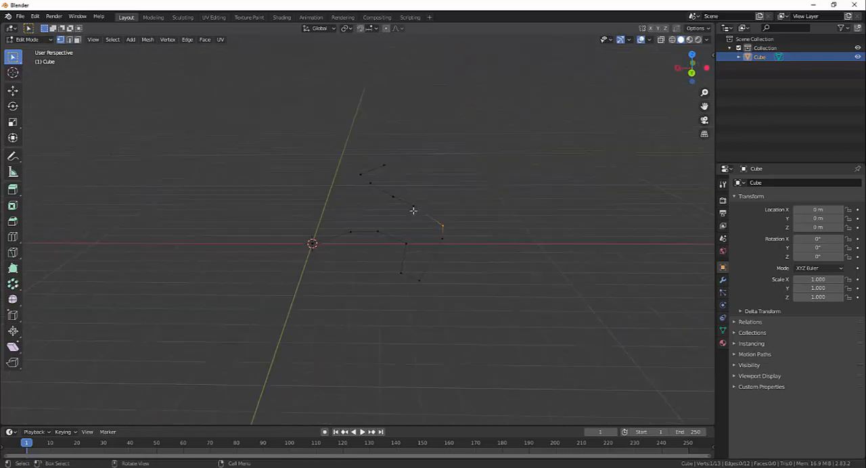
left_click_drag(538, 319, 352, 120)
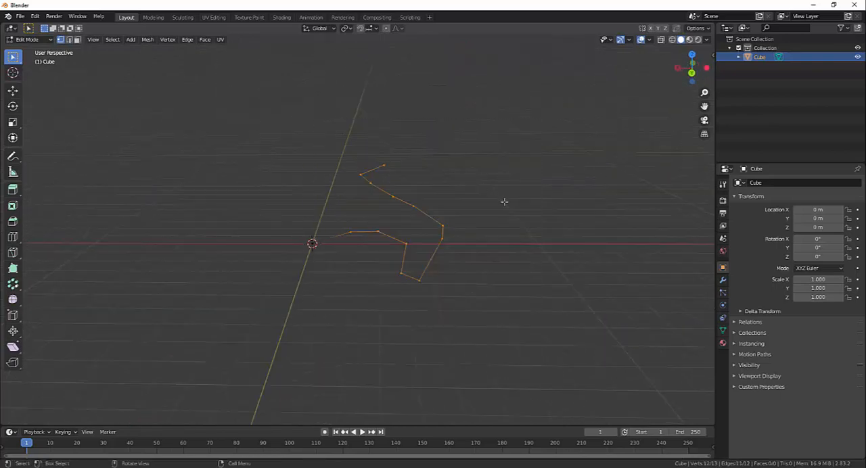
key("Delete")
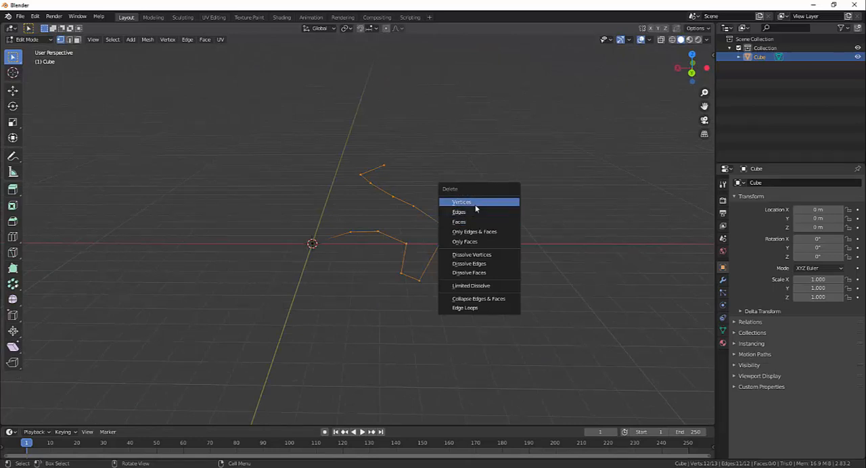
left_click(449, 203)
middle_click_drag(369, 271, 377, 195)
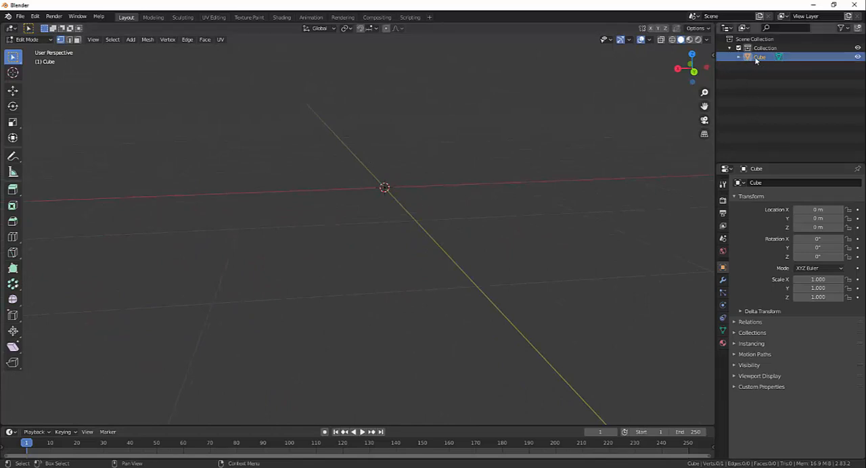
- Select the remaining vertex at the origin and switch to the front orthographic view
middle_click_drag(526, 199, 49, 119)
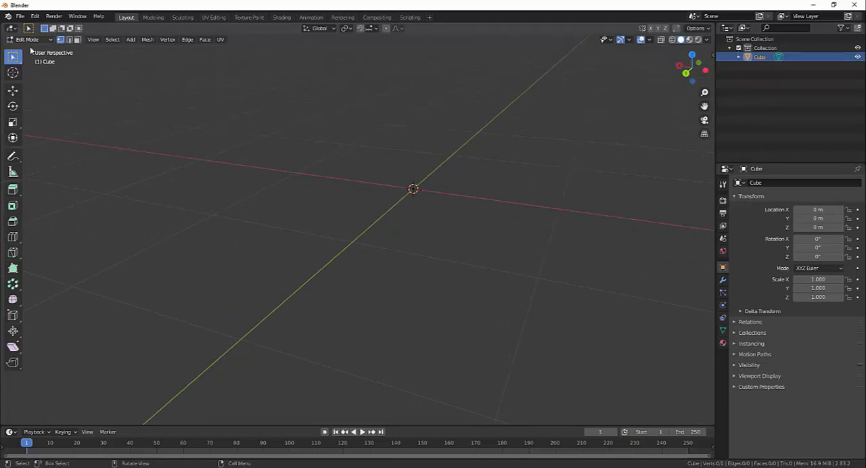
middle_click_drag(284, 176, 440, 226)
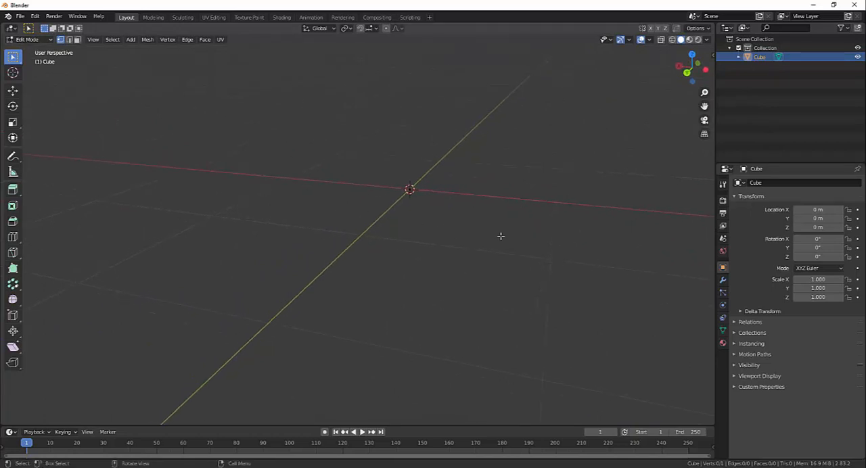
key("a")
middle_click_drag(474, 218, 361, 292)
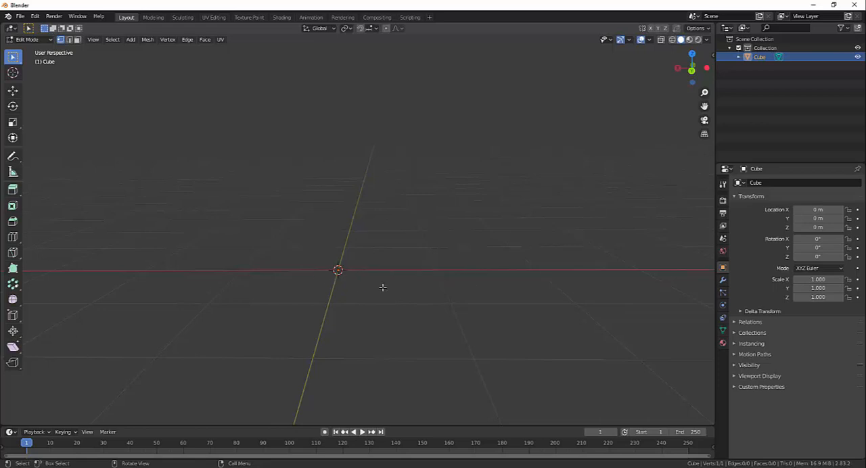
middle_click_drag(383, 287, 345, 273)
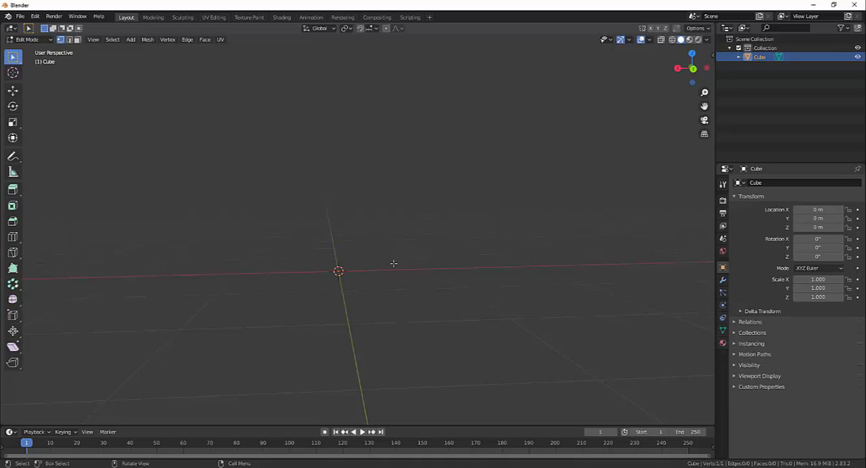
middle_click_drag(393, 264, 365, 240)
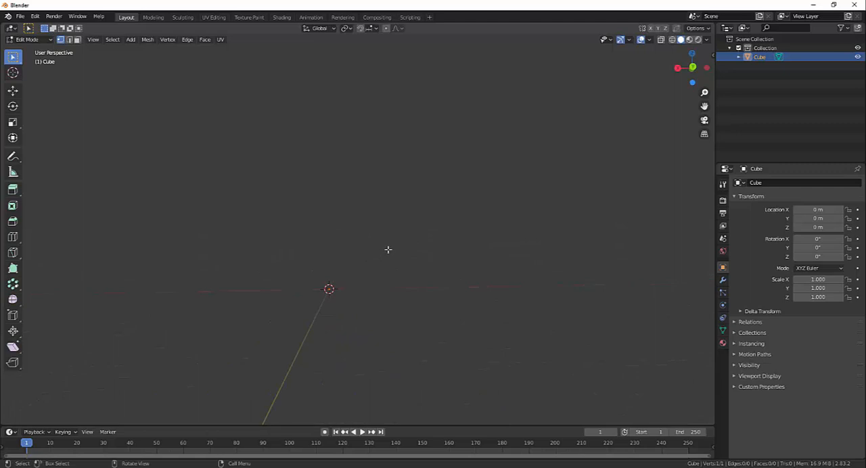
key("1")
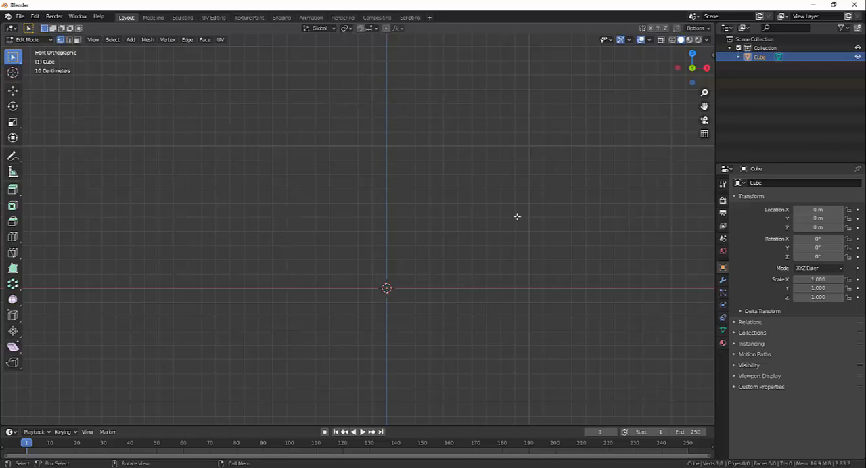
middle_click_drag(567, 219, 480, 243, "shift")
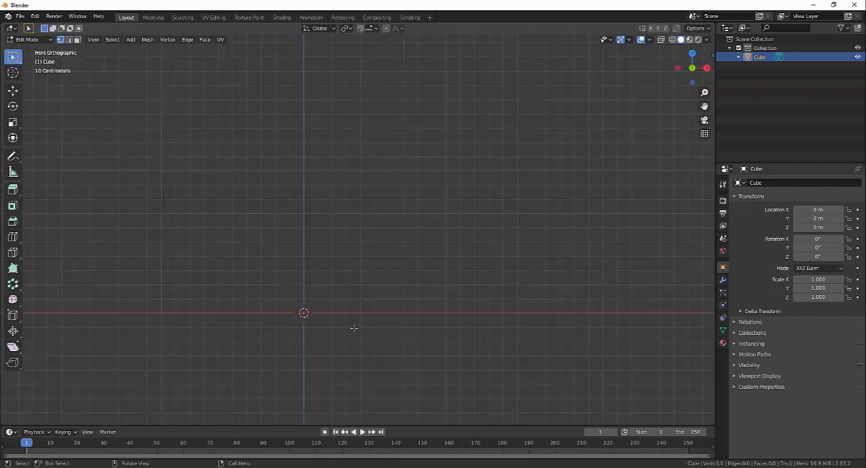
- Extrude the origin vertex along X, slightly upward and back inward as a foot profile, shifting the last vertex about 0.2 m outward and 0.17 m up
key("ctrl")
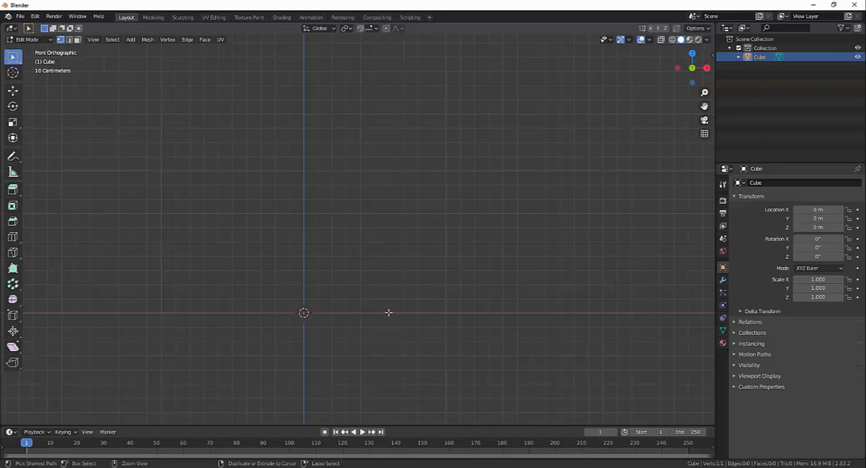
key("ctrl")
right_click(431, 313, "ctrl")
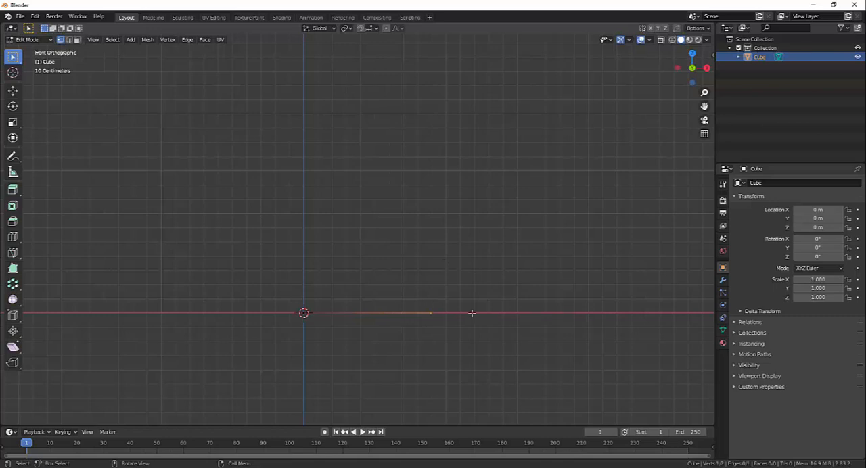
right_click(431, 299, "ctrl")
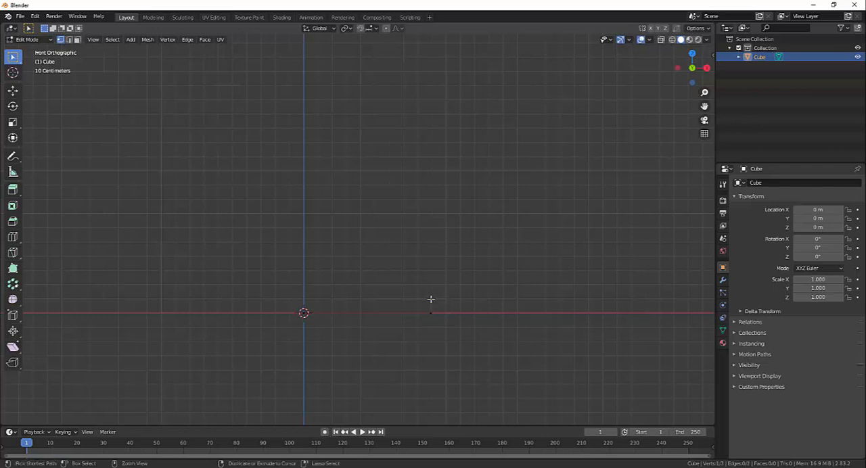
right_click(355, 296, "ctrl")
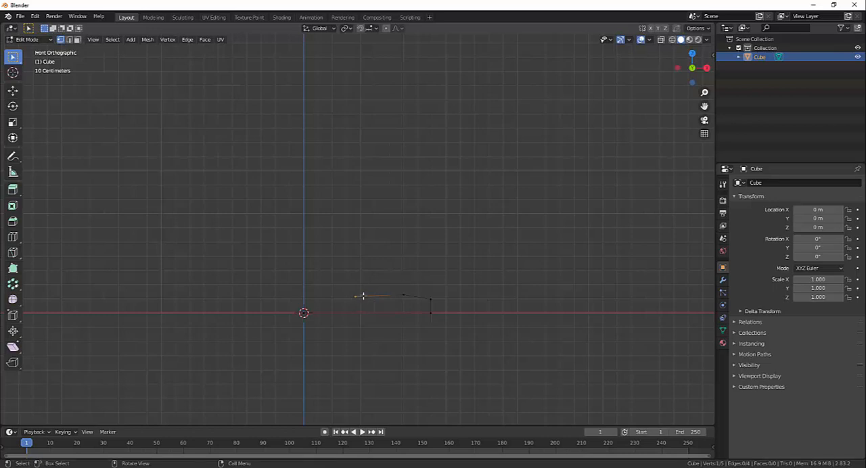
key("g")
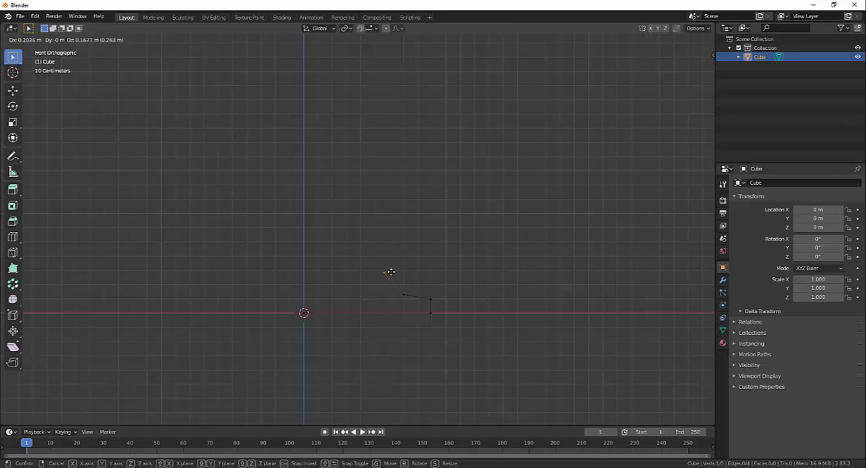
left_click(391, 272)
- Continue extruding vertices from the foot outward and steeply upward, forming the curved outer wall of the vessel profile in seven segments
key("ctrl")
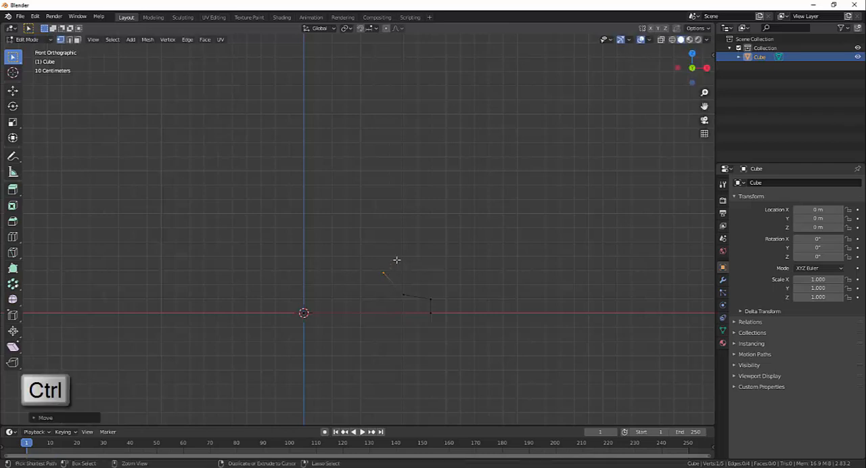
right_click(404, 248, "ctrl")
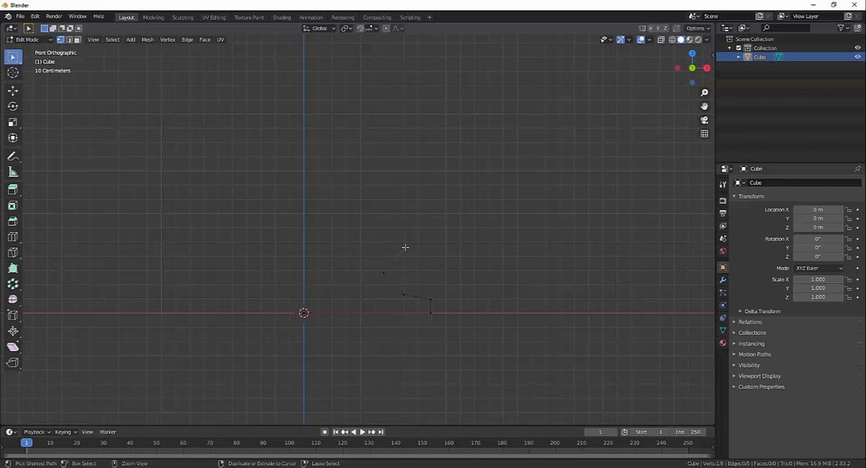
right_click(420, 233, "ctrl")
right_click(456, 158, "ctrl")
right_click(457, 120, "ctrl")
right_click(461, 72, "ctrl")
right_click(461, 45, "ctrl")
scroll(480, 152, "down", 1)
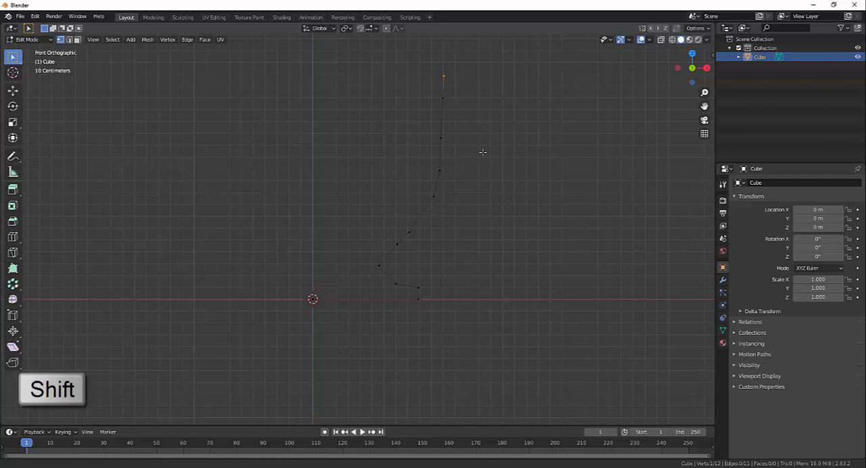
- Extrude the profile outward into a flared rim, back across it, and down inside the outer wall to the Z axis
middle_click_drag(483, 153, 456, 244, "shift")
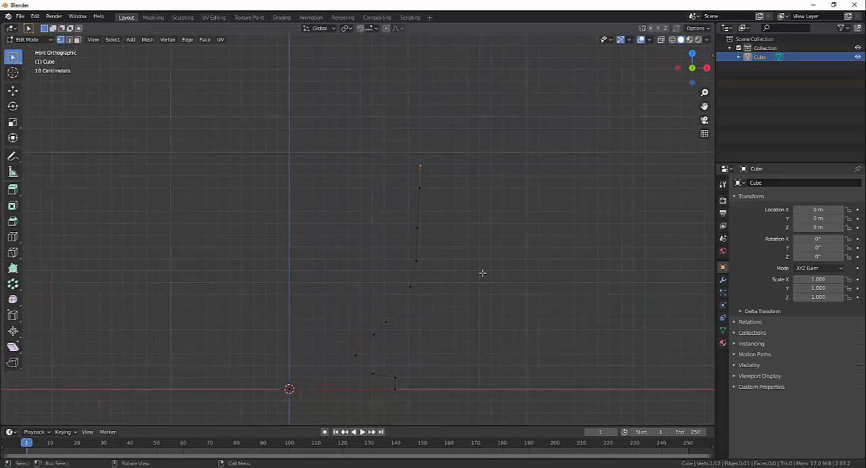
right_click(426, 147, "ctrl")
right_click(432, 115, "ctrl")
right_click(417, 143, "ctrl")
right_click(405, 186, "ctrl")
right_click(405, 227, "ctrl")
right_click(402, 259, "ctrl")
right_click(397, 280, "ctrl")
right_click(337, 334, "ctrl")
right_click(307, 341, "ctrl")
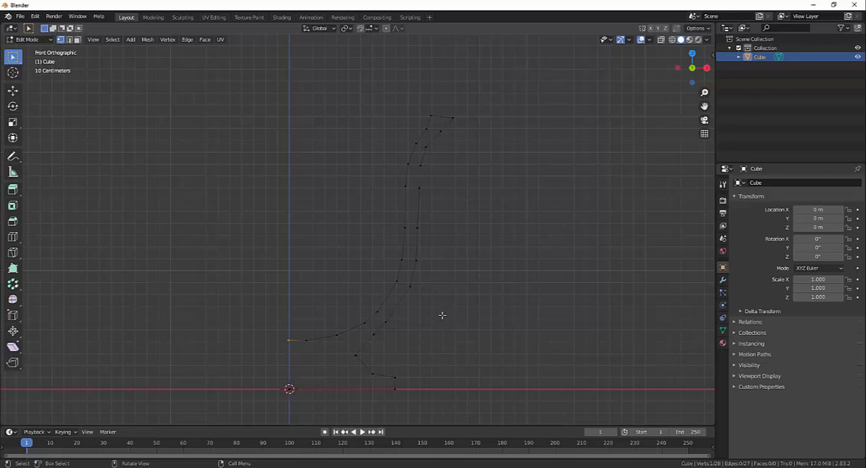
- Add a midpoint vertex with Loop Cut on the foot's short vertical edge and on both edges meeting at the stem's narrowest vertex
key("ctrl+r")
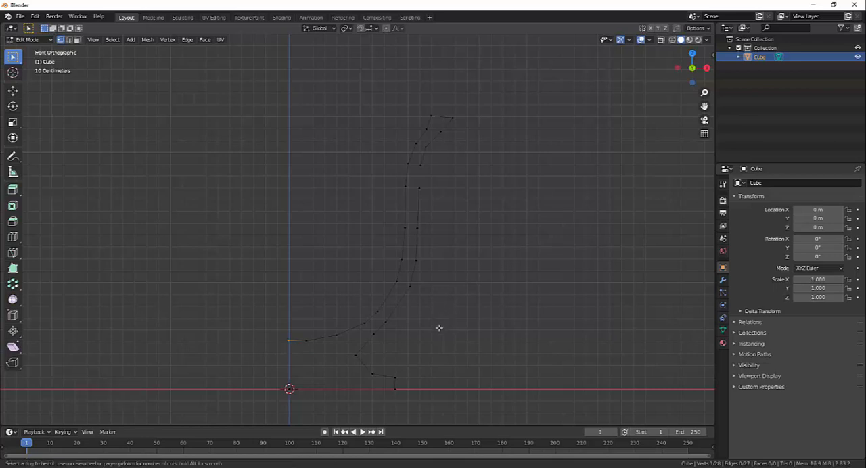
left_click(395, 384)
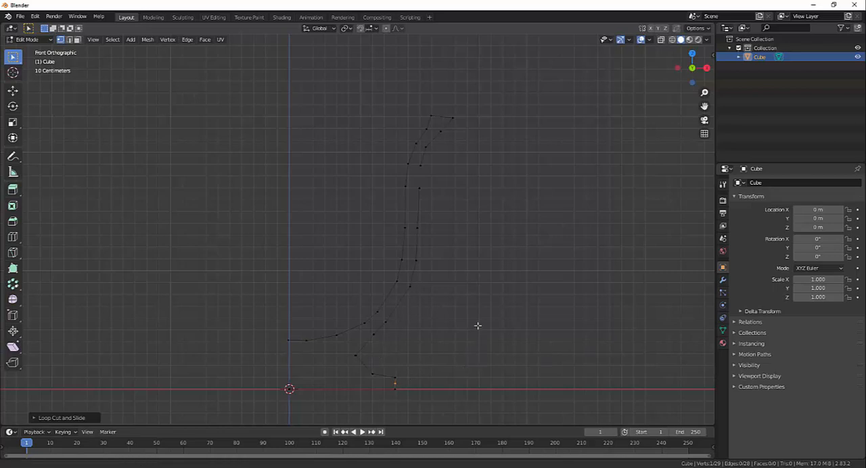
middle_click_drag(474, 385, 465, 309, "shift")
scroll(472, 290, "up", 4)
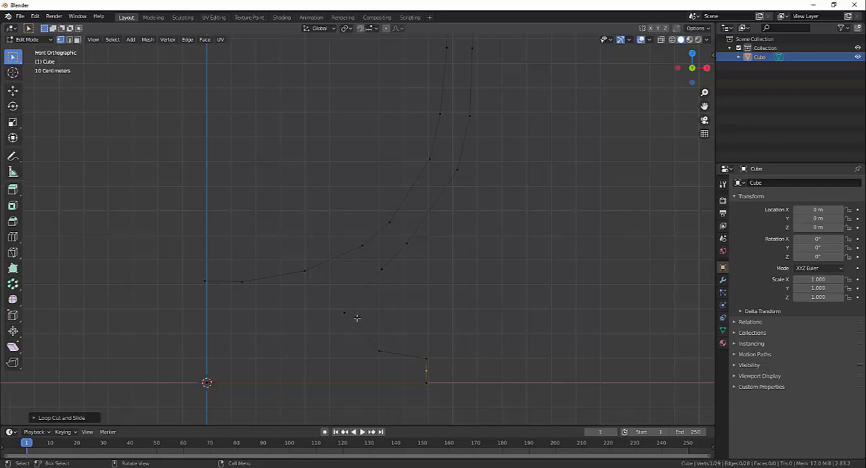
key("ctrl+r")
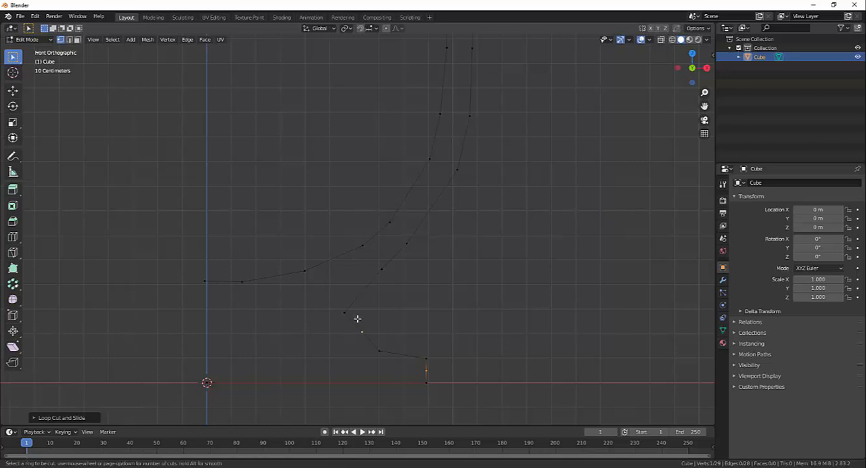
left_click(353, 319)
right_click(353, 320)
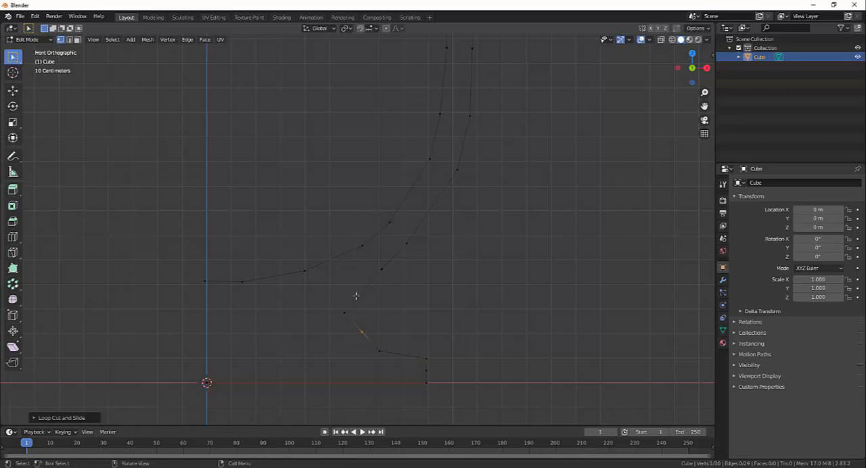
left_click(356, 296)
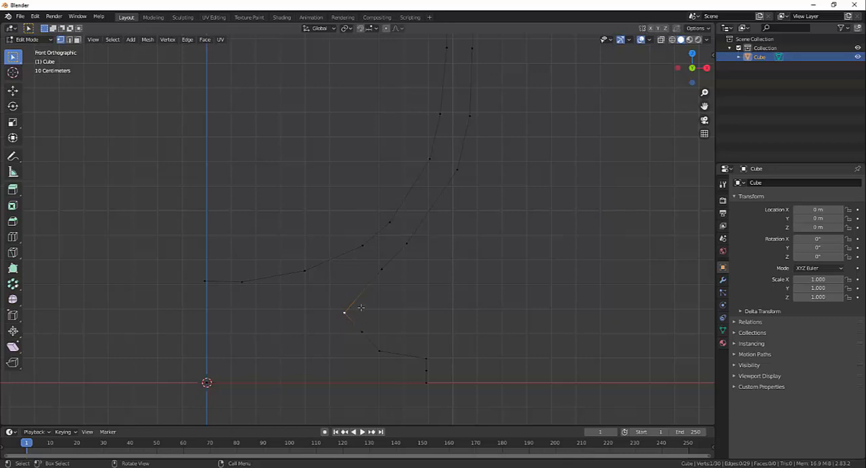
key("ctrl+r")
left_click(358, 306)
right_click(358, 306)
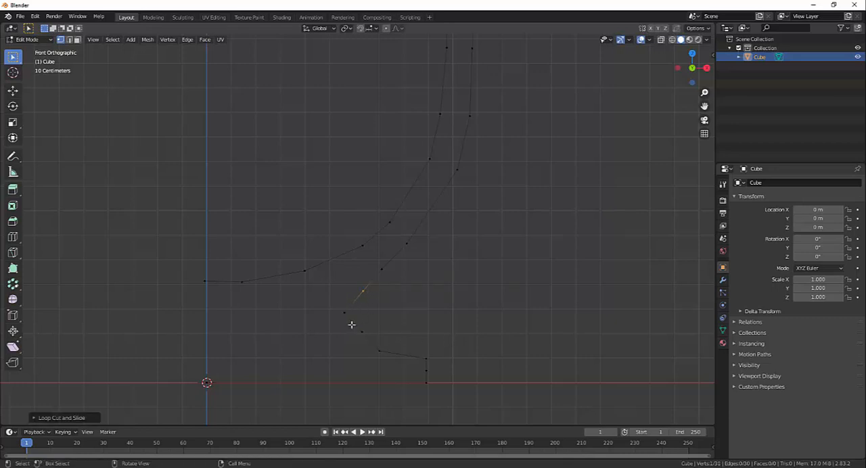
- Round the profile by moving the two new stem vertices inward and the new foot vertex slightly outward
key("g")
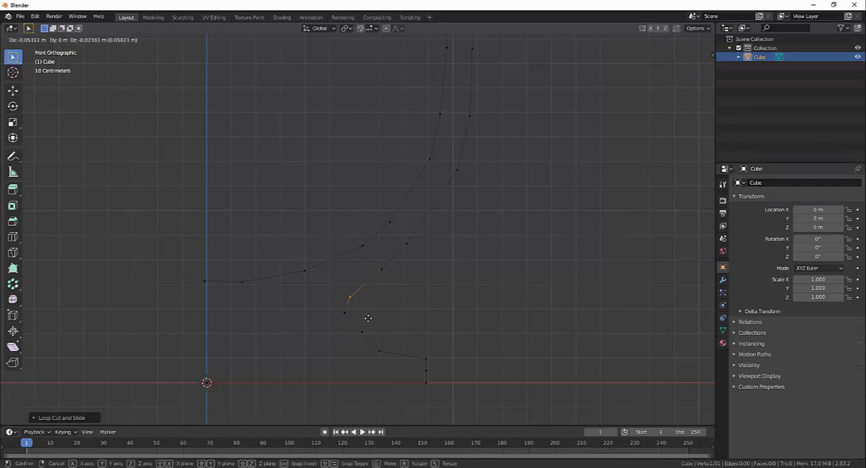
left_click(369, 319)
left_click(360, 332)
key("g")
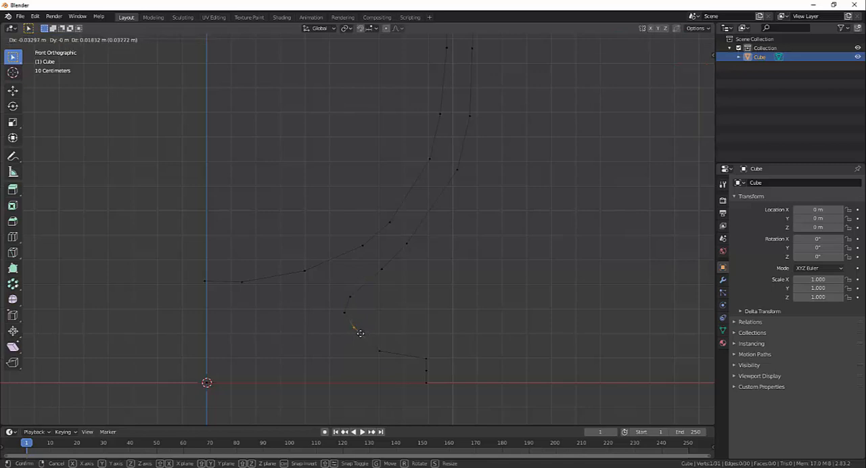
left_click(356, 331)
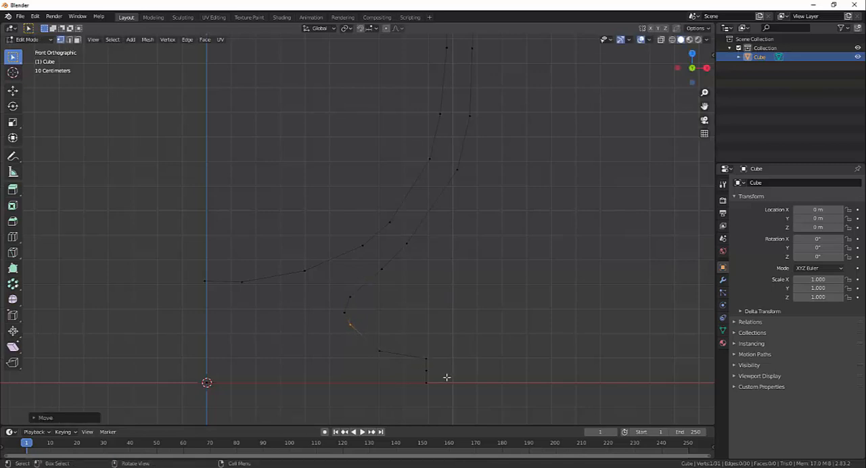
left_click(425, 371)
key("g")
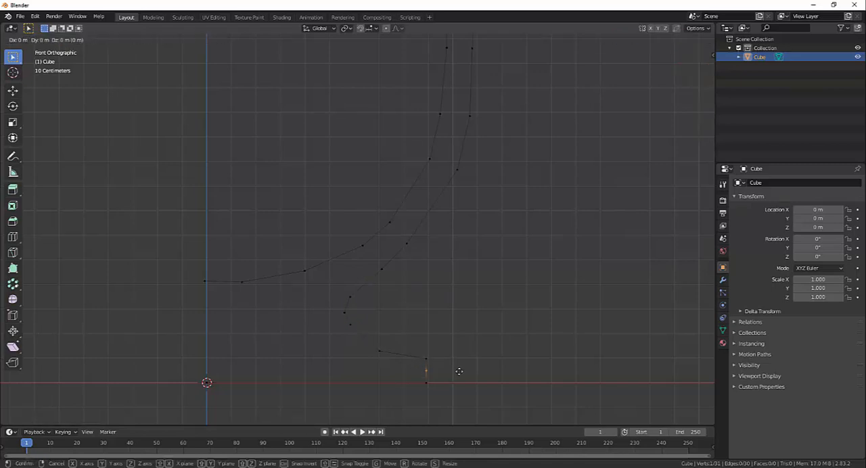
left_click(463, 372)
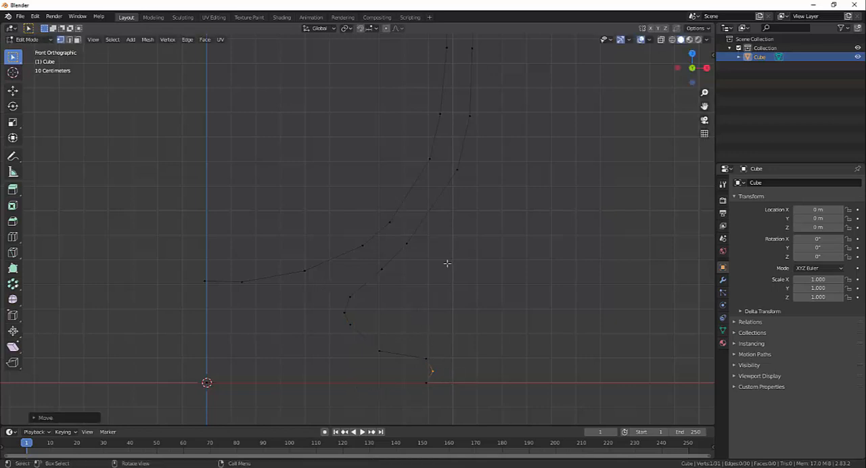
- Select the facing inner and outer wall vertices above the stem and move them slightly outward and up to smooth the curve
left_click_drag(422, 253, 385, 201)
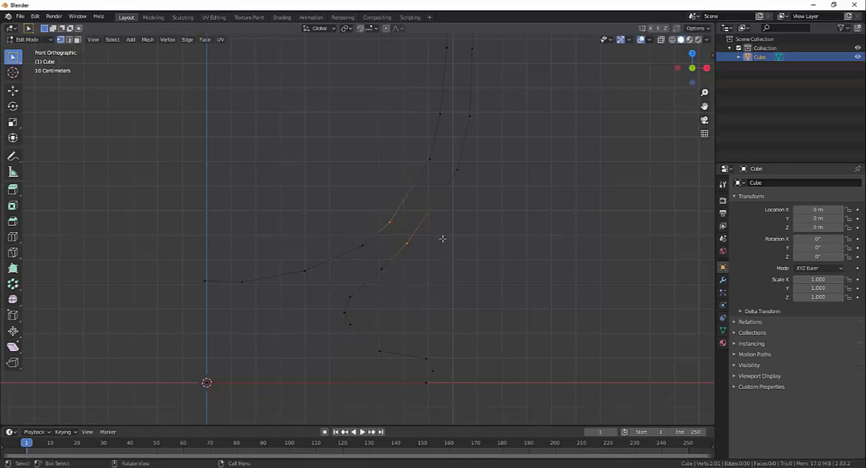
key("g")
left_click(470, 233)
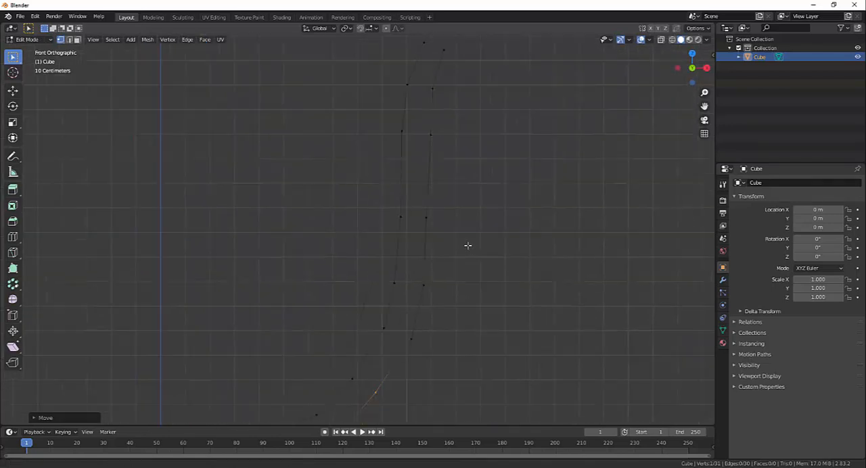
- Move the facing inner and outer wall vertex pairs at and just above mid-height slightly outward
scroll(469, 246, "down", 2)
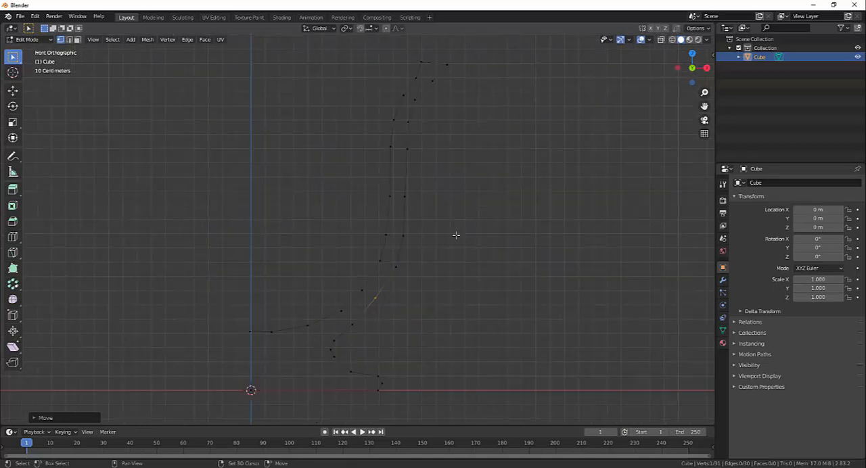
middle_click_drag(456, 235, 453, 269, "shift")
left_click_drag(348, 206, 424, 252)
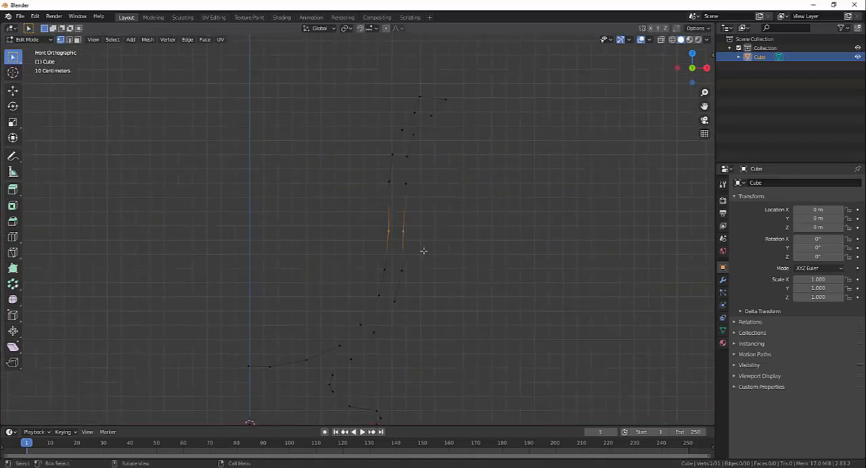
key("g")
left_click(468, 244)
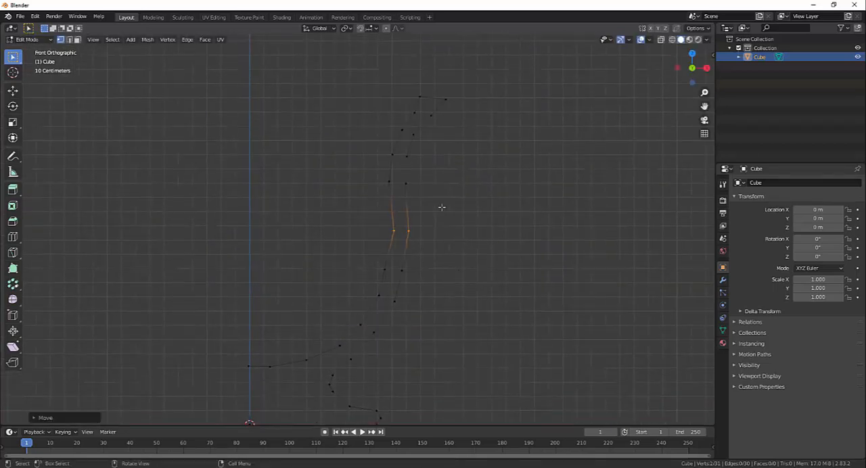
left_click_drag(438, 200, 374, 176)
key("g")
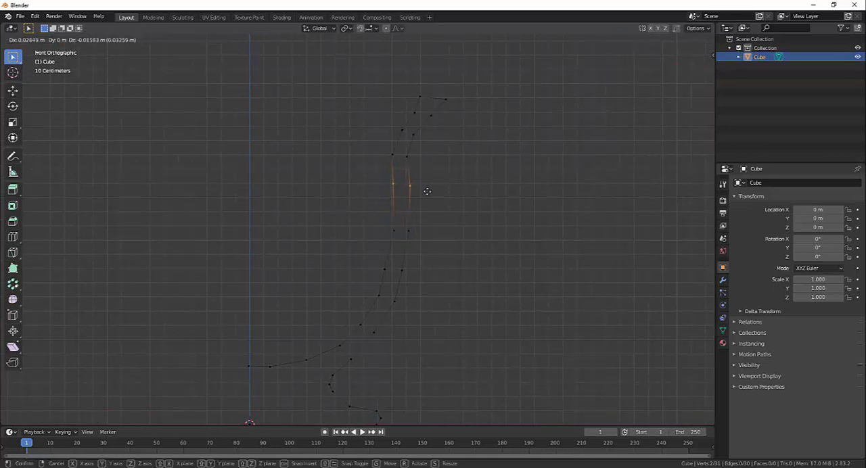
left_click(427, 192)
- Shift the vertex pair below the rim slightly inward, and move the rim's outer corner inward and up, level with its inner corner
left_click_drag(443, 125, 407, 109)
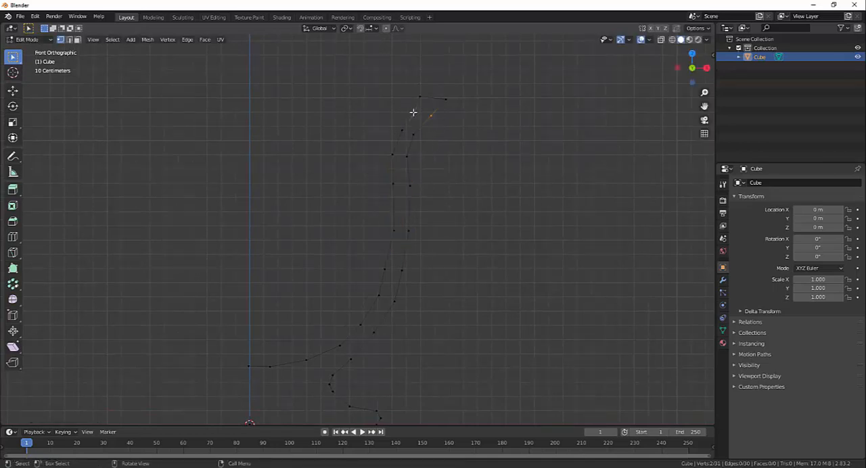
key("g")
left_click(408, 112)
left_click_drag(460, 104, 425, 81)
key("g")
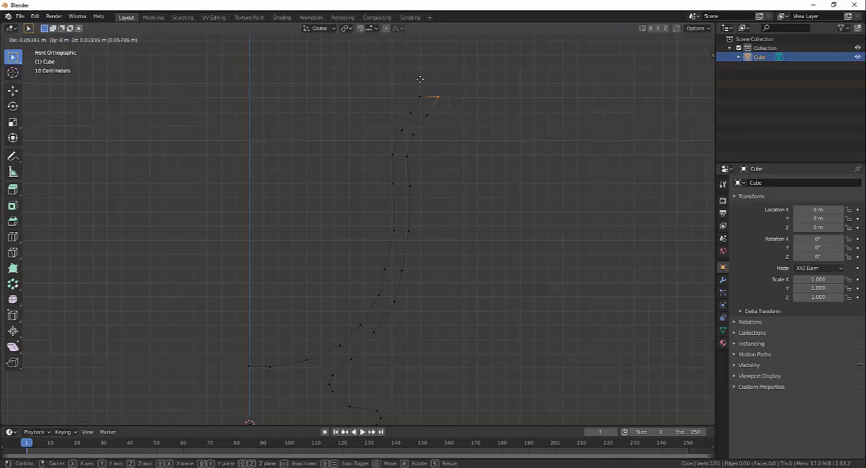
left_click(420, 79)
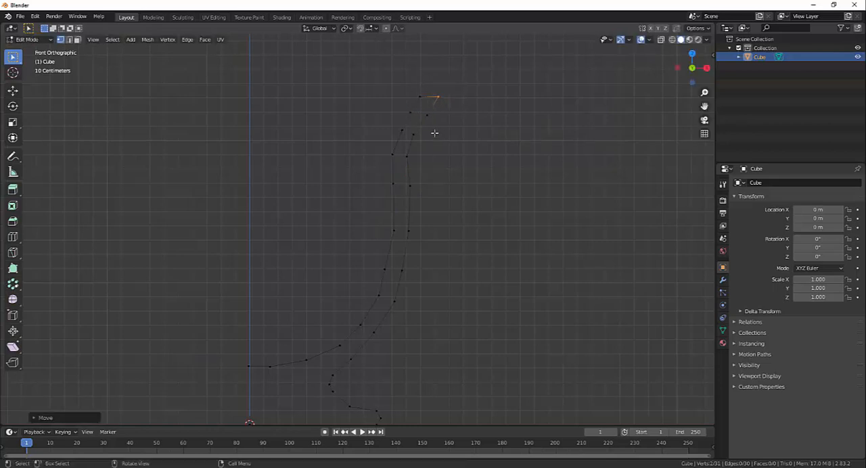
- Nudge the inner vertex below the rim outward and up, and move the four neck vertices under the rim slightly inward
left_click(411, 111)
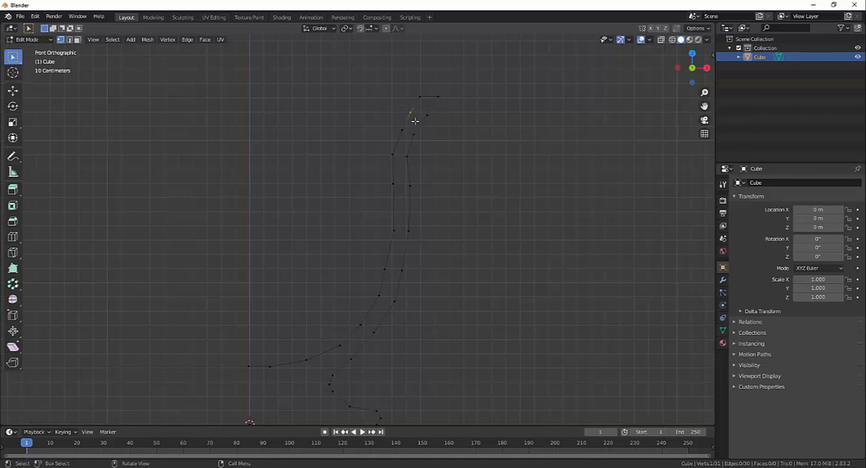
key("g")
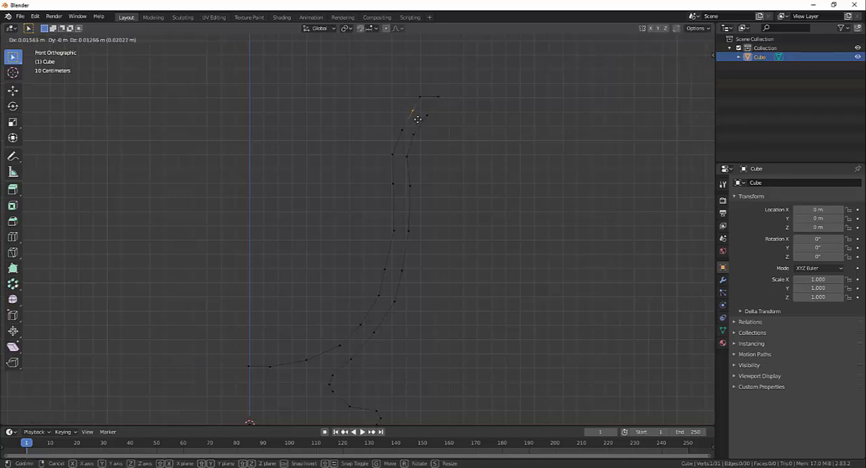
left_click(418, 121)
left_click_drag(440, 145, 382, 106)
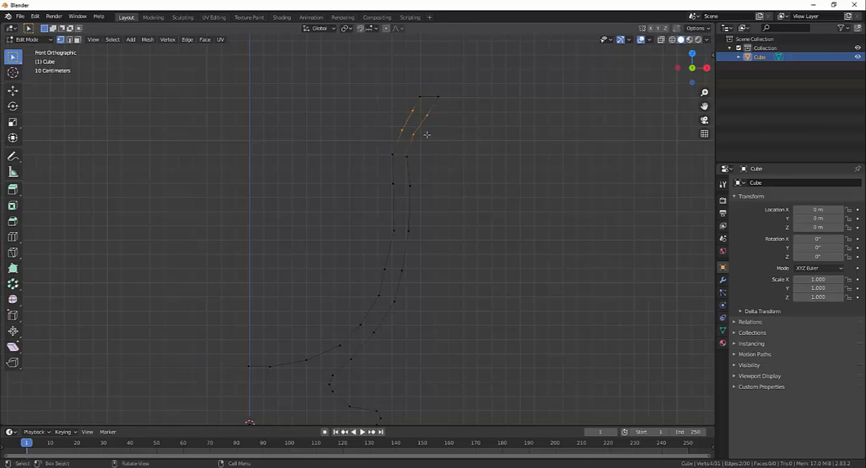
key("g")
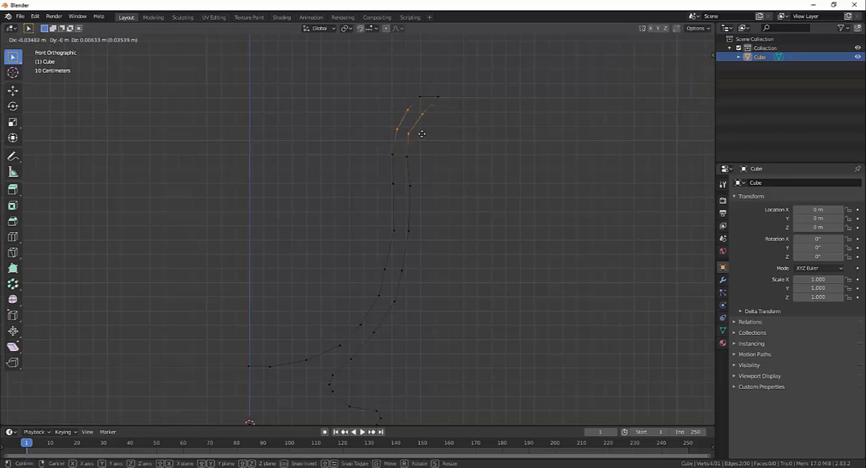
left_click(421, 134)
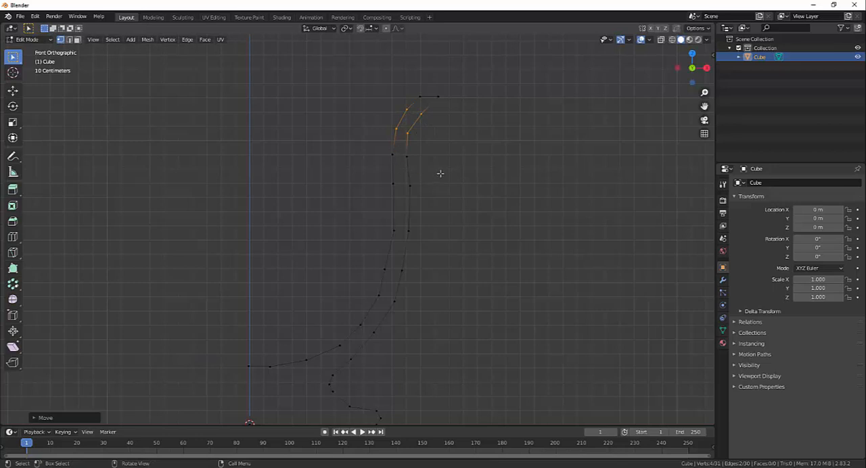
- Lower the inner wall vertex beneath the neck slightly and move the lower outer neck vertex slightly outward
left_click_drag(376, 141, 399, 176)
key("g")
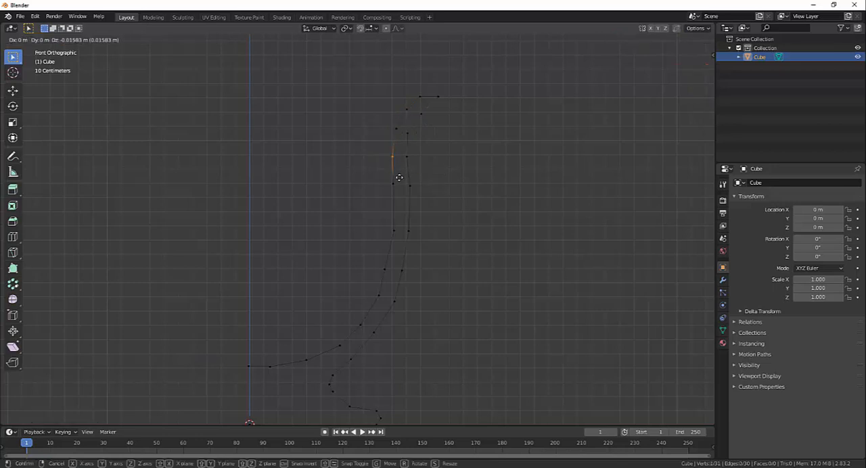
left_click(401, 184)
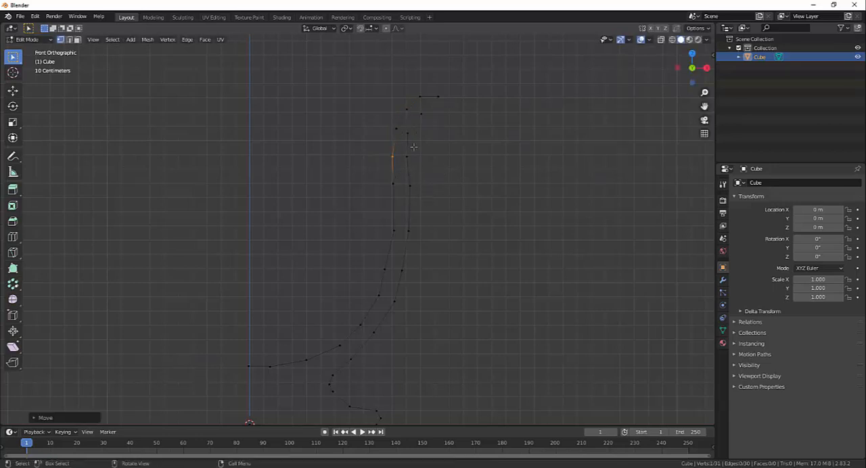
left_click_drag(418, 144, 404, 126)
key("g")
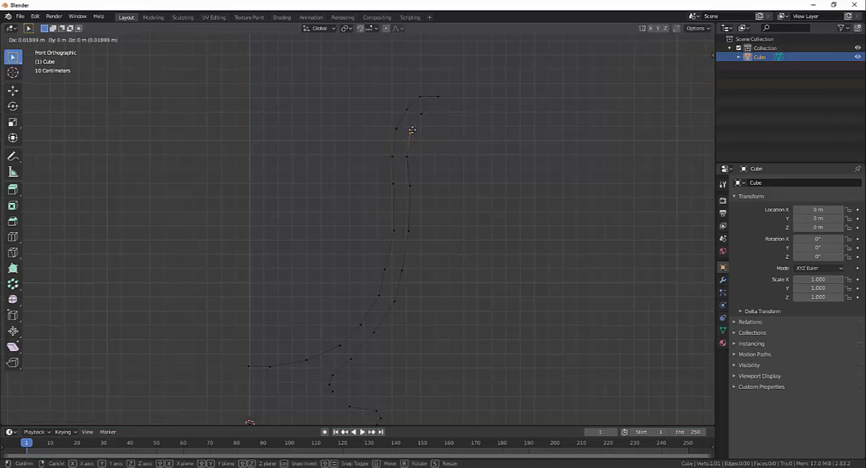
left_click(410, 130)
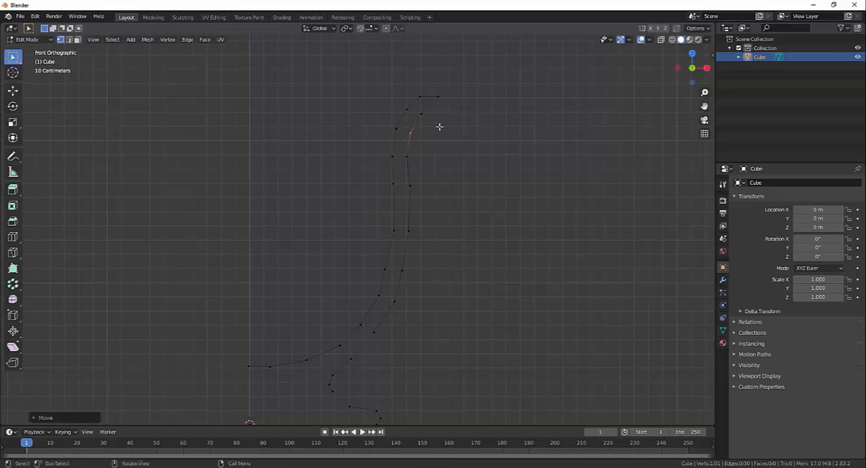
- Smooth the wall by moving the lower inner and outer vertices outward and up, and the upper outer wall vertex slightly inward
left_click(385, 269)
key("g")
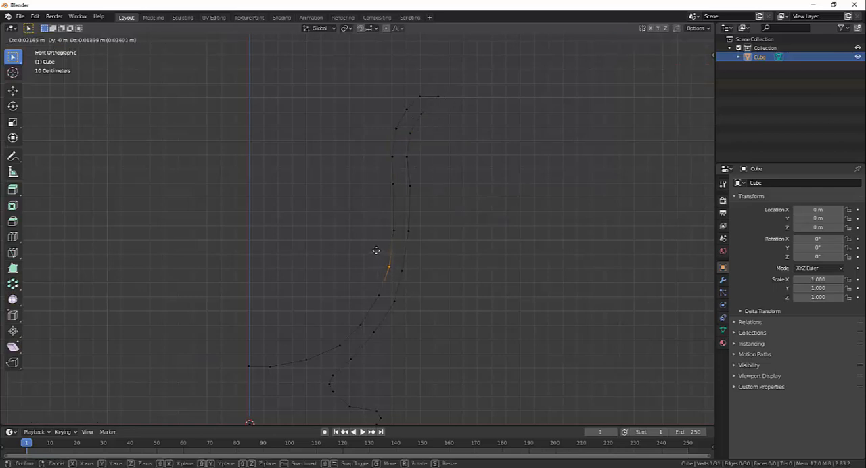
left_click(378, 249)
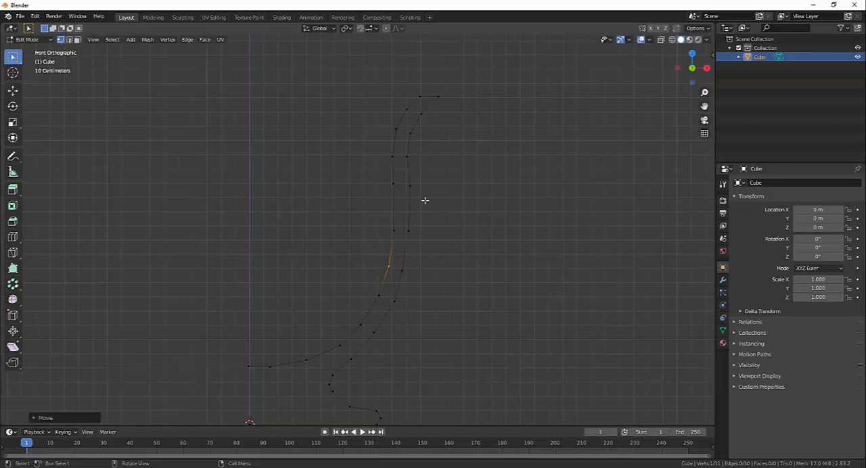
left_click(408, 175)
key("g")
left_click(407, 174)
left_click_drag(412, 281, 398, 261)
key("g")
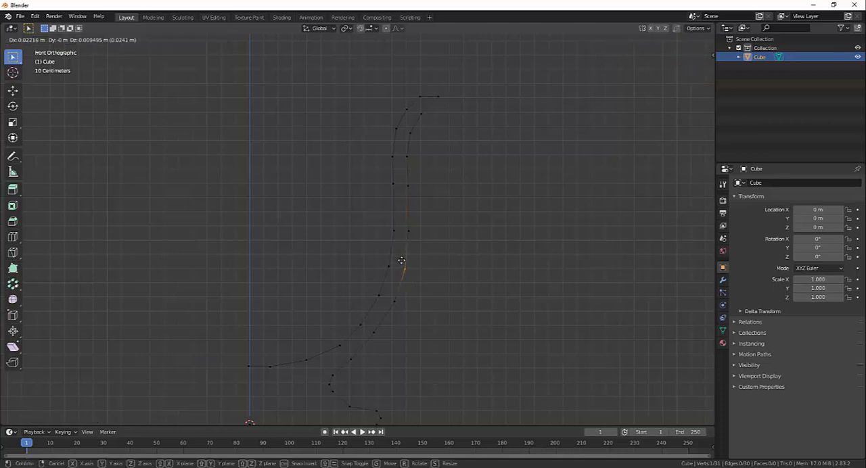
left_click(399, 262)
- Select all vertices of the goblet profile
scroll(419, 232, "down", 4)
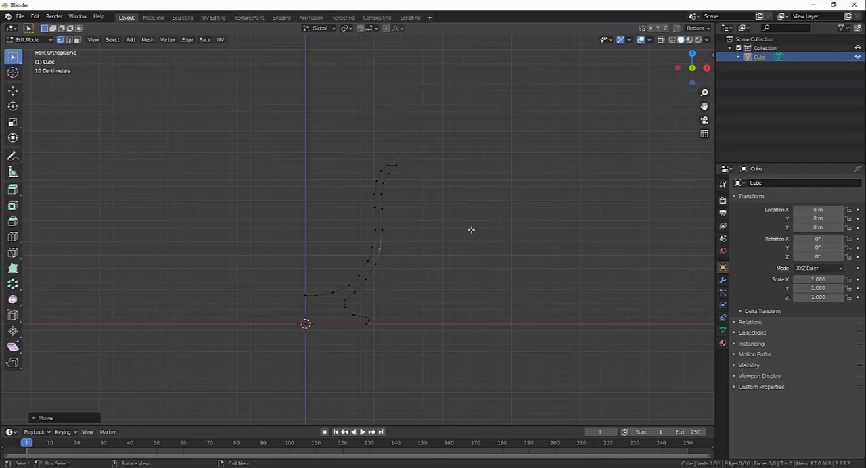
middle_click_drag(471, 230, 410, 156)
middle_click_drag(440, 248, 373, 240)
key("a")
mouse_move(387, 294)
middle_mouse_down()
mouse_move(401, 287)
mouse_move(394, 289)
middle_mouse_up()
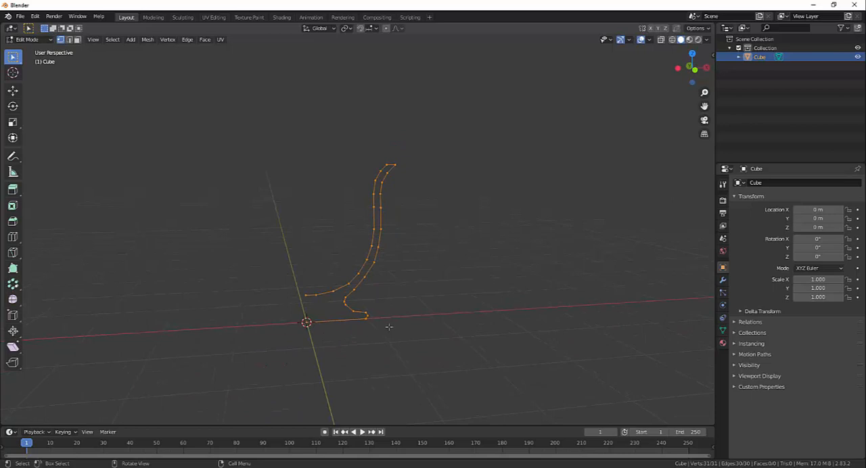
middle_click_drag(389, 327, 393, 321)
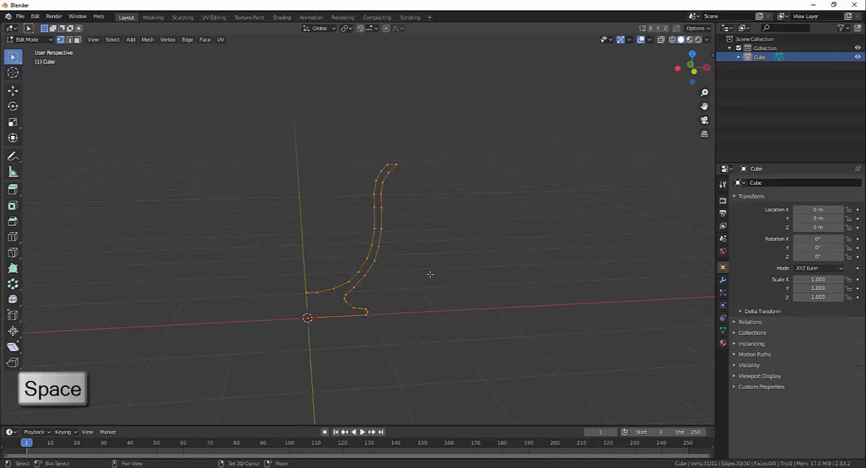
key("shift+space")
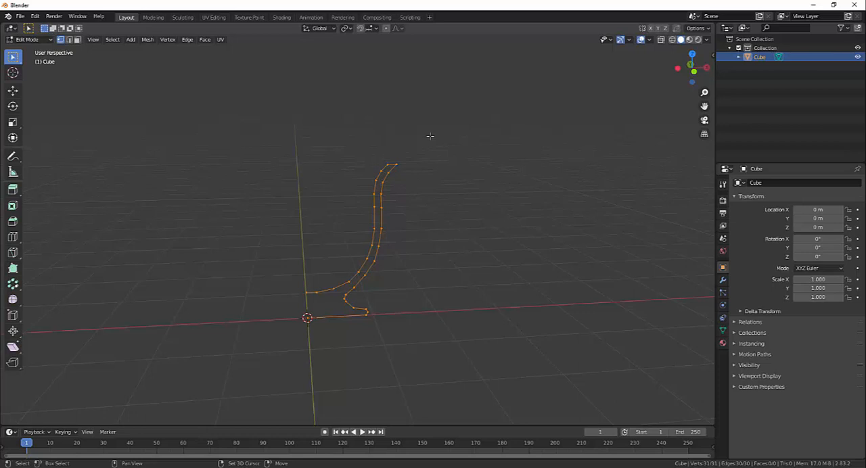
key("shift+space")
key("shift+space")
key("t")
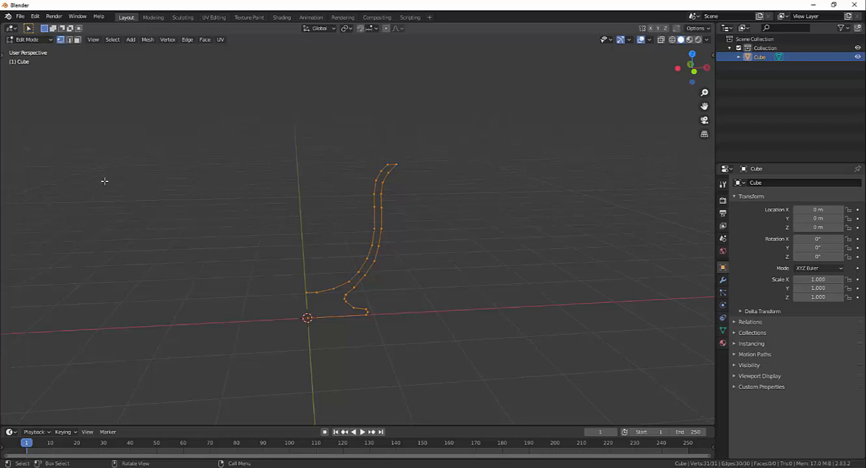
key("t")
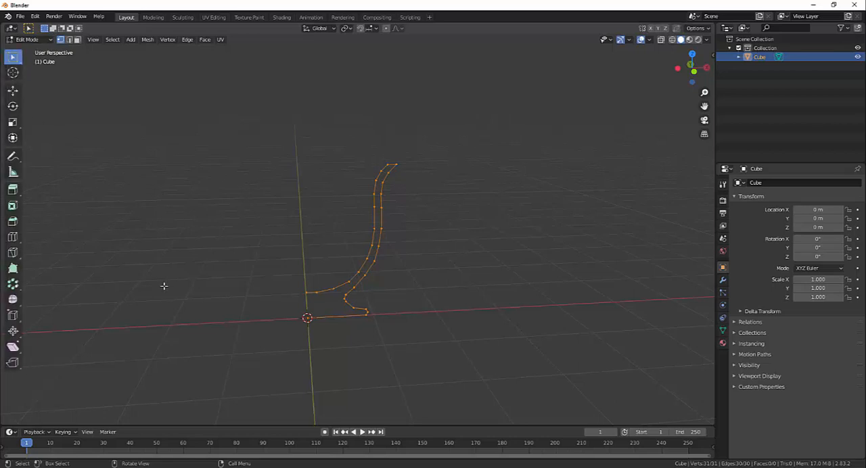
key("t")
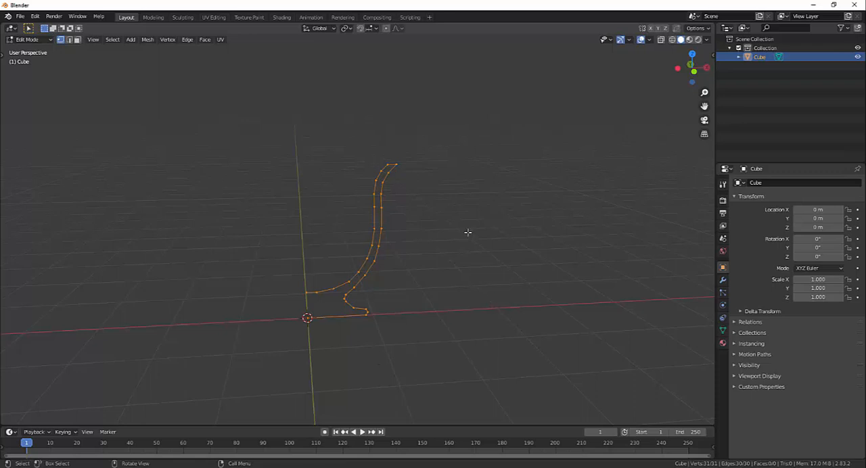
key("t")
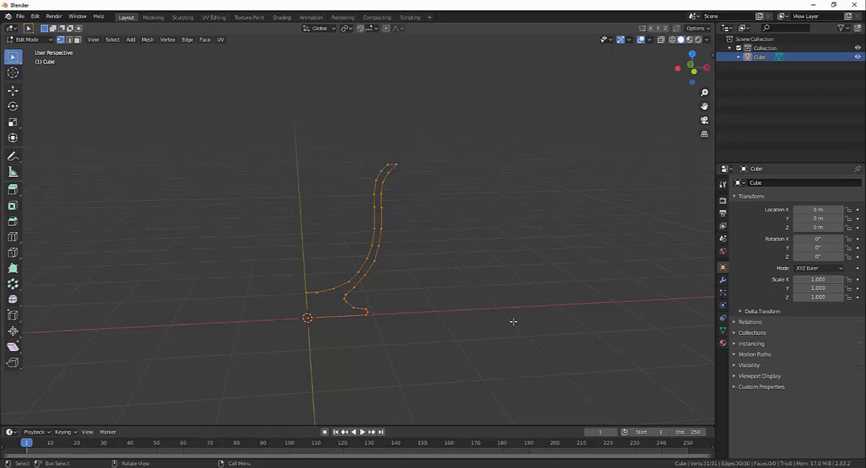
middle_click_drag(502, 313, 452, 316)
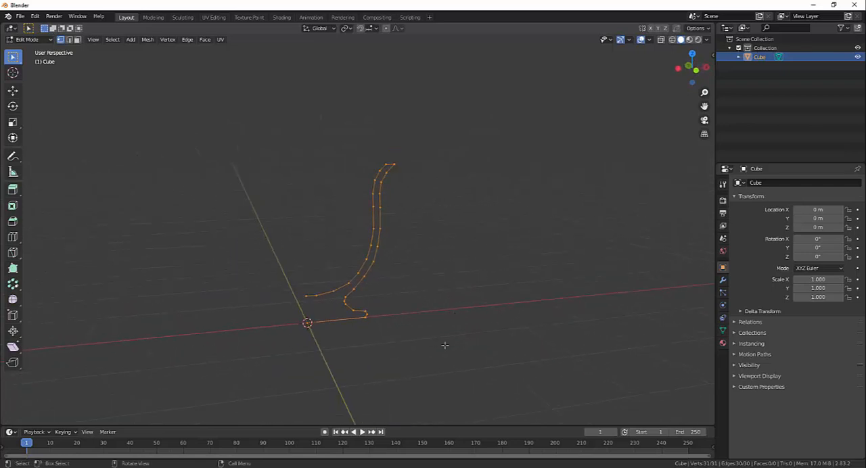
middle_click_drag(445, 345, 473, 291)
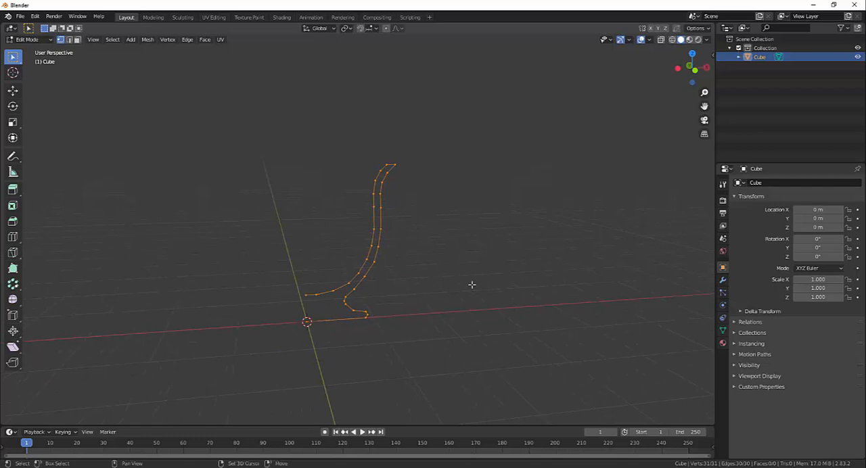
- Activate the Spin tool on the fully selected goblet profile
key("shift+space")
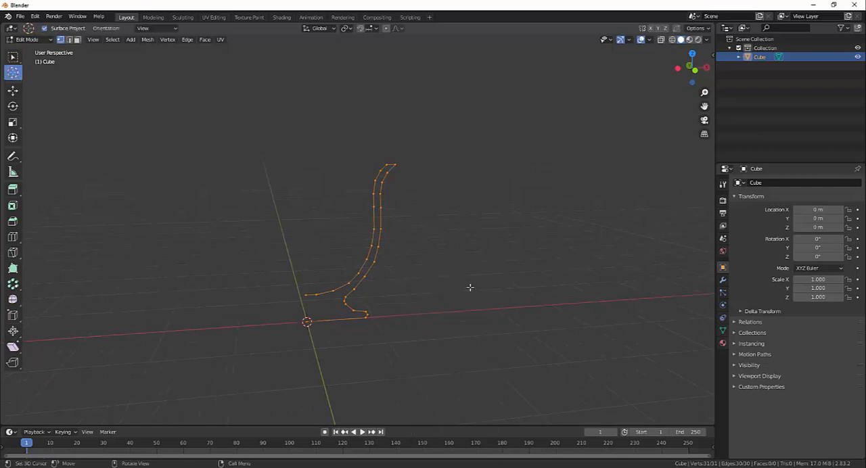
left_click(15, 287)
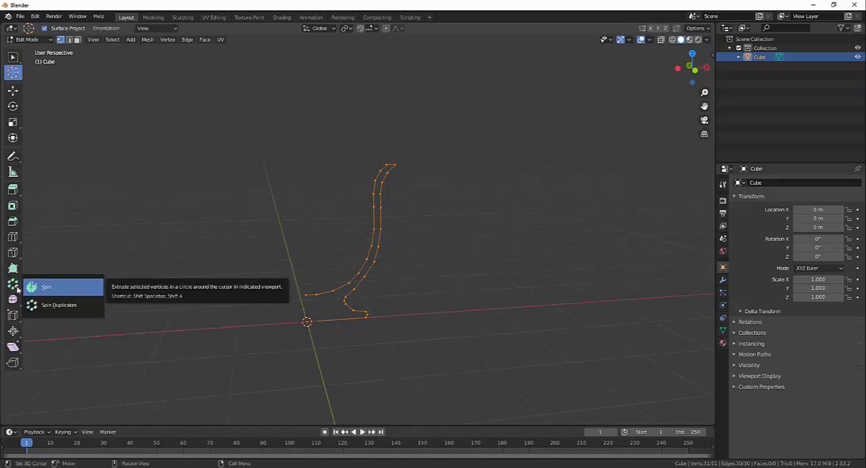
left_click(17, 290)
left_click(51, 291)
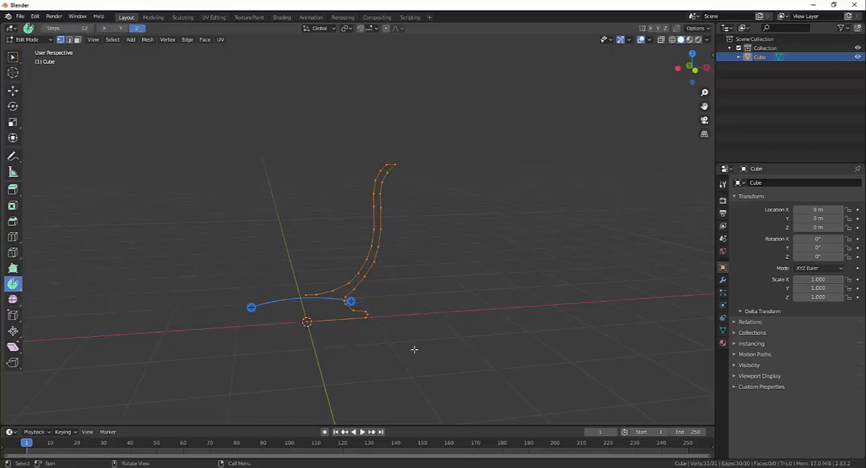
middle_click_drag(413, 350, 455, 370)
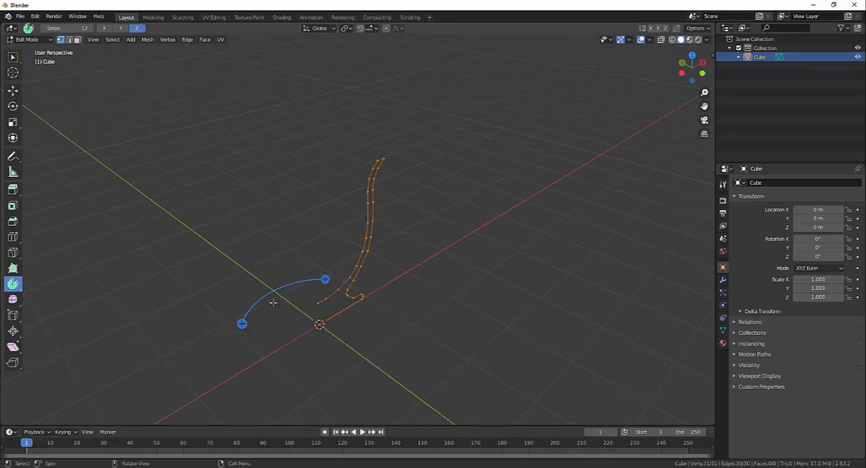
middle_click_drag(272, 302, 273, 323)
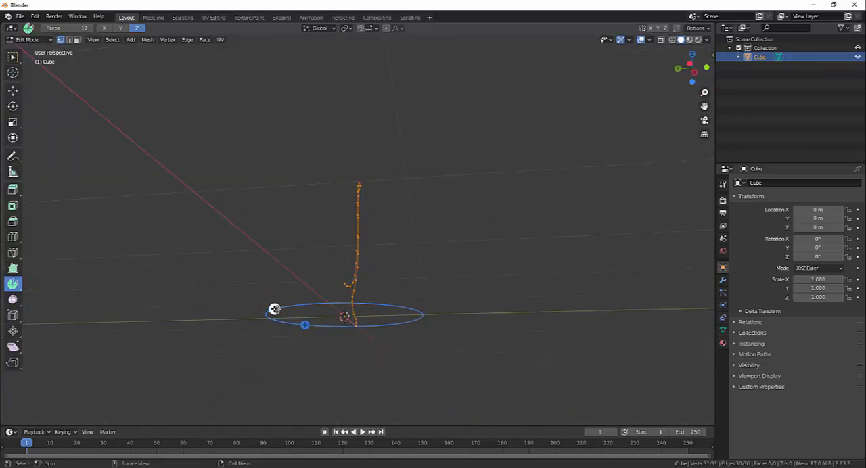
middle_click_drag(390, 359, 337, 358)
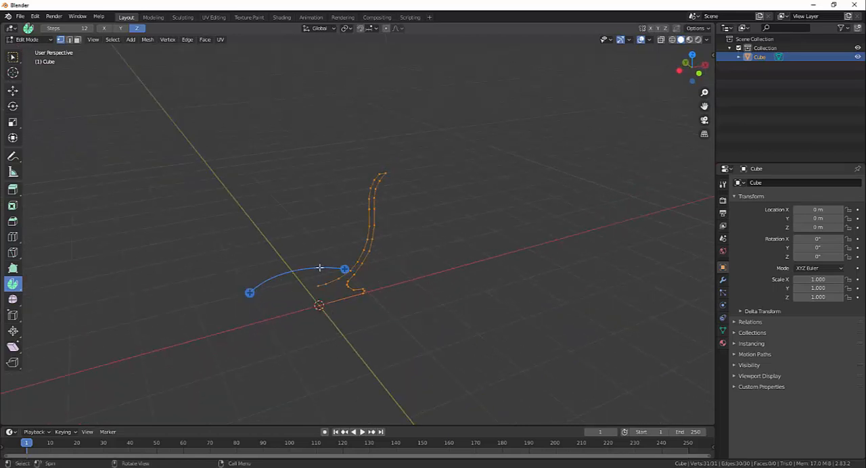
- Try a first revolve of the goblet profile around the Z axis with the Spin tool, and undo it
left_click_drag(319, 268, 316, 124)
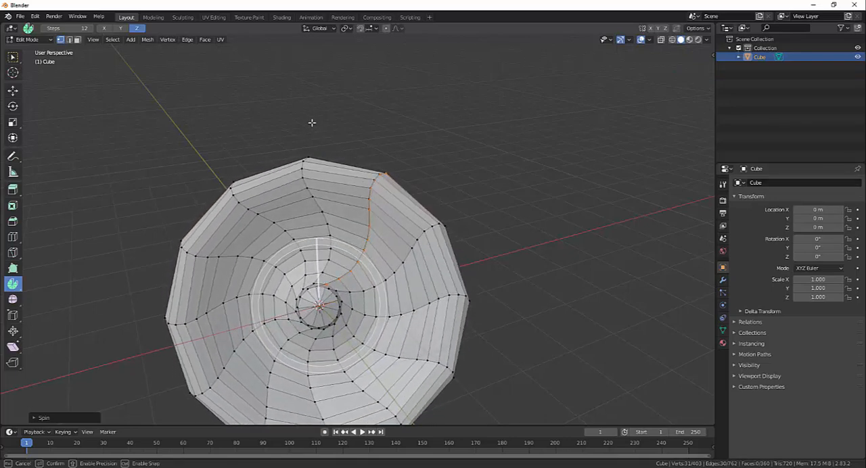
middle_click_drag(446, 309, 397, 343)
key("ctrl+z")
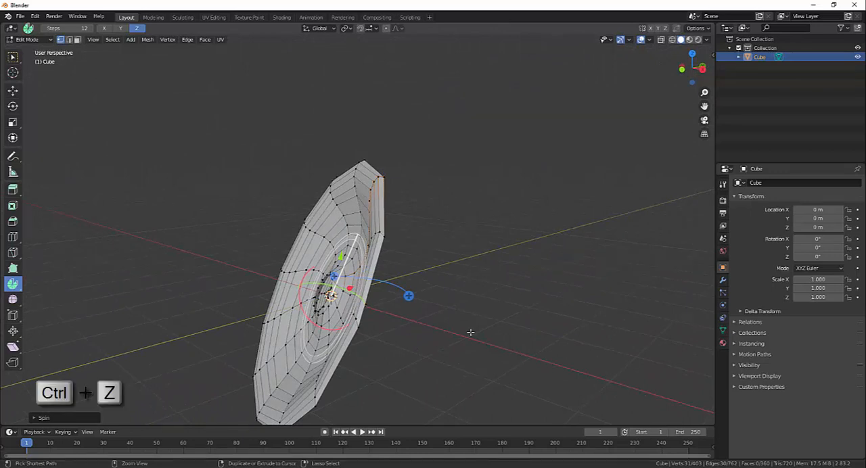
key("ctrl+z")
- Make a trial spin of the profile that leaves a wedge-shaped gap in the cup, and undo it
middle_click_drag(470, 335, 428, 346)
left_click_drag(421, 300, 404, 281)
middle_click_drag(414, 373, 447, 362)
middle_click_drag(443, 304, 420, 339)
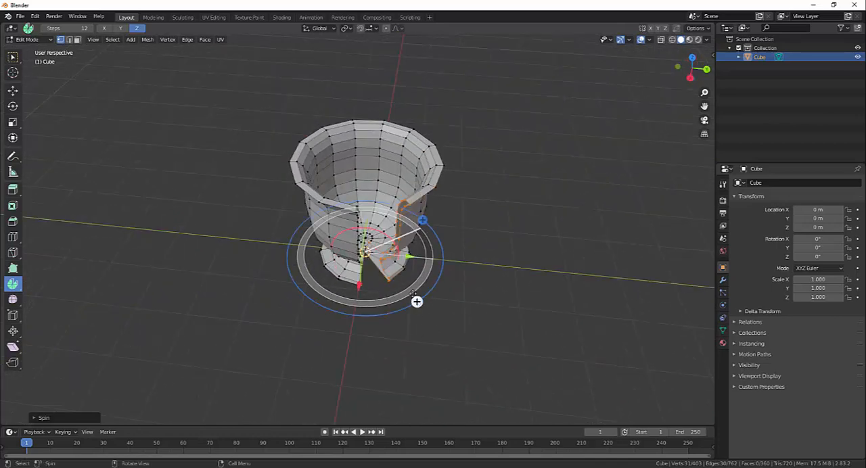
key("ctrl+z")
- Sweep the profile through varying spin angles, from a half cup up to a closed cup, and undo the spin
middle_click_drag(471, 333, 516, 328)
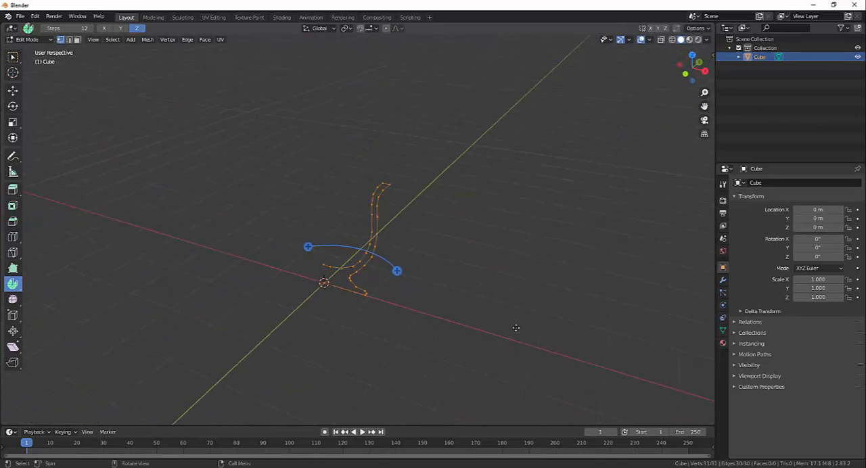
left_click_drag(308, 247, 306, 264)
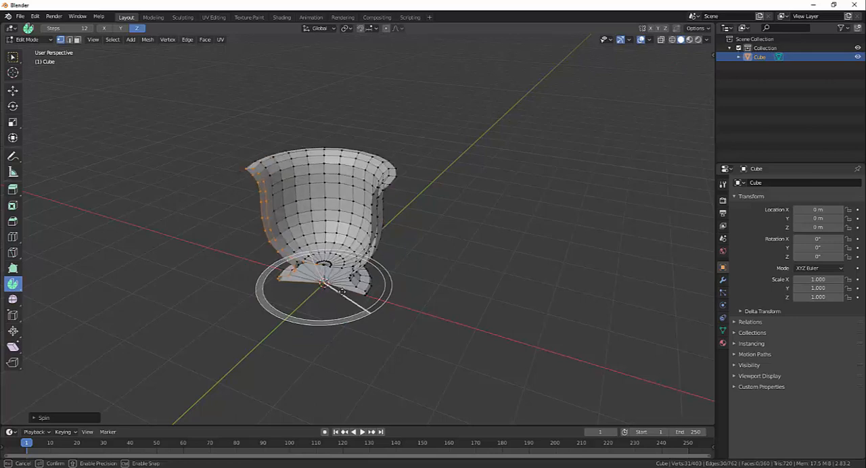
left_click_drag(342, 291, 364, 278)
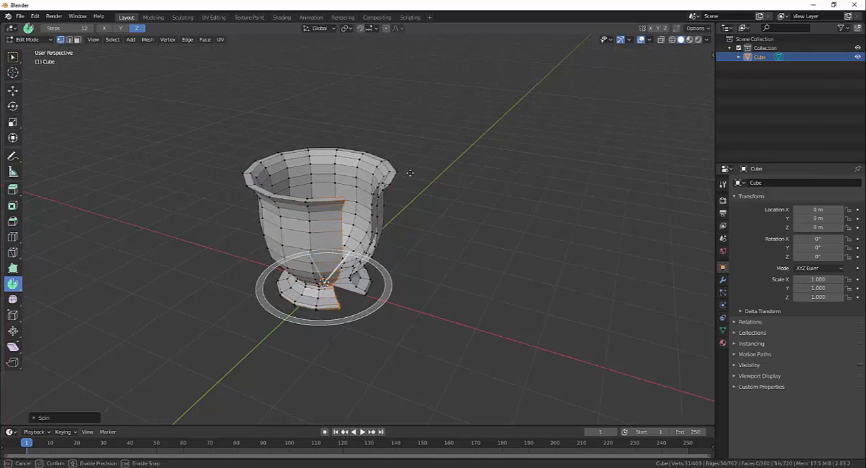
left_click_drag(411, 172, 382, 338)
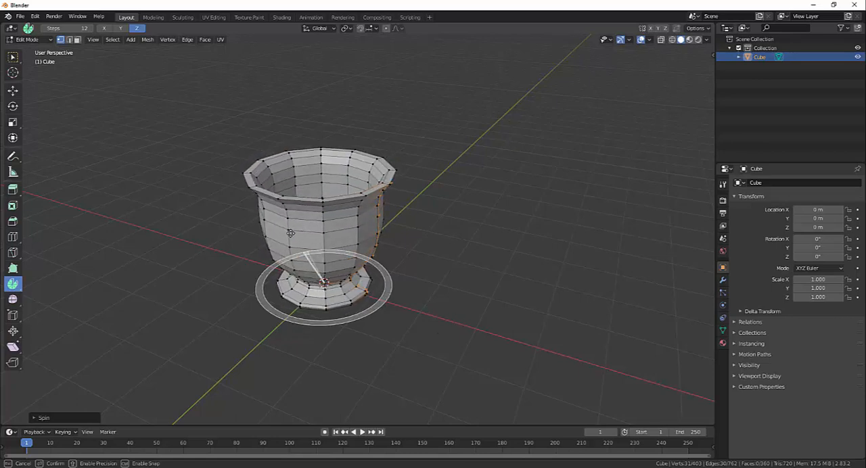
left_click_drag(293, 232, 292, 290)
middle_click_drag(509, 324, 421, 298)
key("ctrl+z")
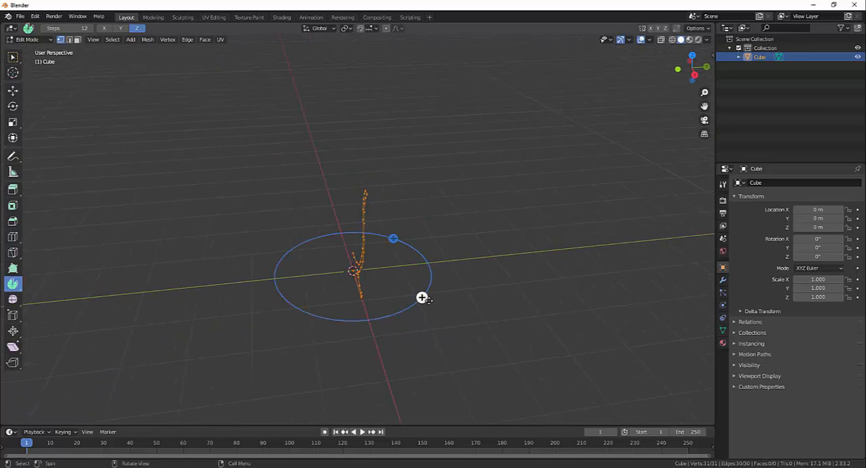
- Spin the profile about 231° around the Z axis and raise the spin to 54 steps
left_click_drag(422, 297, 377, 244)
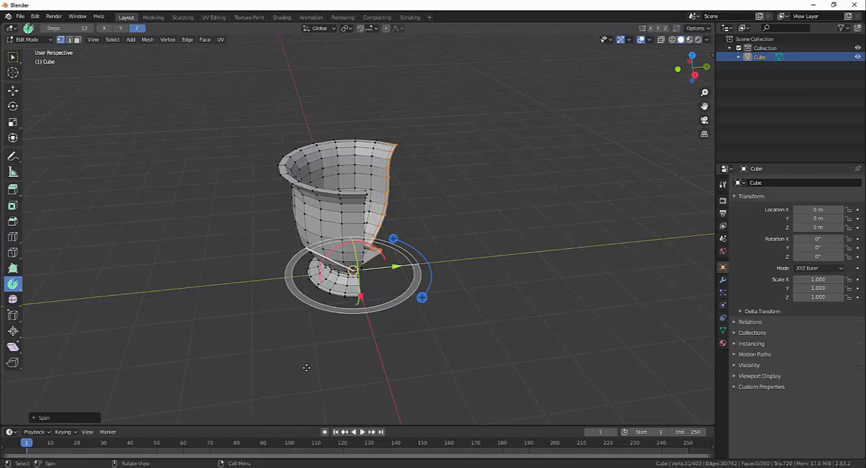
left_click(34, 419)
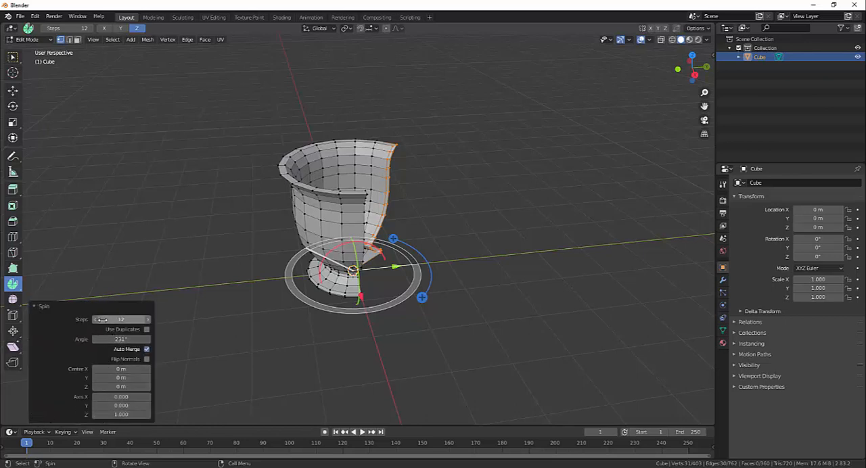
left_click_drag(110, 319, 192, 304)
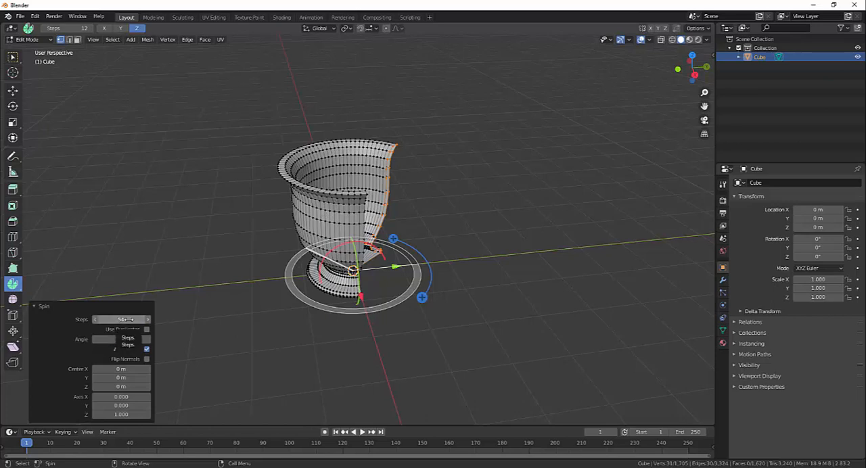
- Reduce the partial spin to 10 steps, and after viewing the cup set it to 12 steps
left_click_drag(127, 320, 115, 319)
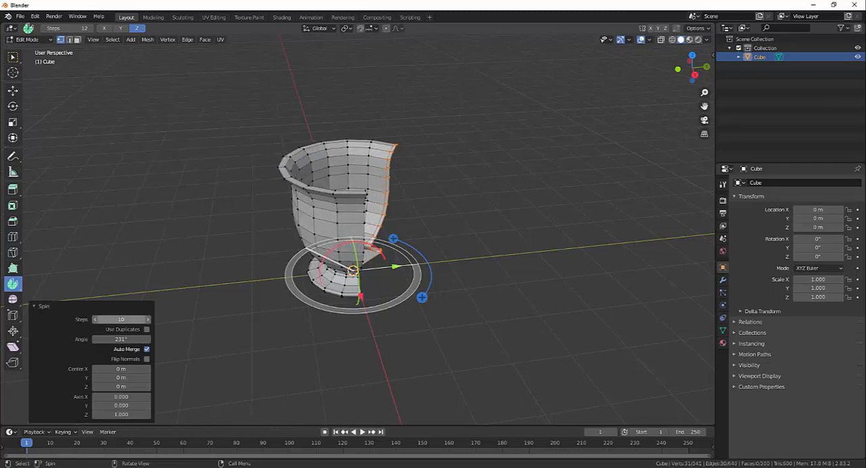
middle_click_drag(128, 319, 209, 274)
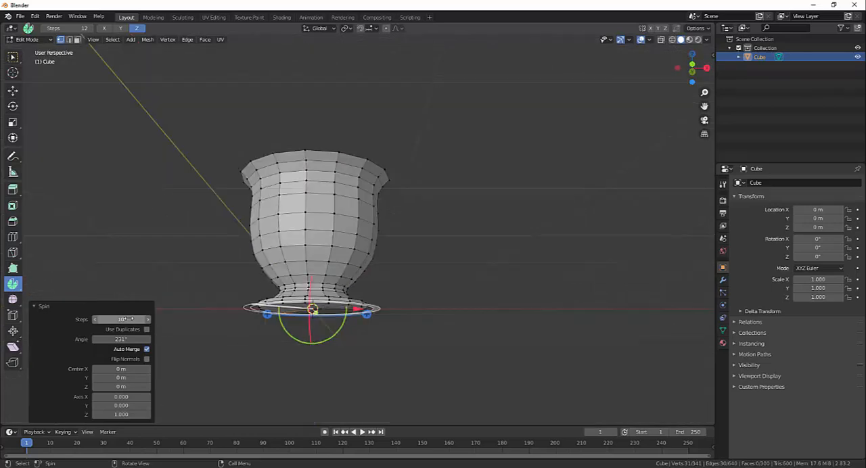
middle_click_drag(580, 247, 501, 284)
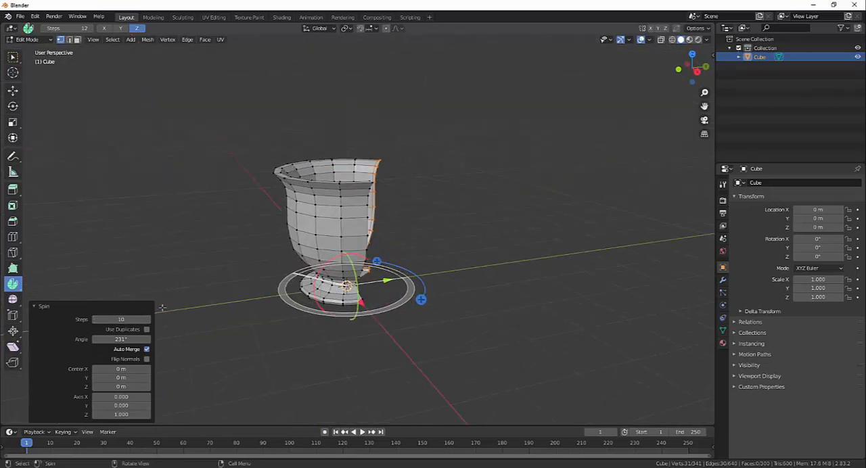
left_click(120, 319)
type("12")
key("Return")
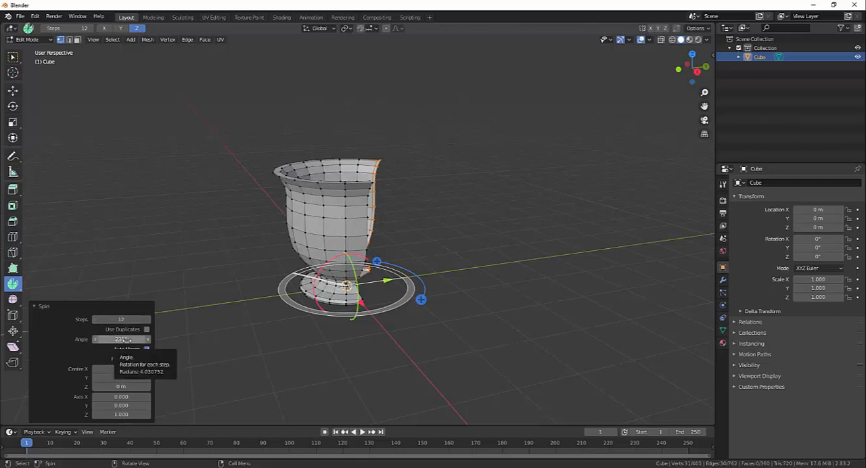
- Set the spin angle to 360° and inspect the closed cup inside and out
left_click_drag(121, 340, 126, 340)
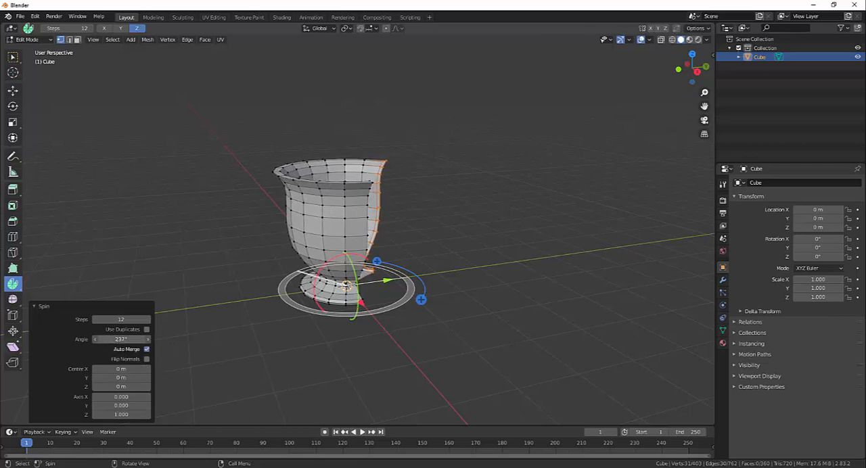
left_click(129, 340)
type("360")
key("Return")
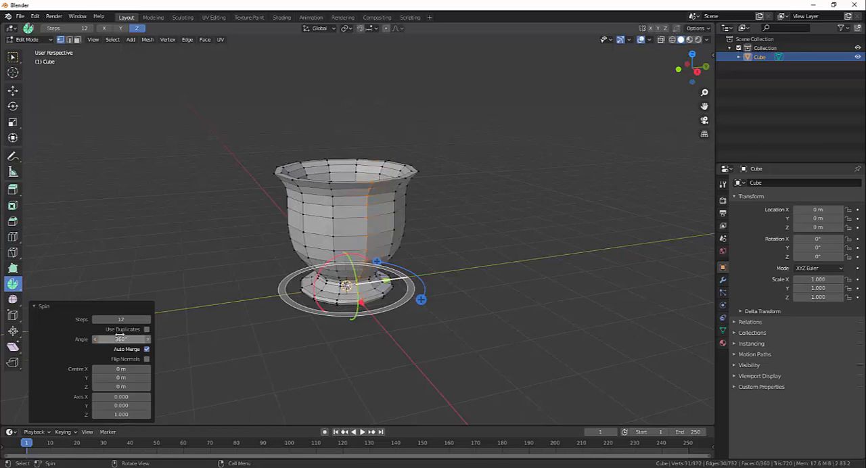
middle_click_drag(446, 248, 503, 226)
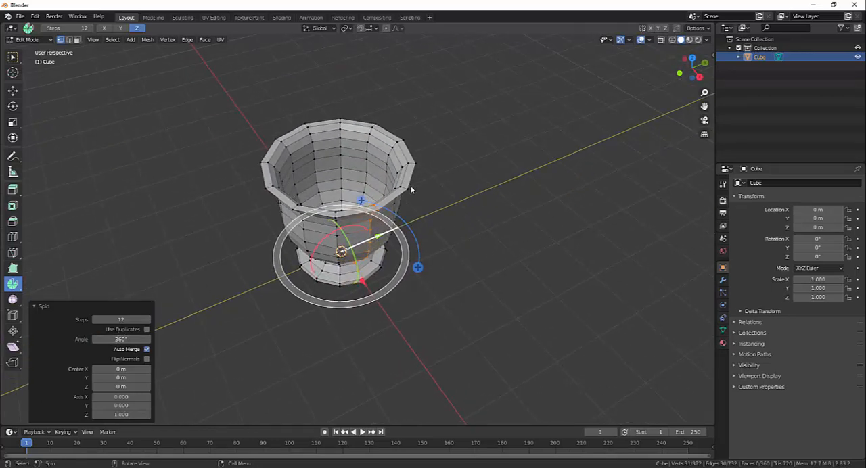
middle_click_drag(457, 184, 531, 221)
scroll(487, 198, "up", 4)
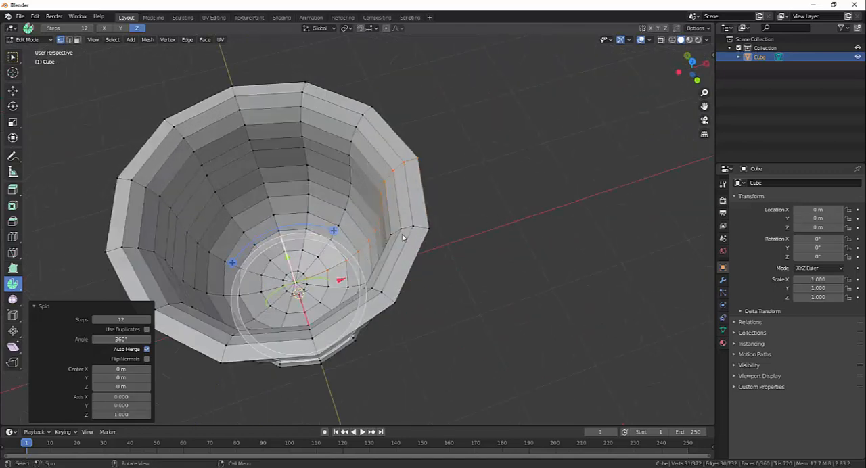
middle_click_drag(360, 162, 392, 170)
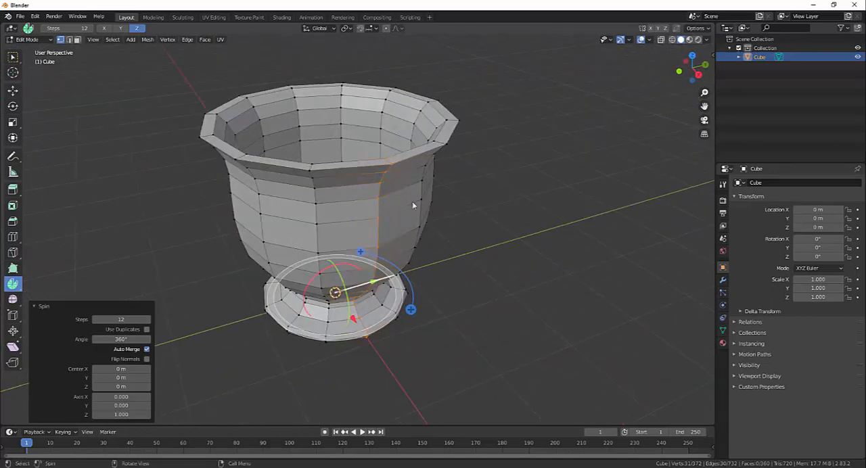
middle_click_drag(412, 203, 386, 178)
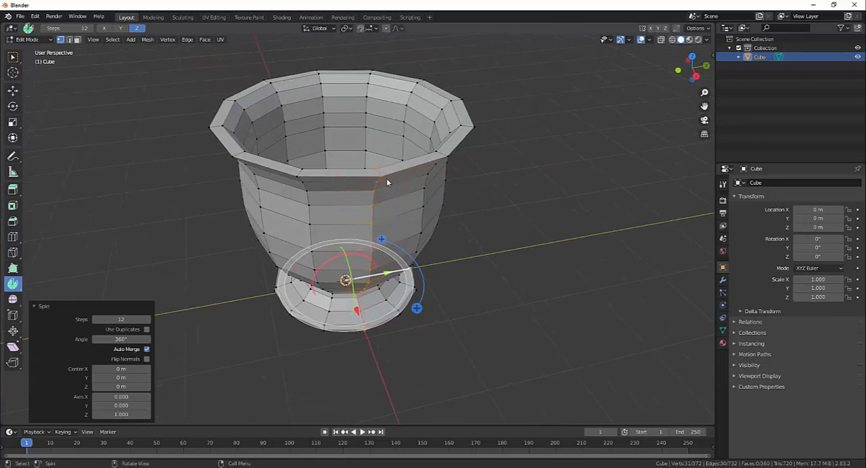
- Turn Auto Merge off for the 360° spin, check the seam, and turn Auto Merge back on
left_click(147, 350)
middle_click_drag(318, 180, 353, 178)
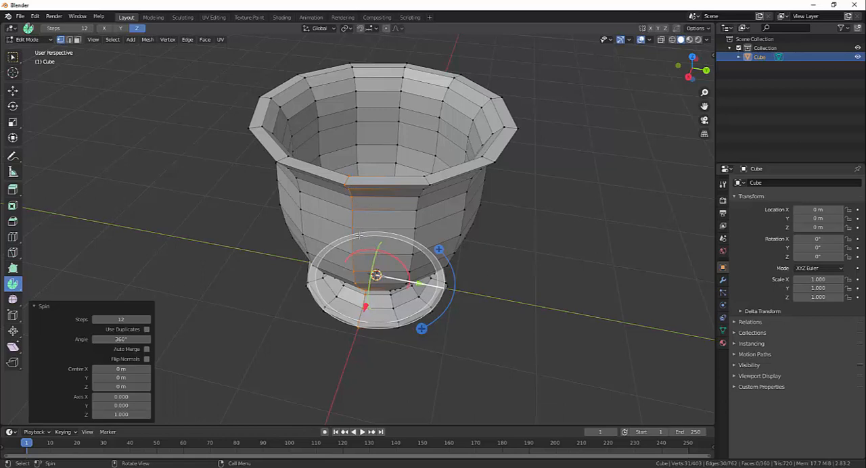
mouse_move(360, 236)
middle_mouse_down()
mouse_move(423, 273)
mouse_move(370, 239)
middle_mouse_up()
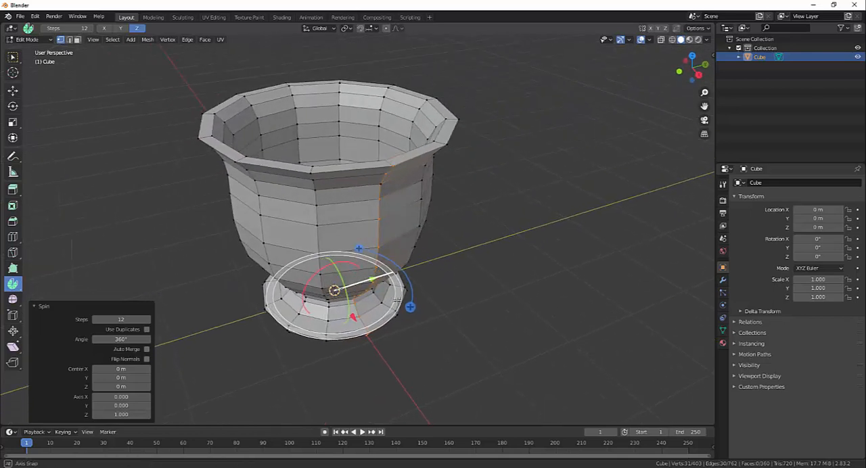
left_click(146, 350)
- Try moving the spin centre to 0.1 m along X, and undo the entire spin
middle_click_drag(433, 263, 386, 259)
middle_click_drag(160, 352, 207, 345)
middle_click_drag(458, 326, 544, 291)
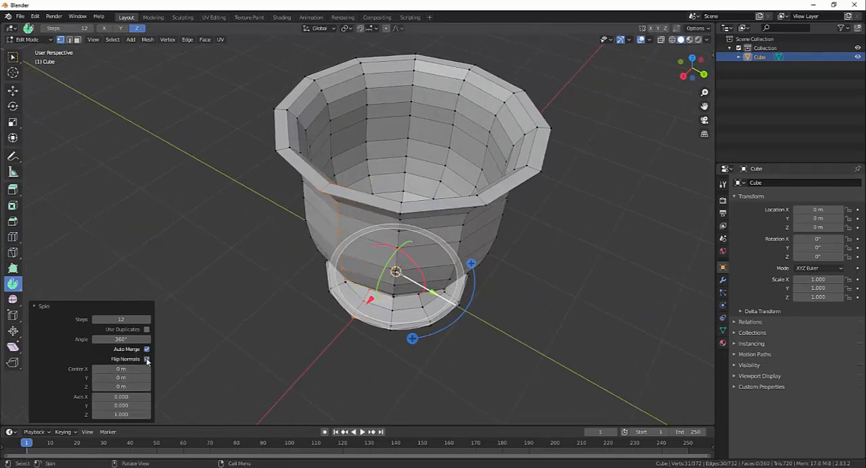
middle_click_drag(318, 367, 304, 368)
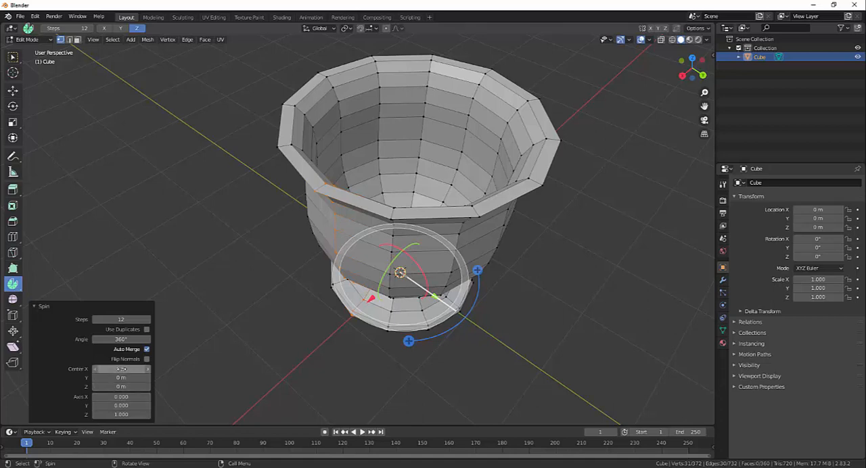
mouse_move(122, 369)
left_mouse_down()
mouse_move(136, 369)
mouse_move(101, 369)
mouse_move(122, 369)
left_mouse_up()
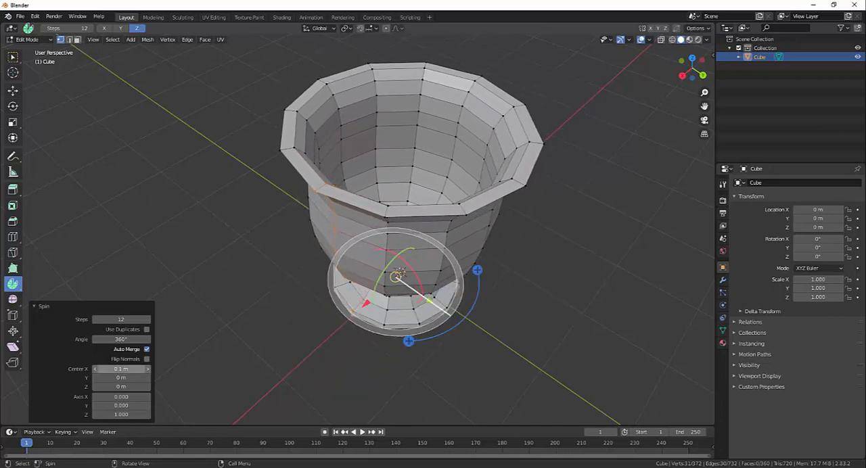
key("ctrl+z")
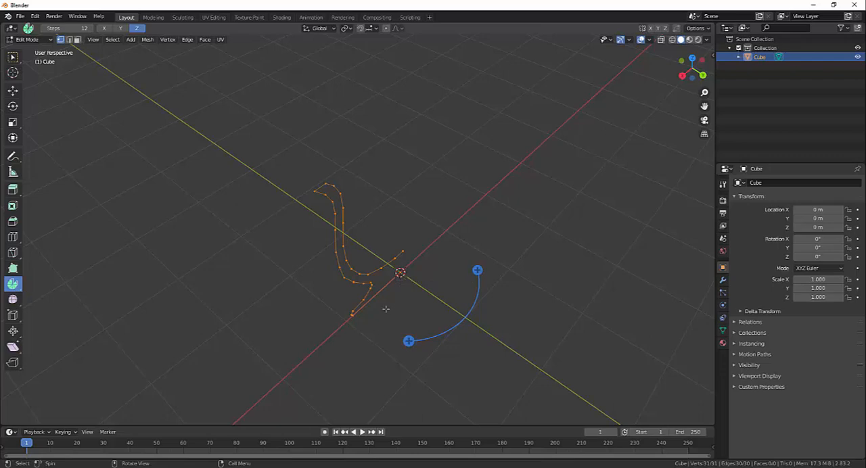
- Try another 360° spin of the profile with the centre Z at 0.59 m, and undo it
middle_click_drag(385, 308, 508, 329)
left_click_drag(493, 307, 375, 299)
left_click(121, 339)
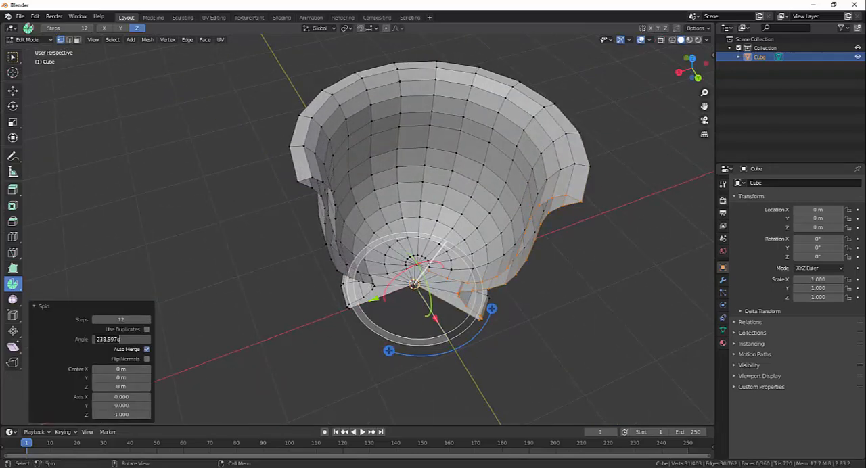
type("360")
key("Return")
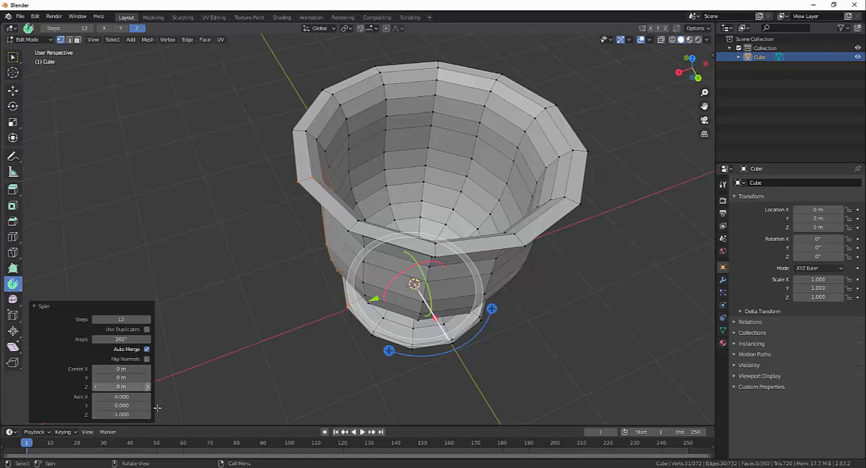
left_click_drag(126, 387, 157, 388)
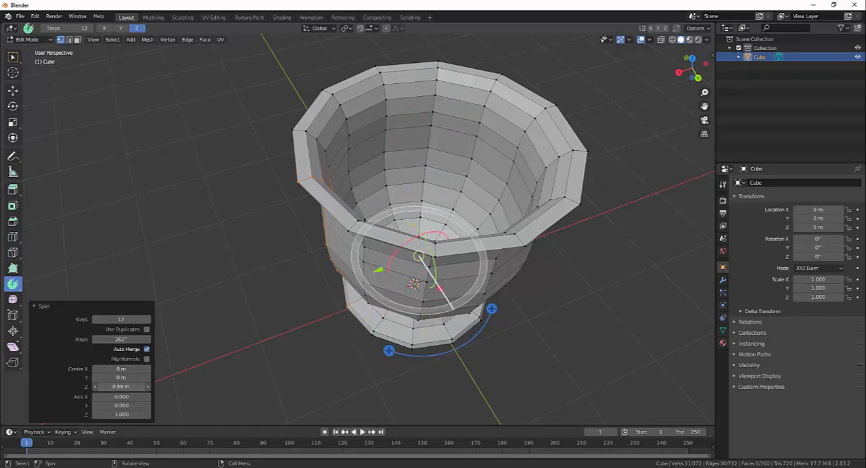
key("ctrl+z")
- Spin the goblet profile around the Z axis in 12 steps with the angle set to 360°
middle_click_drag(331, 359, 315, 362)
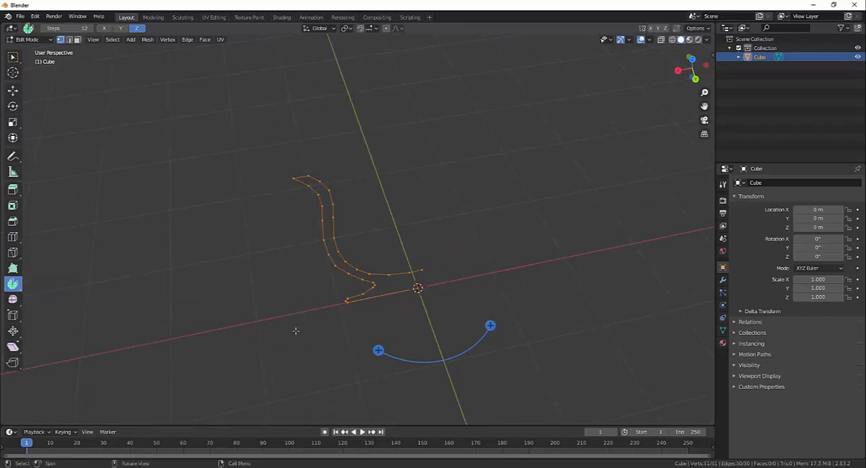
middle_click_drag(296, 338, 299, 326)
left_click_drag(492, 334, 493, 352)
left_click(121, 339)
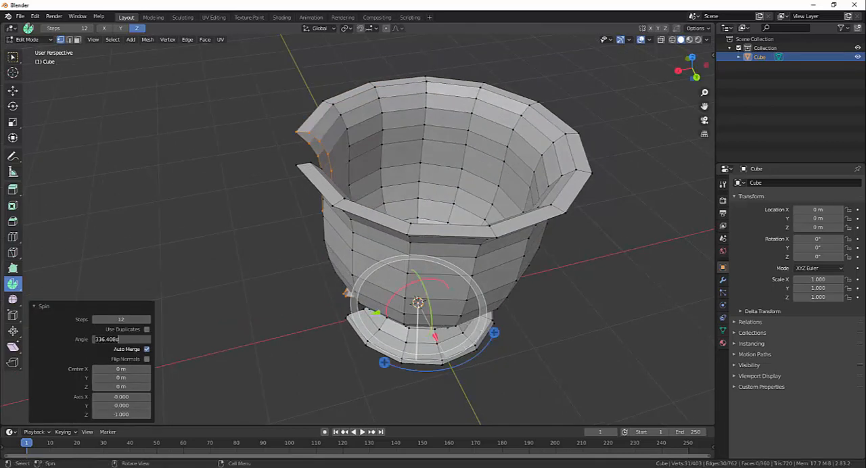
type("360")
key("Return")
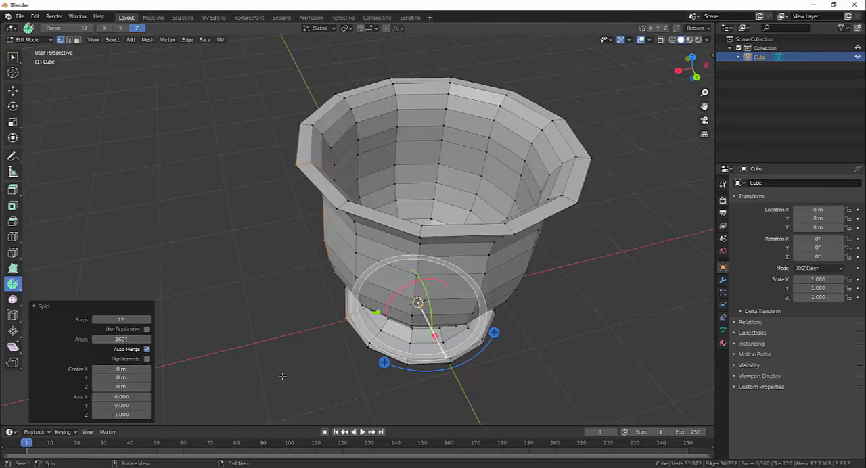
- Deselect all vertices of the revolved cup and view it from the side
middle_click_drag(283, 377, 251, 368)
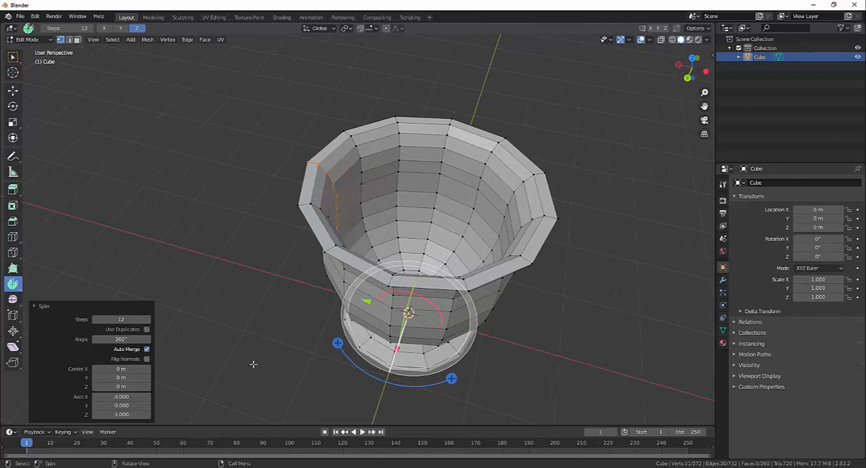
left_click(253, 364)
middle_click_drag(356, 389, 304, 332)
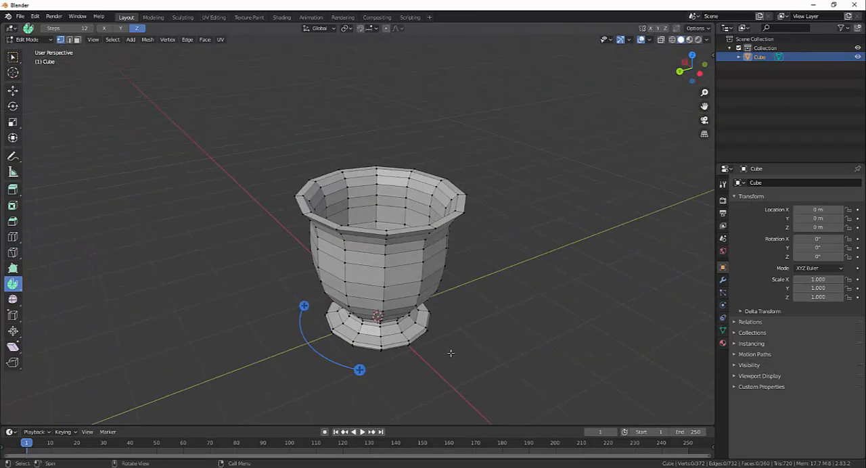
- Switch to the Select Box tool and examine the revolved cup's outside, foot and hollow interior
middle_click_drag(451, 354, 406, 339)
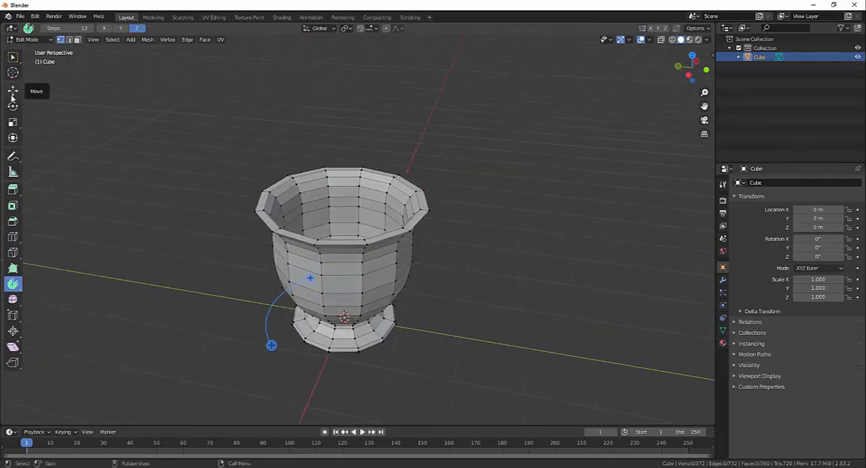
left_click(13, 59)
middle_click_drag(473, 305, 155, 368)
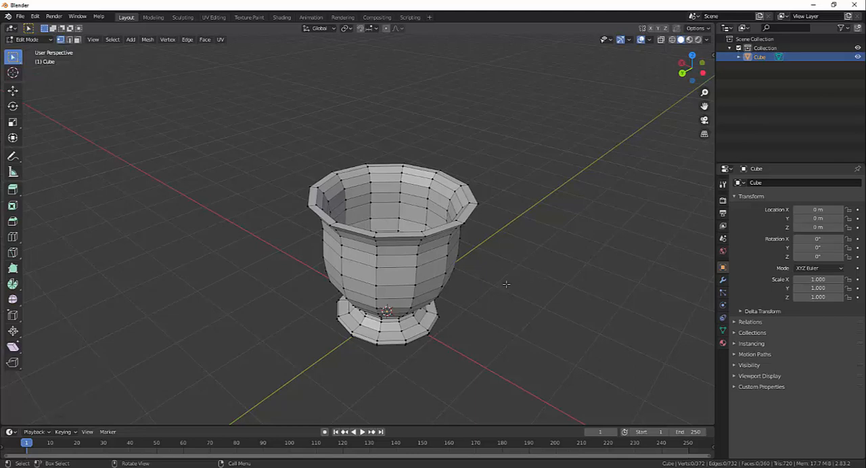
middle_click_drag(507, 285, 327, 293)
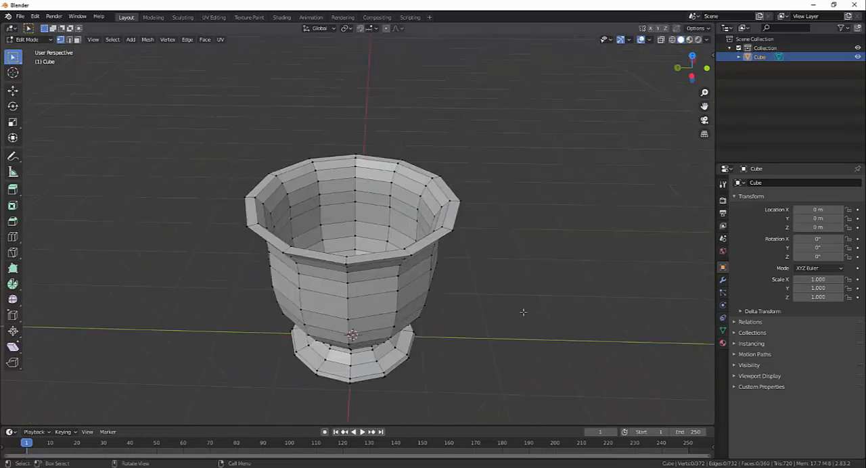
scroll(474, 319, "down", 3)
scroll(481, 321, "up", 3)
- Undo the spin back to the bare half profile and deselect all its vertices
key("ctrl+z")
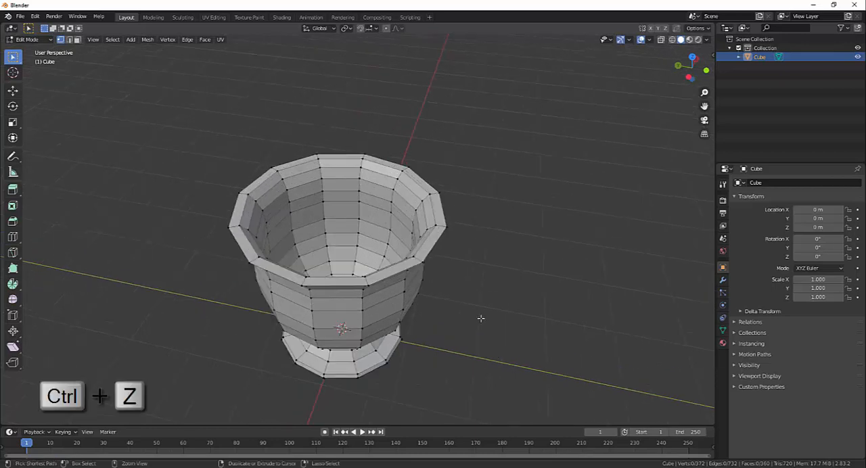
key("ctrl+z")
middle_click_drag(480, 319, 313, 306)
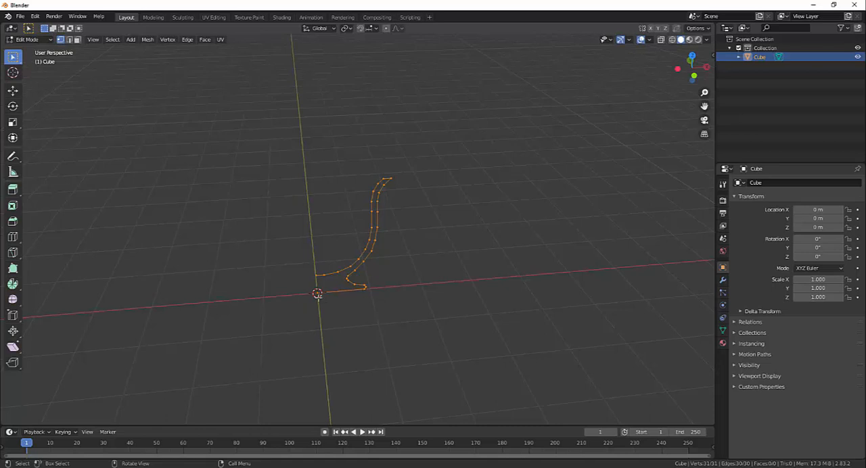
left_click(227, 302)
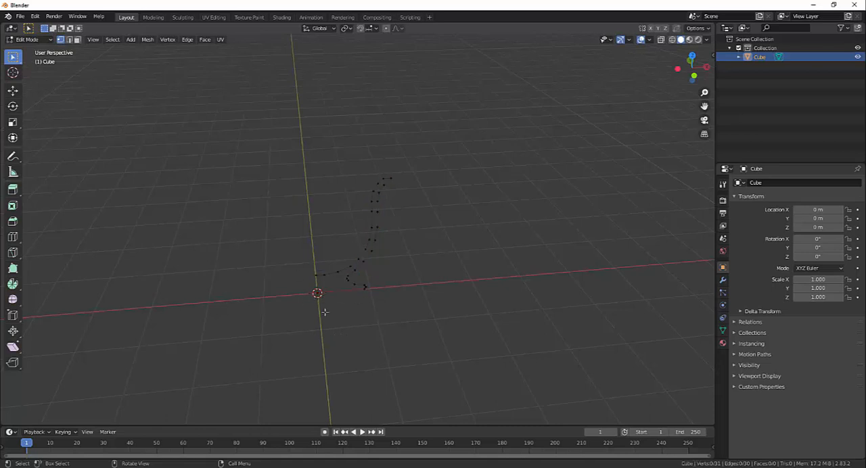
- Place the 3D cursor on the negative X axis, about 3.07 m from the profile's base centre
left_click(14, 73)
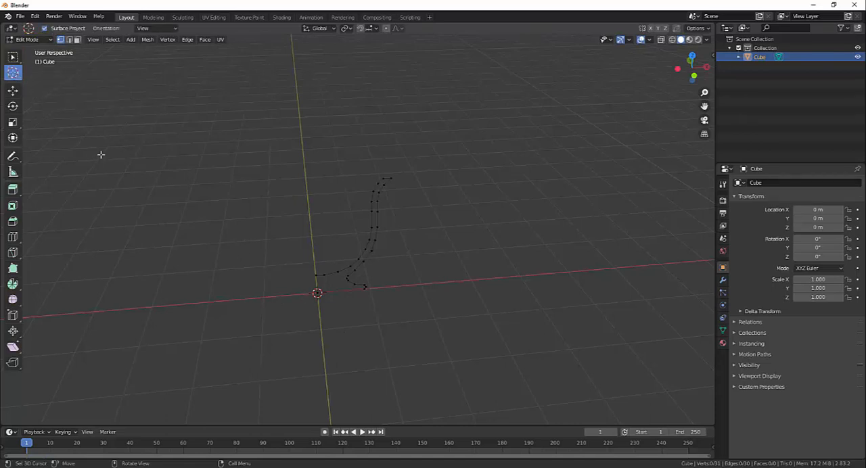
left_click(247, 300)
middle_click_drag(363, 376, 265, 331)
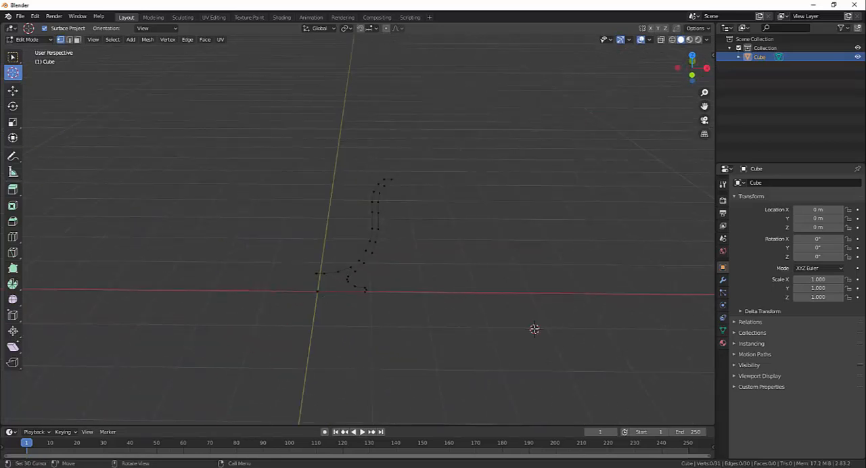
left_click(314, 355)
left_click(212, 290)
middle_click_drag(343, 369, 321, 329)
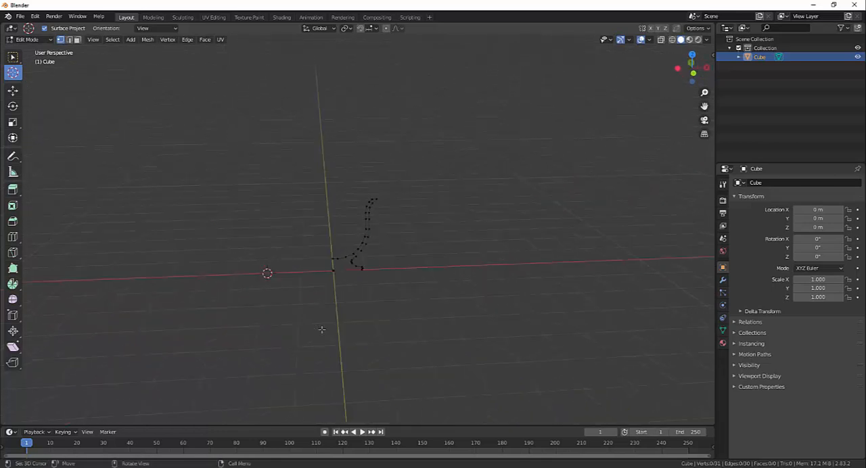
middle_click_drag(363, 305, 376, 301)
left_click_drag(296, 136, 427, 305)
left_click(234, 276)
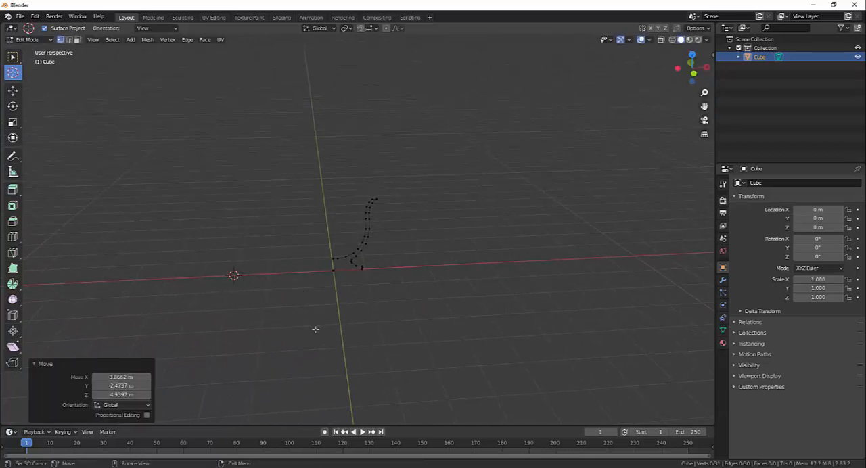
- Switch back to the Select Box tool and select the whole goblet profile
left_click(13, 56)
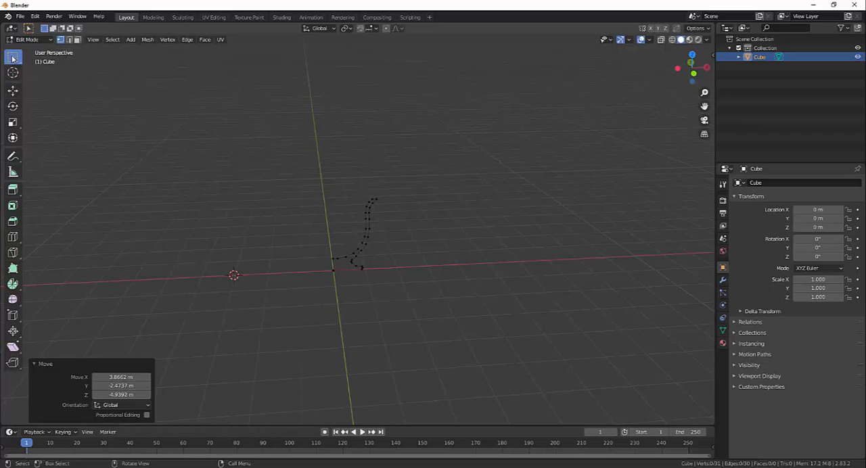
left_click_drag(294, 150, 420, 326)
key("a")
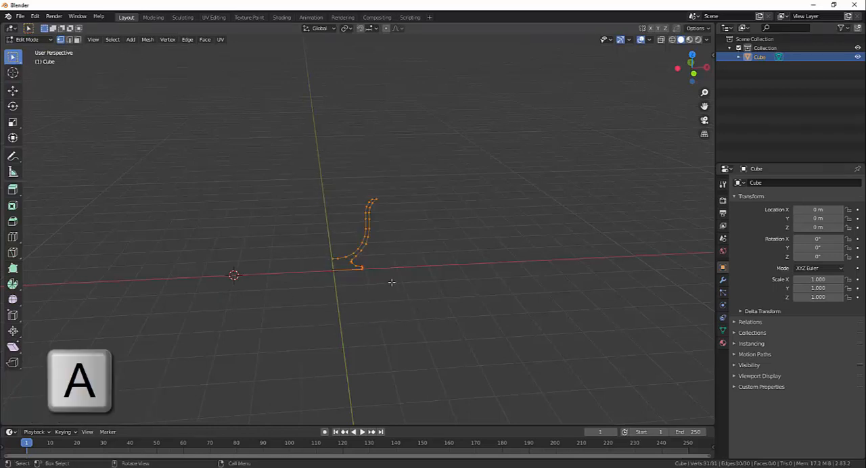
middle_click_drag(400, 277, 269, 281)
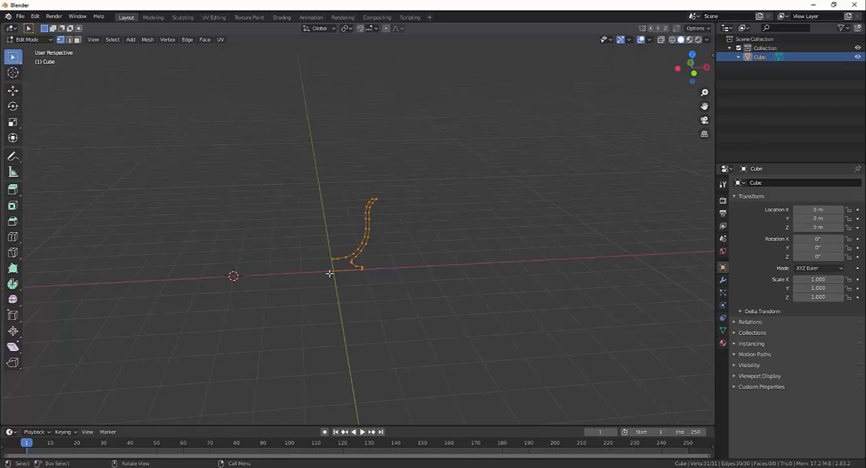
- Move the base's centre vertex about -3.05 m along X to the 3D cursor, and deselect it
left_click(339, 280)
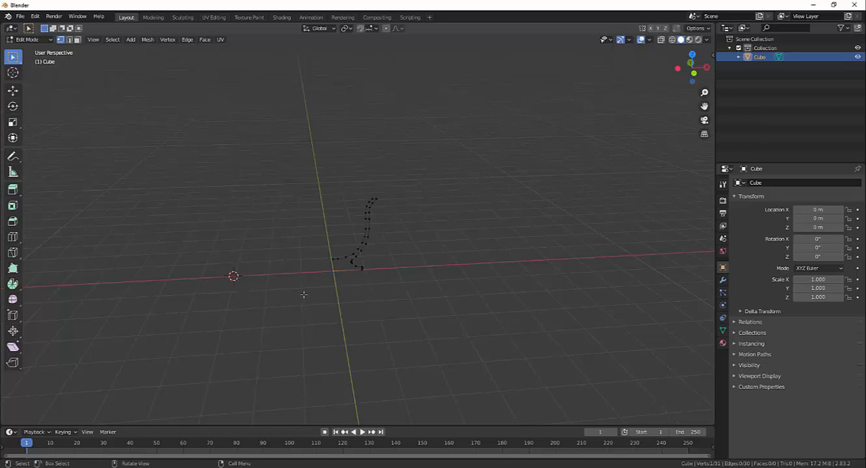
key("g")
key("x")
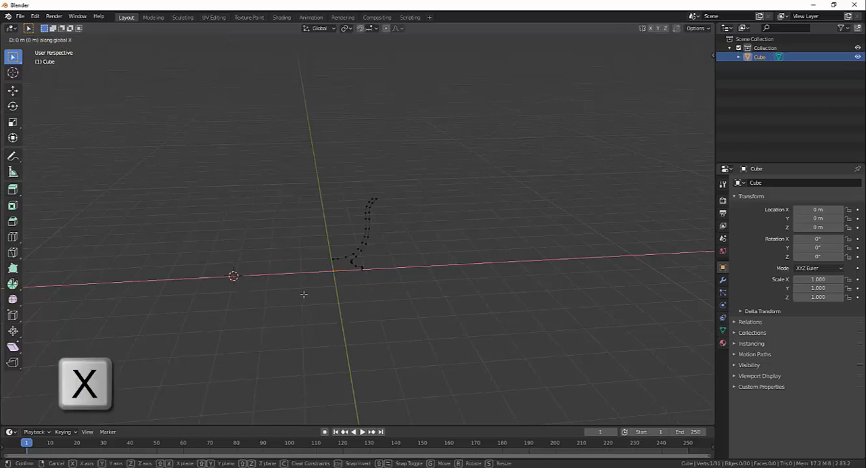
left_click(204, 302)
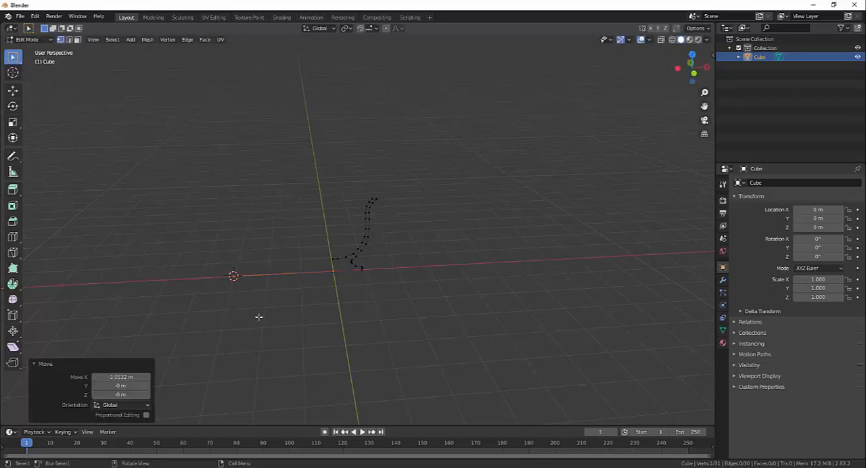
left_click(259, 316)
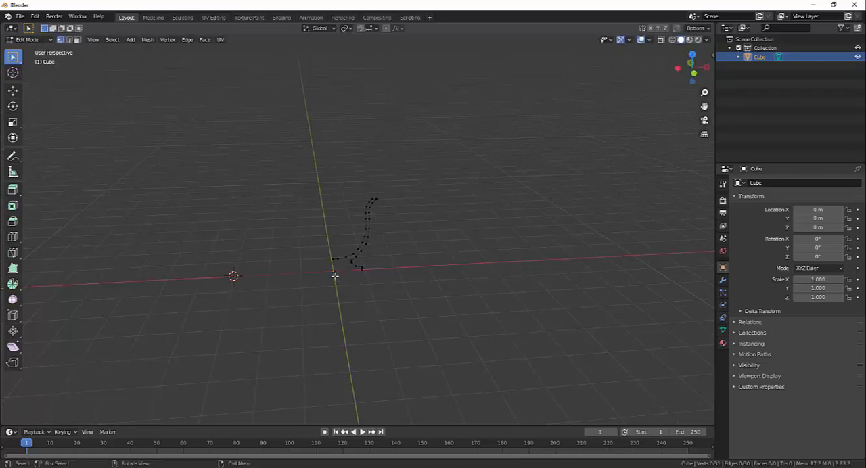
- Select the whole extended profile and spin it around the Z axis through the 3D cursor with the angle set to 360°
middle_click_drag(335, 275, 354, 283)
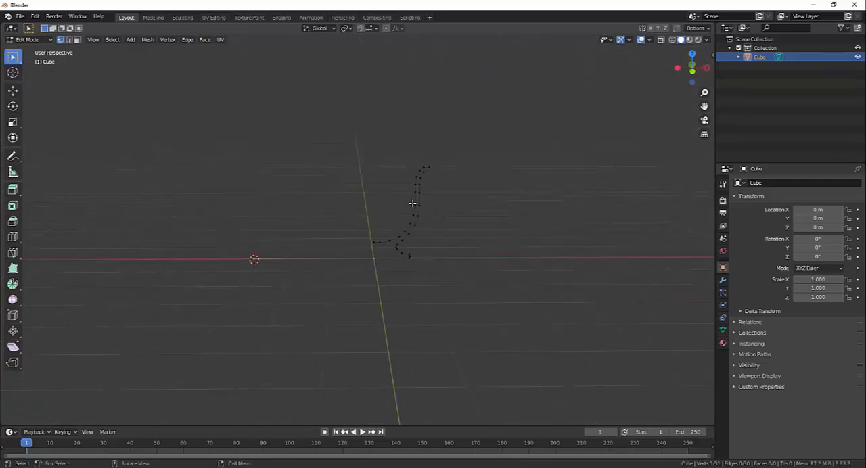
key("a")
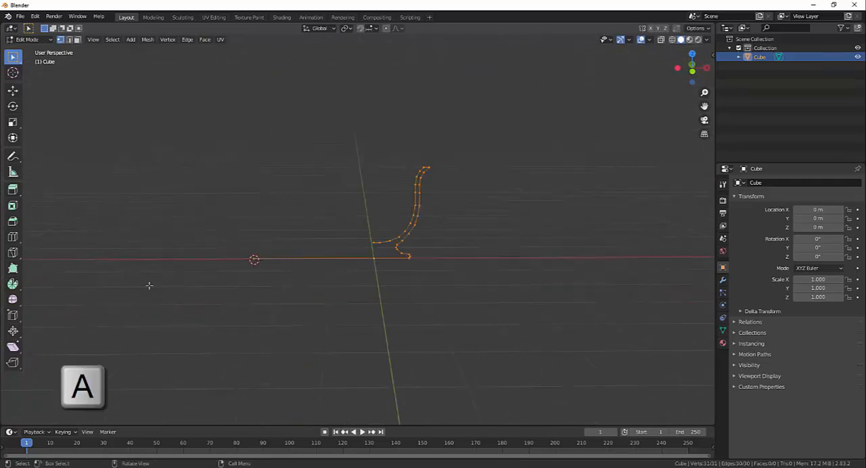
left_click(19, 285)
left_click_drag(313, 245, 252, 158)
left_click(121, 339)
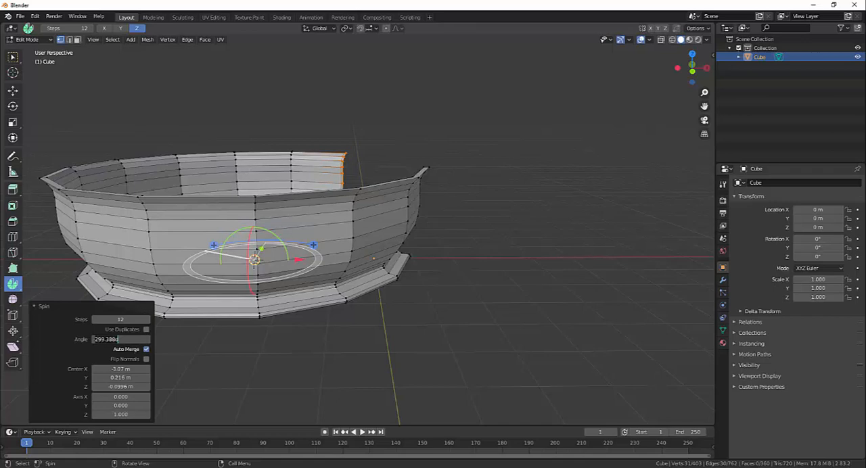
type("360")
key("Return")
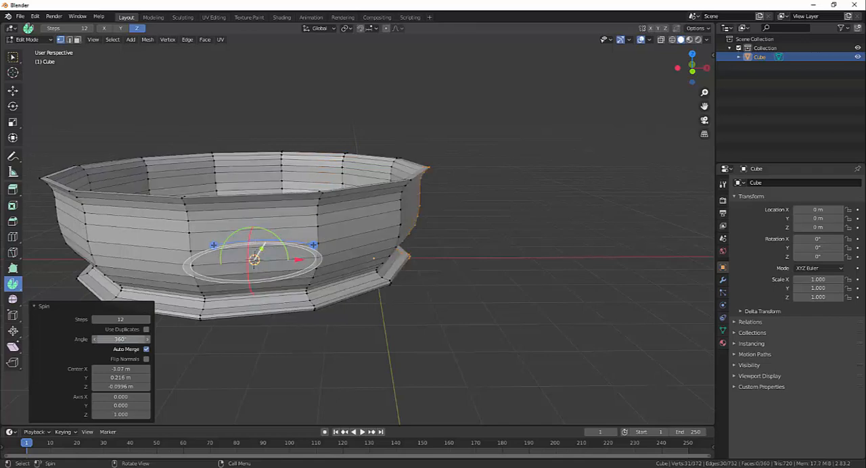
- Inspect the spun bowl from below and above, and set the spin's steps to 101
middle_click_drag(317, 348, 307, 190)
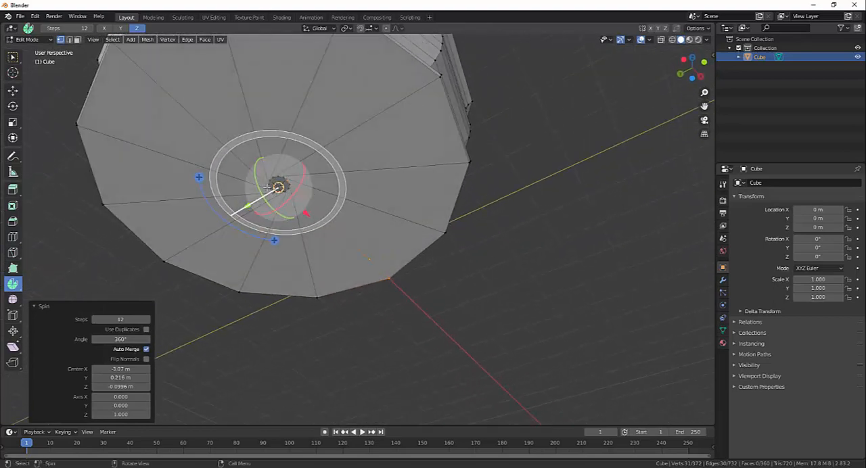
middle_click_drag(286, 175, 492, 234)
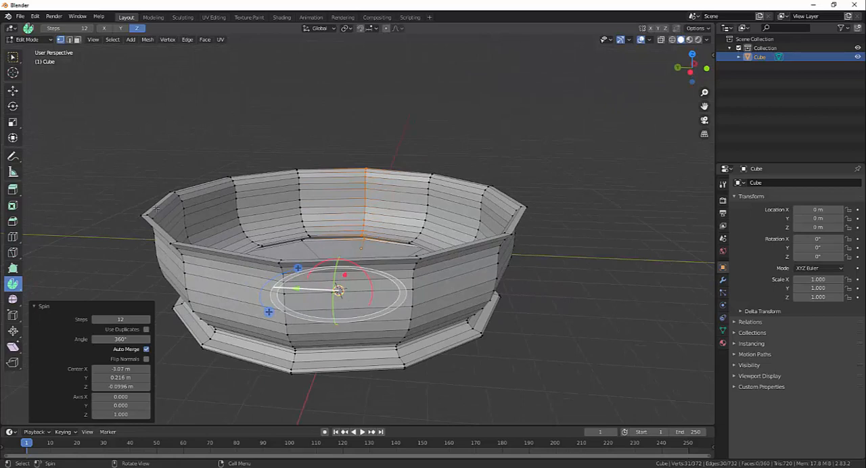
left_click(122, 319)
type("101")
key("Return")
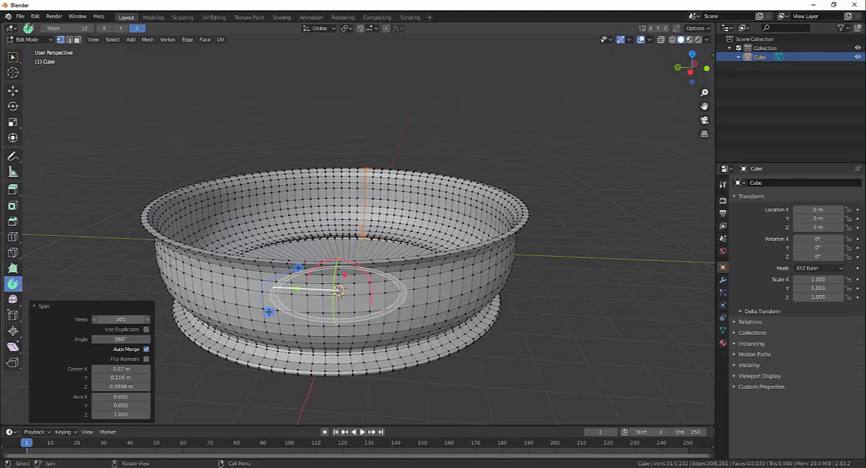
- Lower the spin's step count and examine the bowl from above
left_click_drag(163, 320, 135, 320)
scroll(406, 306, "up", 1)
middle_click_drag(405, 305, 448, 261)
scroll(417, 318, "down", 4)
middle_click_drag(345, 208, 357, 256)
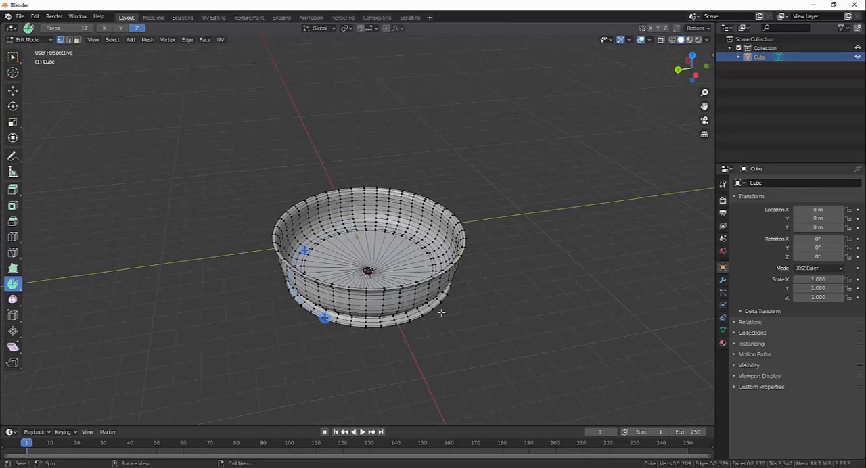
- Undo the spin of the extended profile and return to the Select Box tool
key("ctrl+z")
middle_click_drag(443, 316, 287, 270)
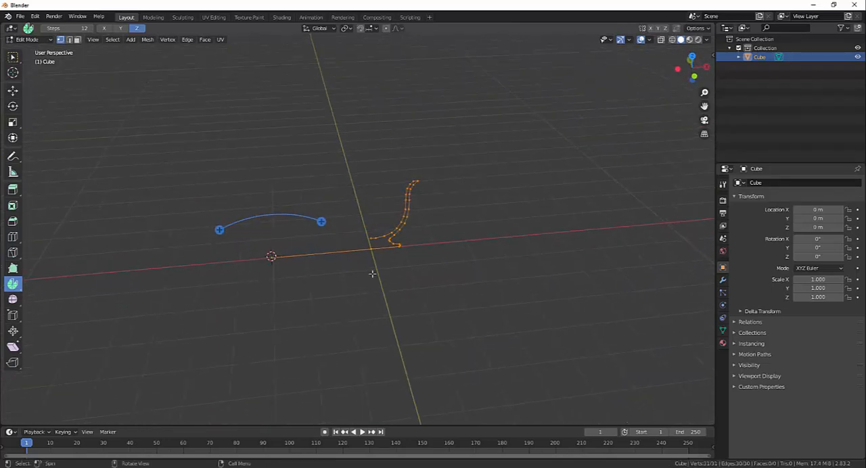
key("w")
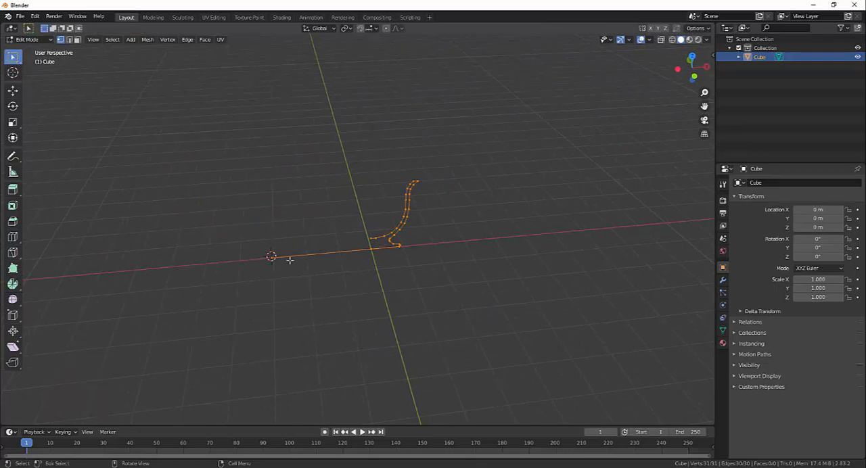
middle_click_drag(289, 260, 305, 273)
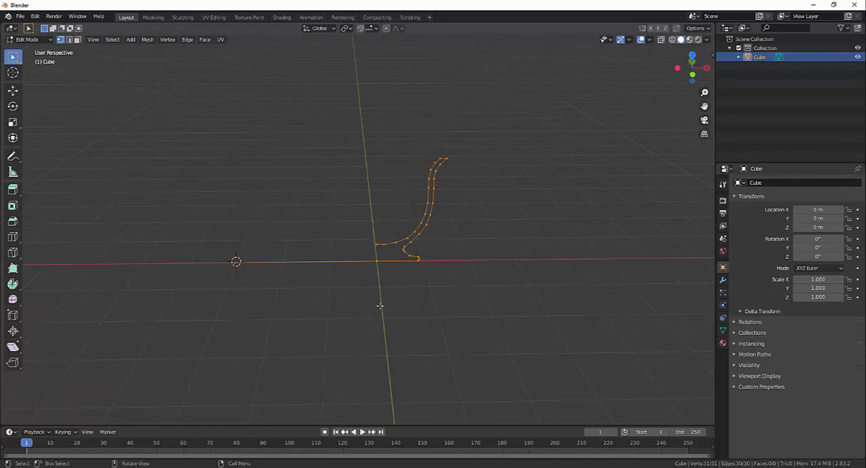
- Open the Snap options for the 3D cursor and the selection
key("shift+s")
key("shift+s")
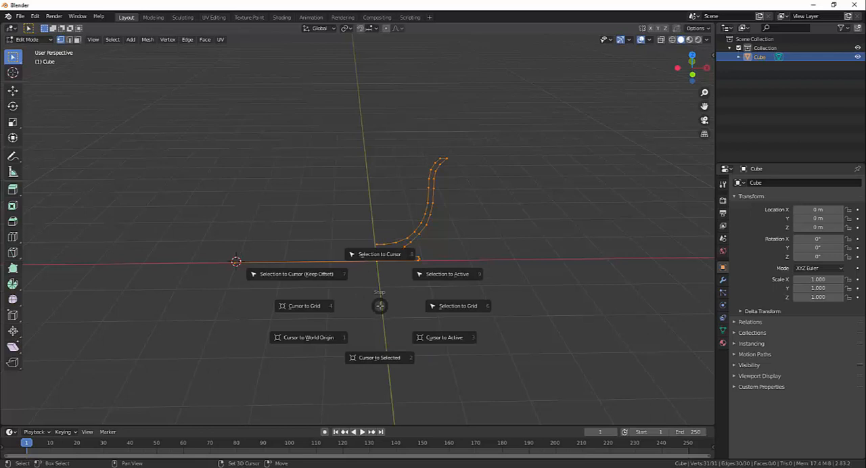
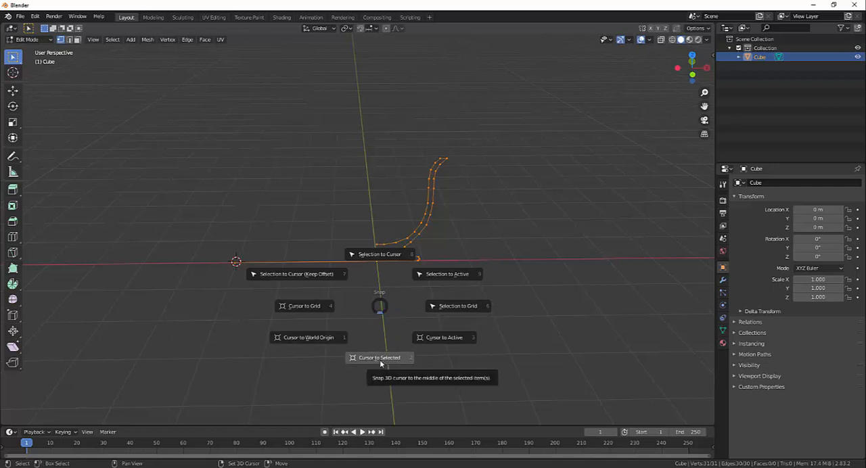
- Snap the 3D cursor to the world origin and delete the stray vertex at the far end of the profile's base line
left_click(322, 338)
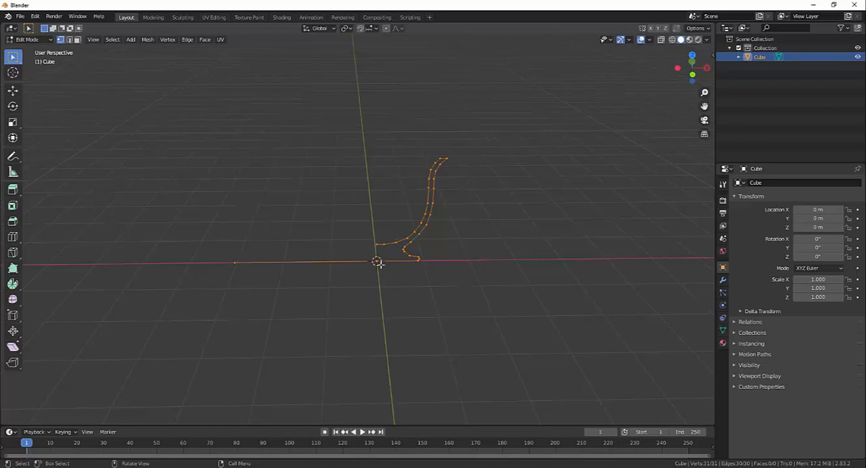
left_click_drag(191, 217, 248, 292)
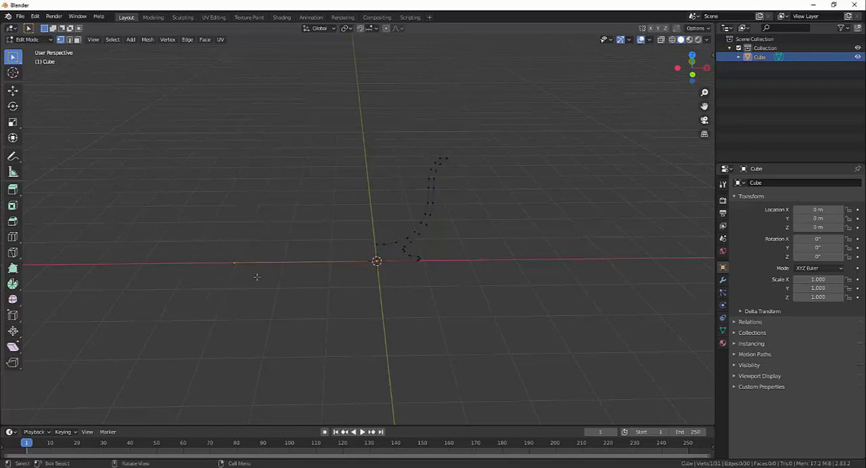
key("Delete")
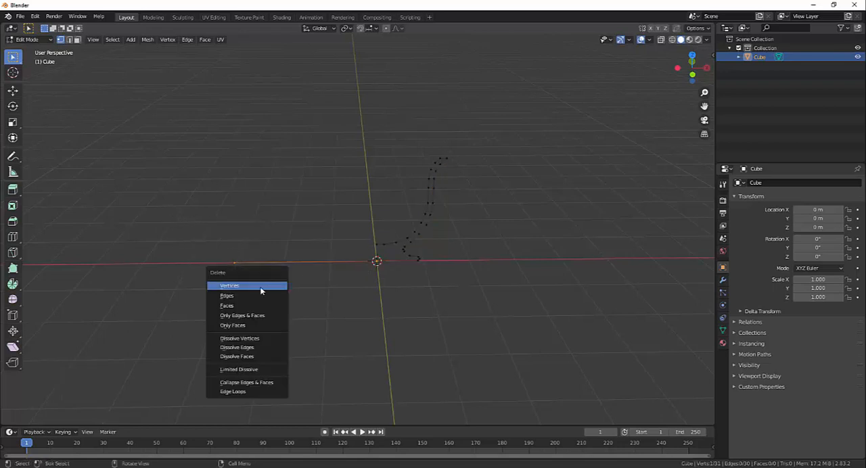
left_click(261, 287)
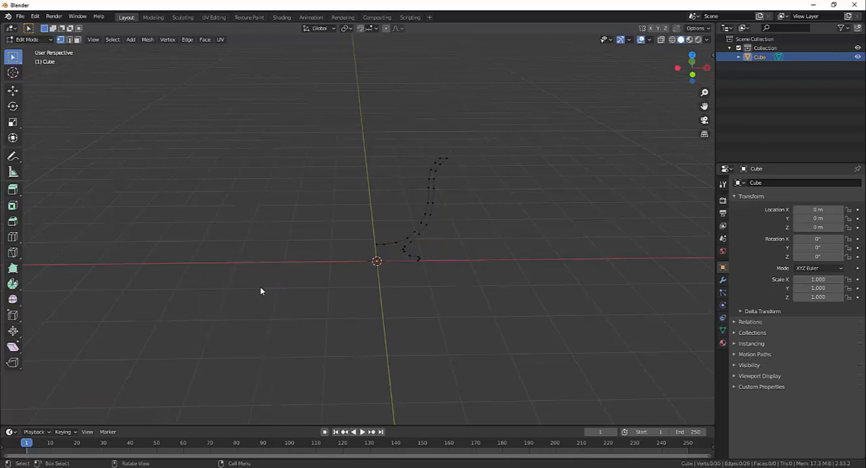
- Select the whole profile and spin it around the Z axis at the world origin
middle_click_drag(454, 309, 393, 298)
key("a")
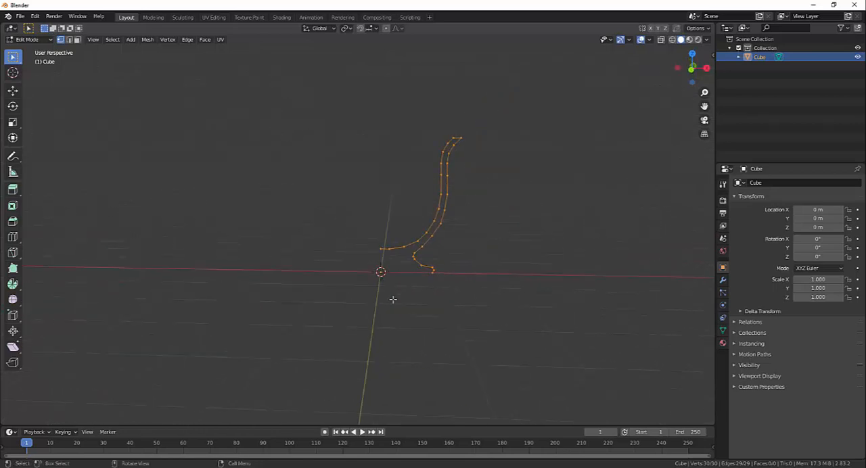
left_click(14, 285)
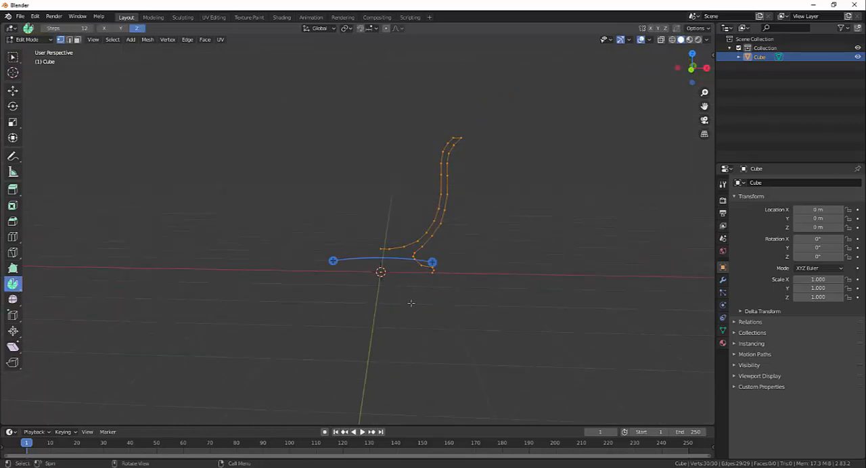
left_click_drag(433, 262, 365, 258)
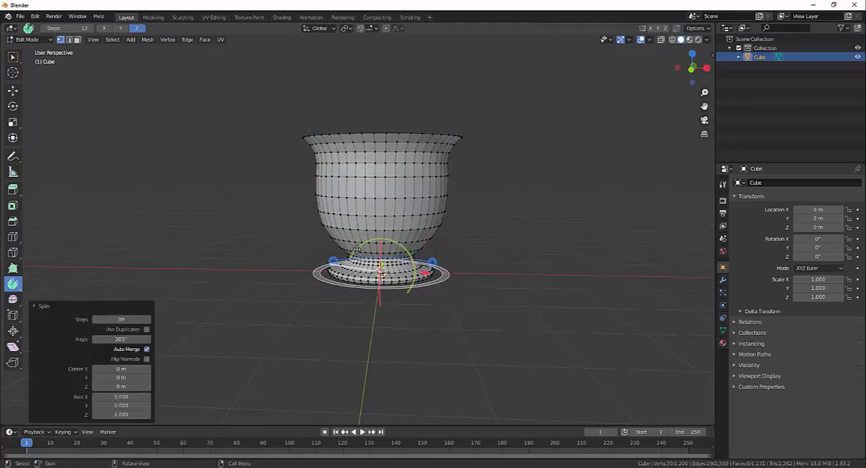
- Set the spin's angle to 360° and its steps to 20
left_click(122, 339)
type("360")
key("Return")
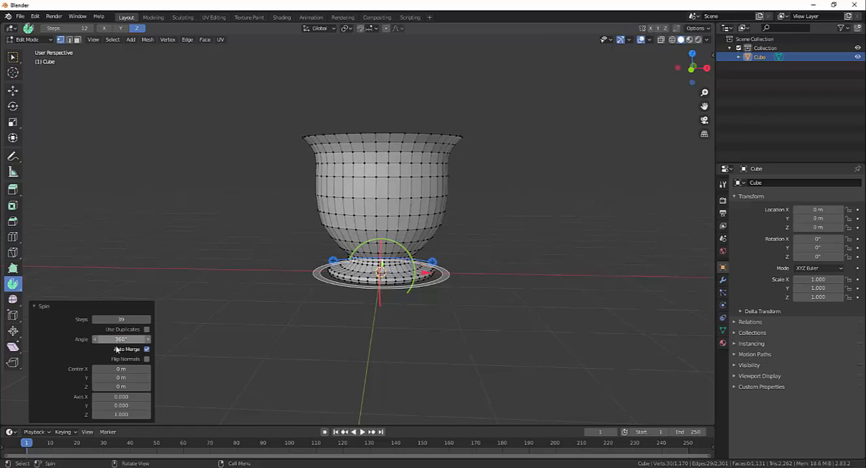
left_click(122, 320)
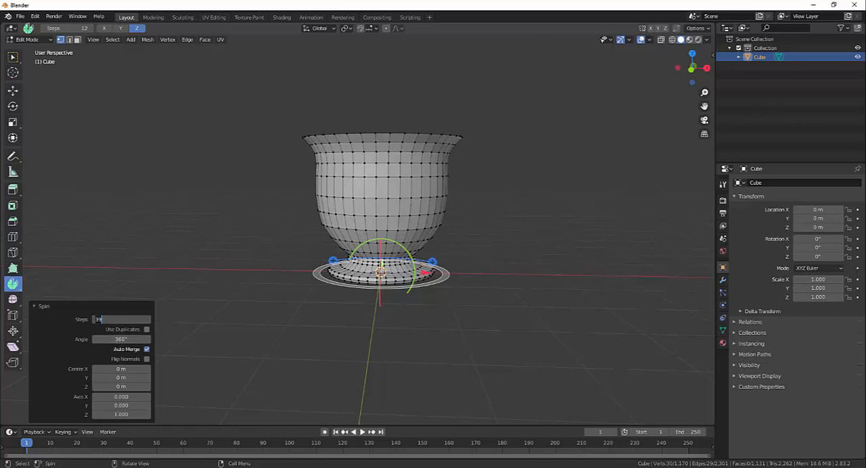
type("20")
key("Return")
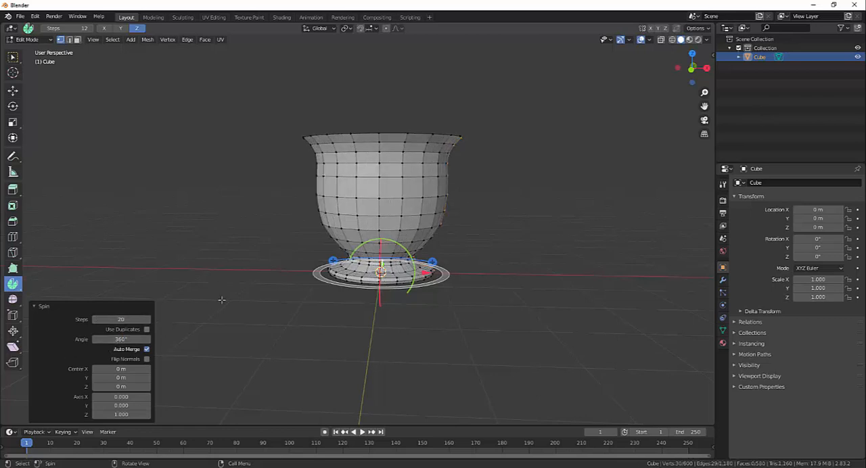
- Clear the mesh selection and return to the Select Box tool
middle_click_drag(257, 319, 264, 330)
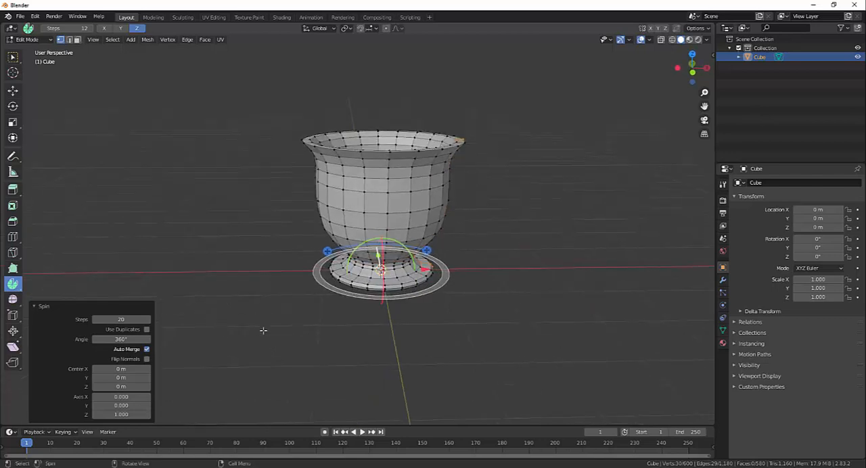
left_click(263, 330)
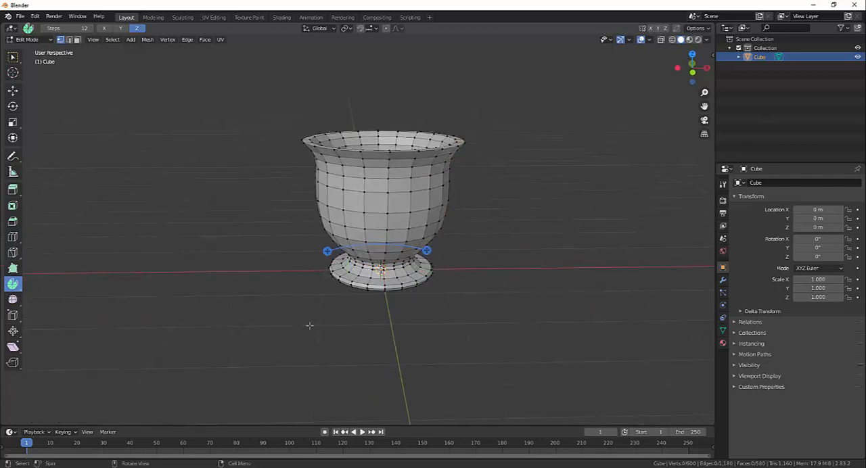
middle_click_drag(358, 311, 282, 316)
key("w")
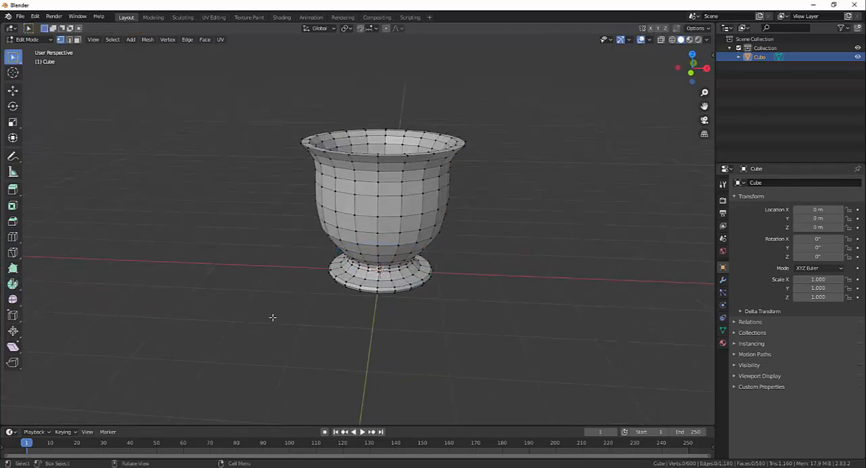
- Examine the spun goblet's rim, inside and outer wall from several angles
middle_click_drag(274, 202, 416, 143)
scroll(384, 230, "up", 2)
scroll(402, 200, "down", 2)
scroll(355, 187, "up", 2)
middle_click_drag(363, 175, 388, 195)
scroll(388, 194, "up", 2)
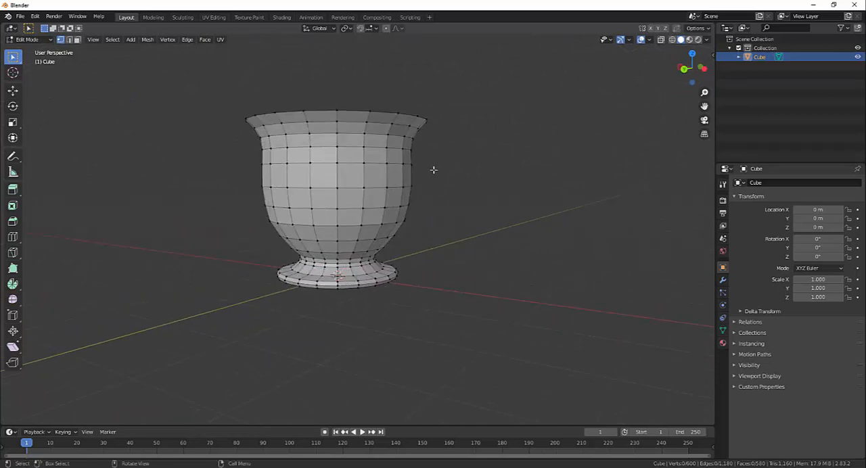
middle_click_drag(434, 170, 433, 187)
- Try to raise the goblet's upper vertex rows along Z from the front view in solid shading
key("KP_1")
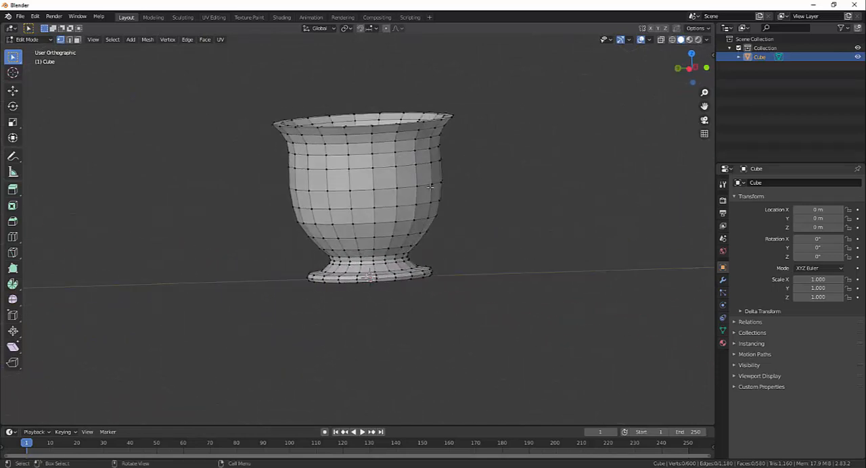
scroll(442, 199, "down", 3)
left_click_drag(285, 111, 447, 203)
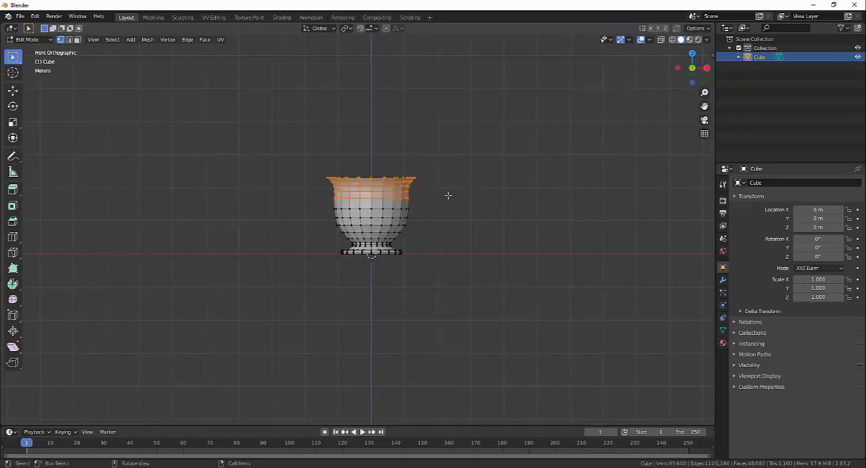
key("g")
key("z")
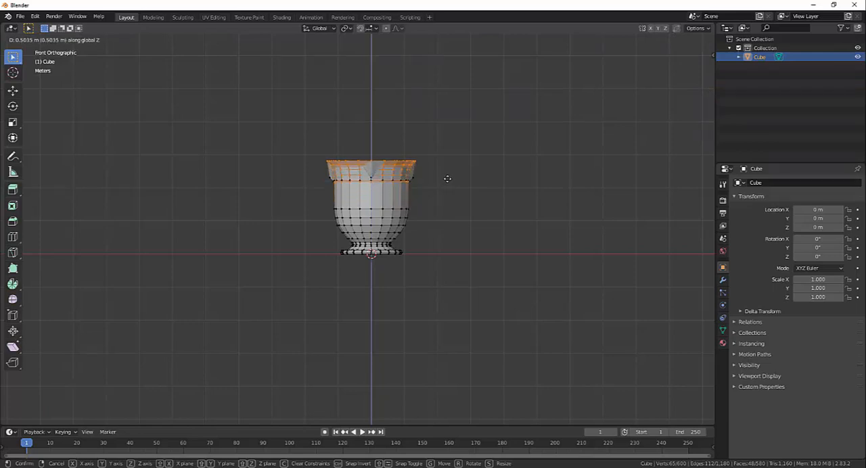
right_click(448, 179)
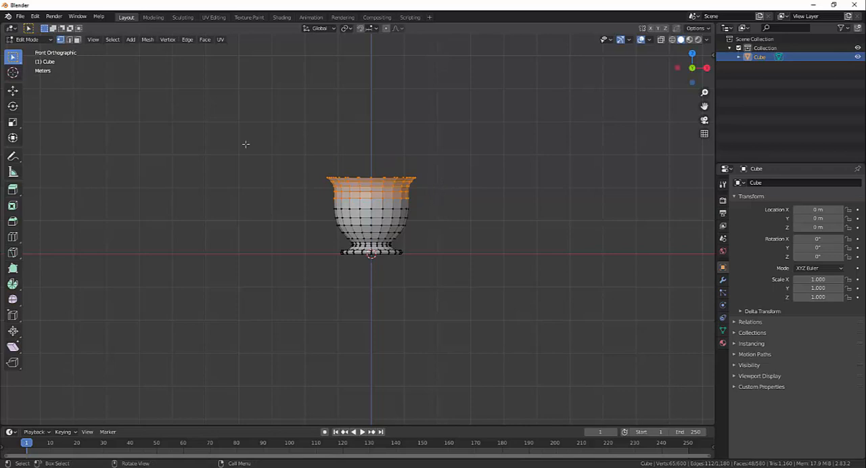
- Box-select the upper rows again in solid shading and check from an angle which vertices are included
left_click_drag(261, 126, 461, 208)
middle_click_drag(489, 213, 669, 254)
middle_click_drag(515, 235, 441, 224)
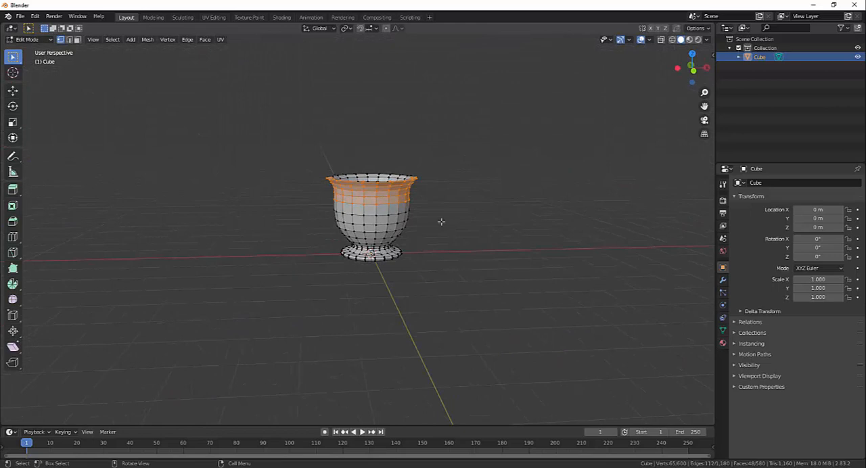
middle_click_drag(449, 222, 467, 243)
key("KP_1")
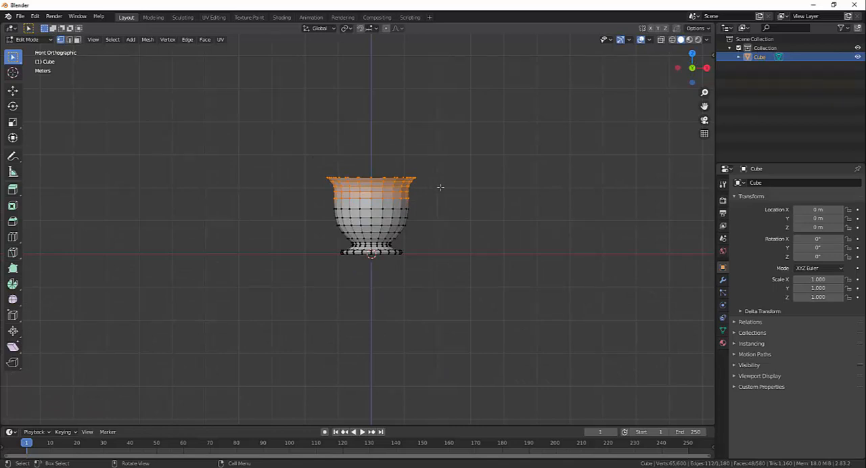
- Switch to wireframe shading and select all upper vertex rows through the mesh, then return to the front view
key("z")
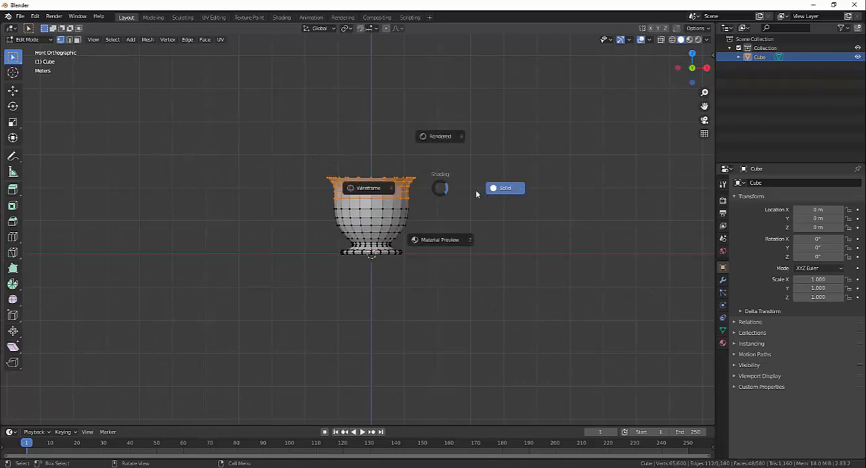
left_click(370, 190)
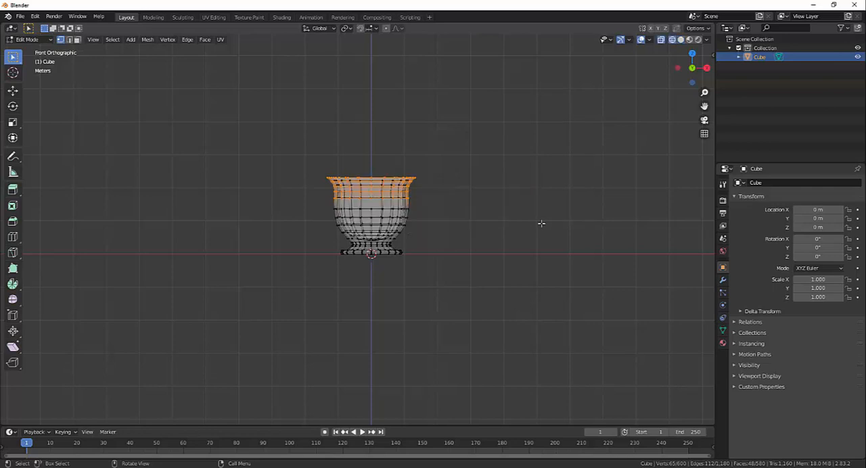
key("shift+z")
key("shift+z")
left_click_drag(261, 123, 451, 204)
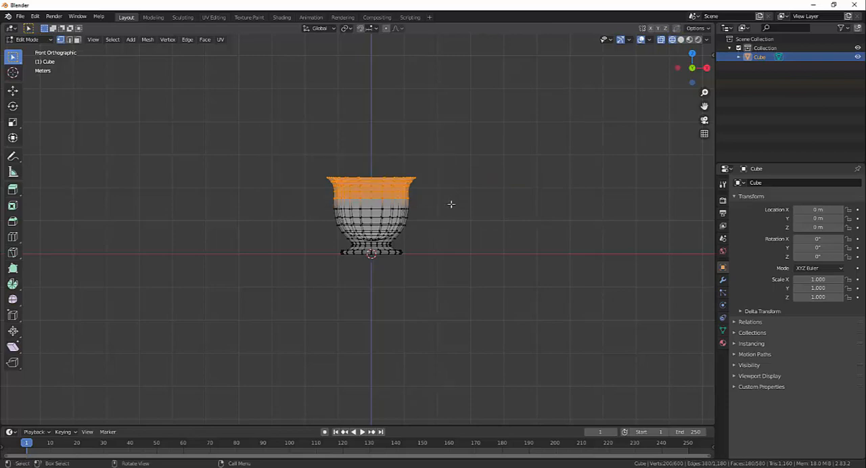
mouse_move(470, 199)
middle_mouse_down()
mouse_move(474, 238)
mouse_move(548, 253)
mouse_move(607, 219)
mouse_move(552, 189)
mouse_move(469, 209)
middle_mouse_up()
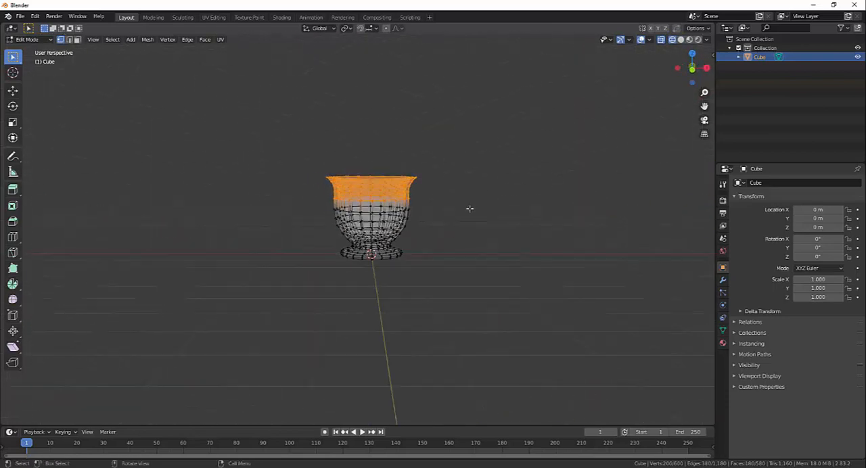
key("KP_1")
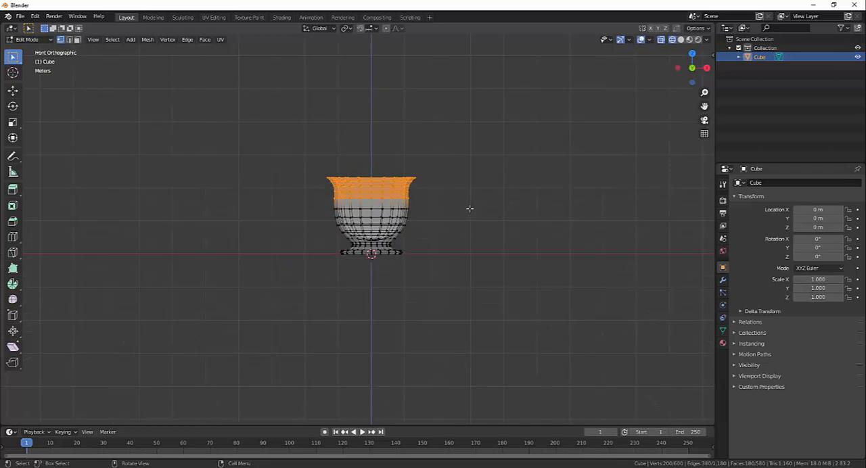
- Move the selected upper part of the goblet up about 0.42 m along Z
key("g")
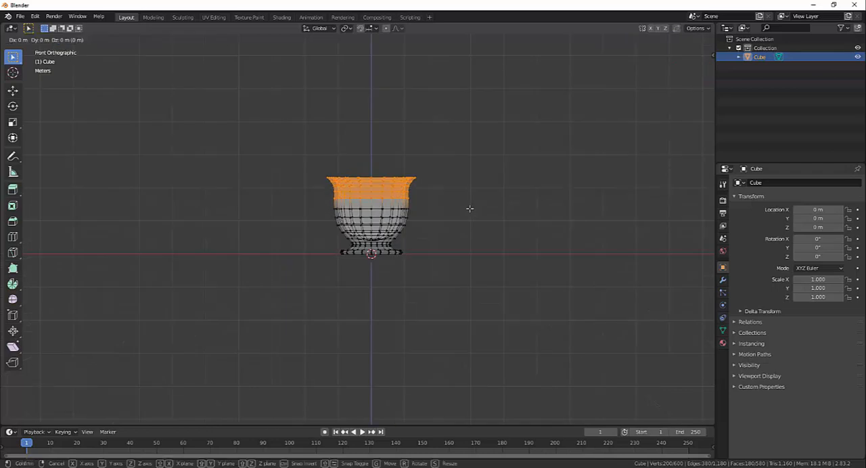
key("z")
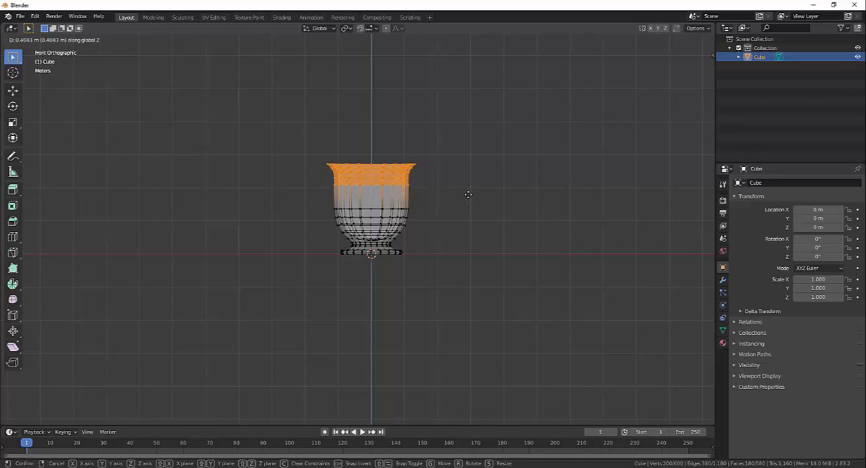
left_click(468, 194)
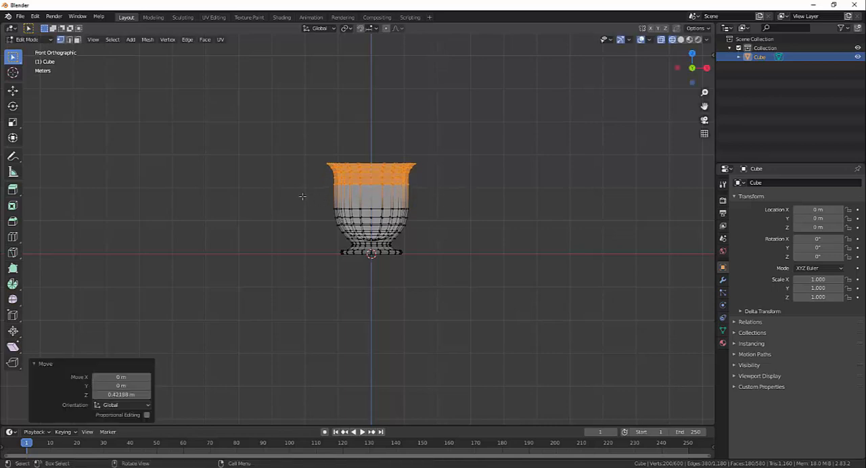
- Raise the vertex ring just below the moved part about 0.22 m along Z and scale it to about 0.73
left_click_drag(305, 194, 428, 214)
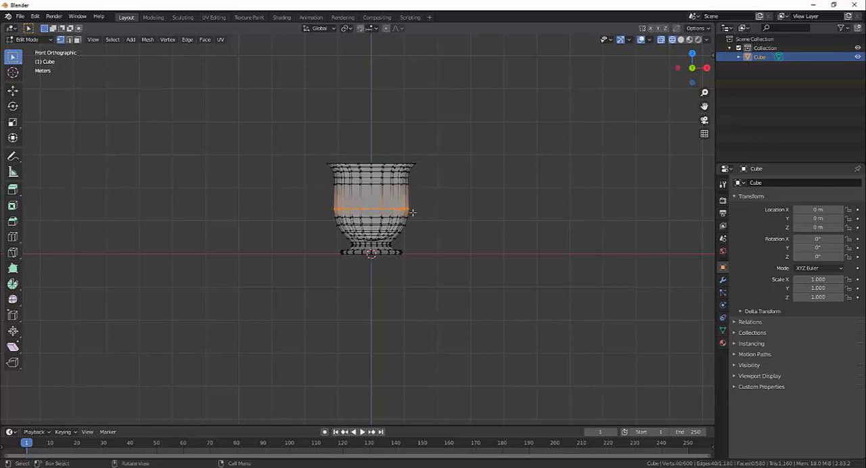
key("g")
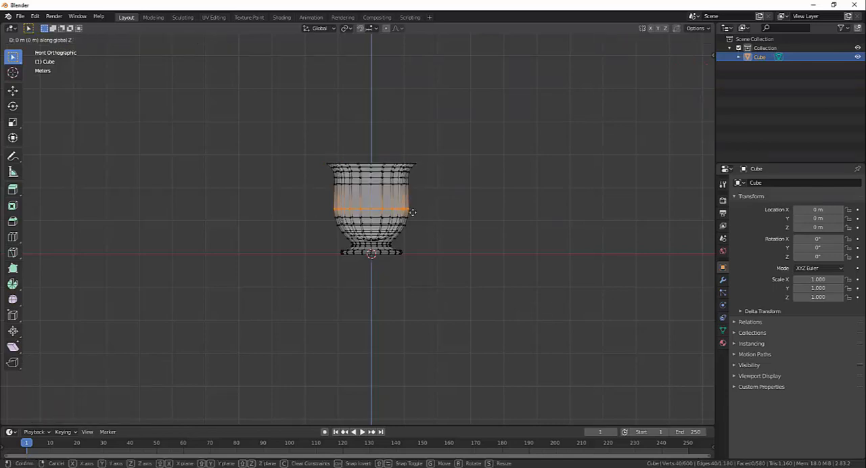
key("z")
left_click(412, 204)
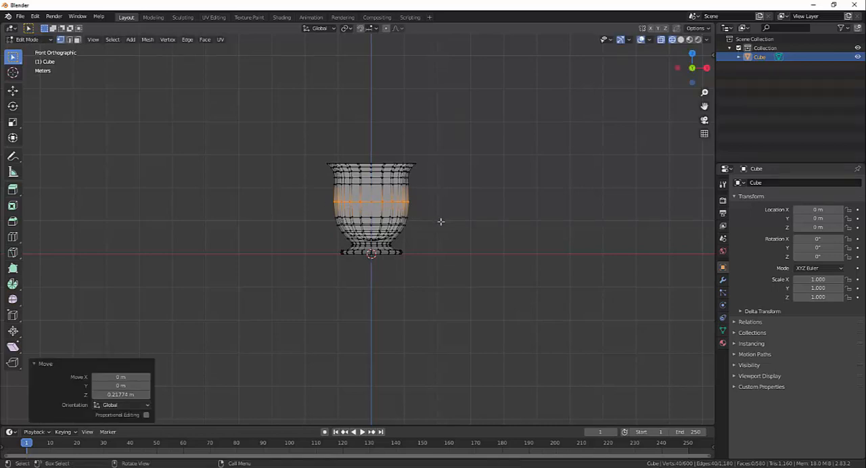
key("s")
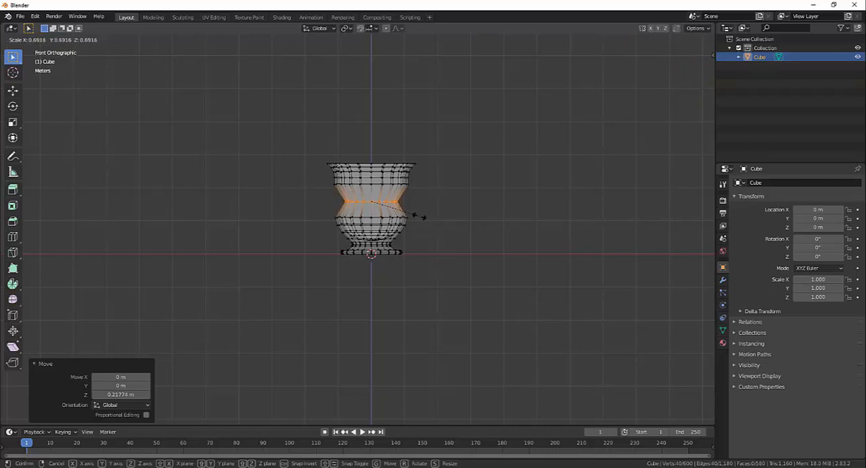
left_click(422, 217)
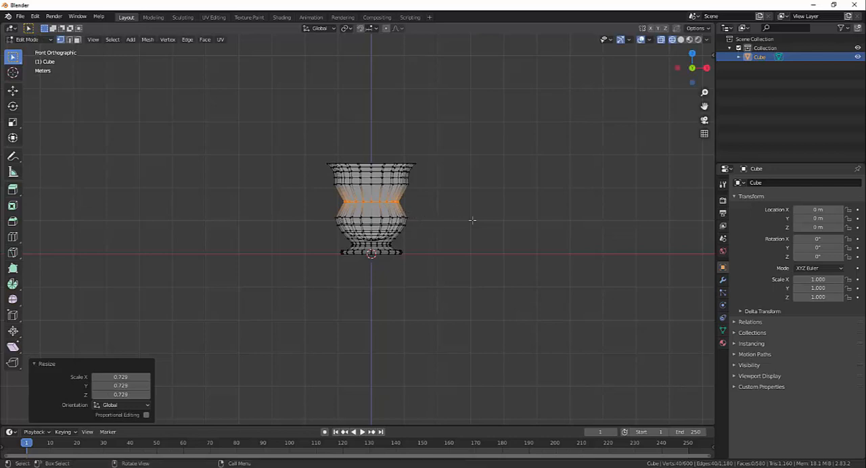
- Select the vertex ring directly above the narrow waist and scale it to about 0.785
scroll(454, 210, "up", 4)
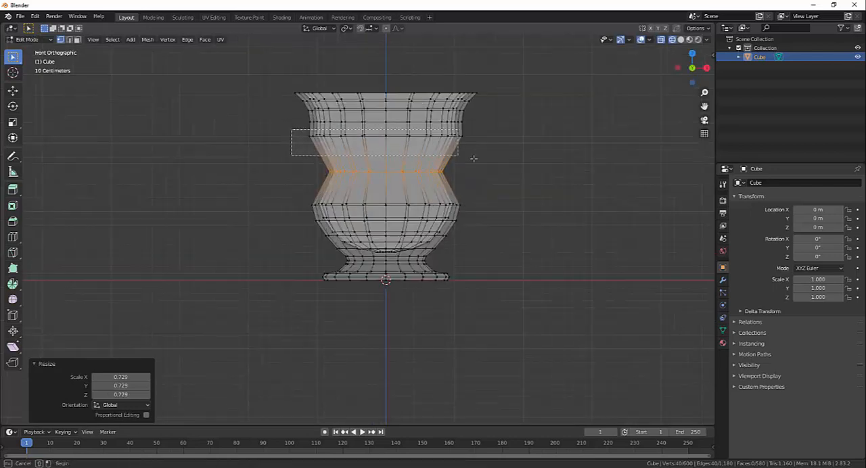
left_click(462, 136, "alt")
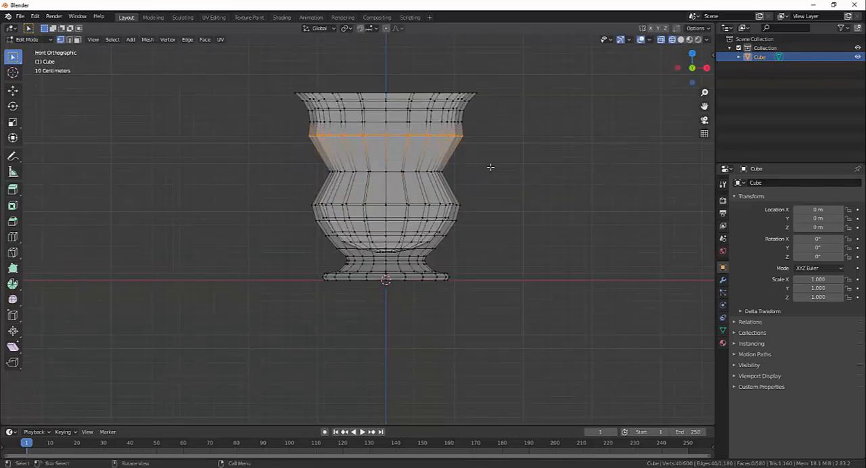
key("s")
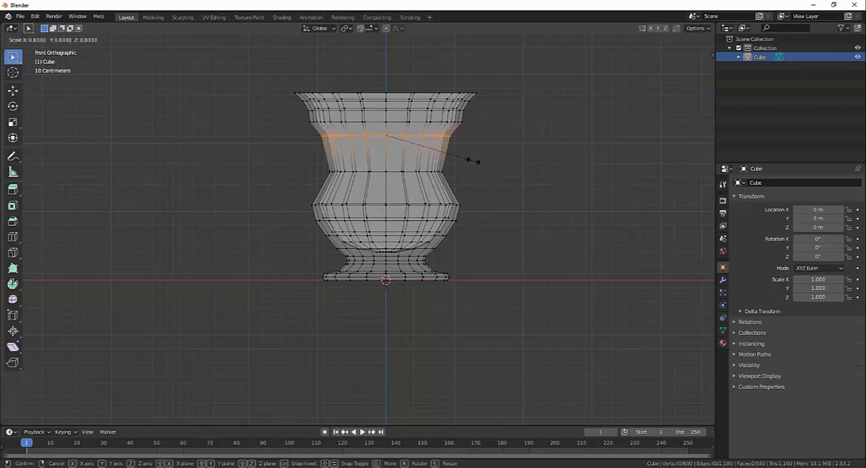
left_click(469, 159)
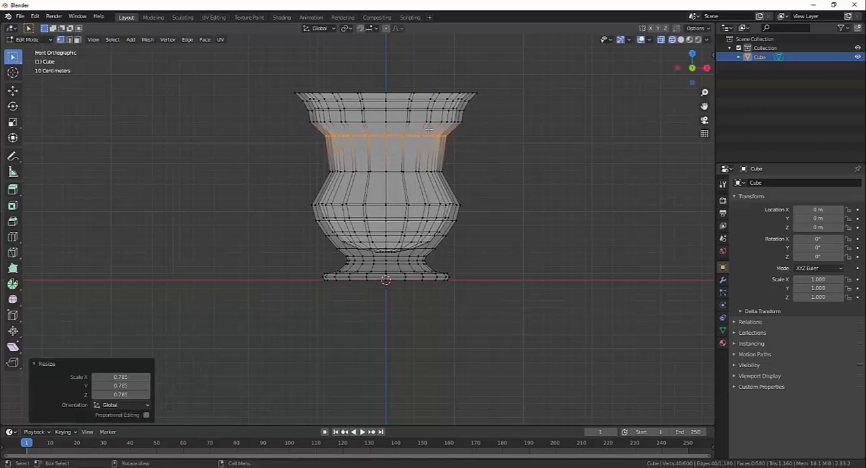
- Select the vertex ring in the neck just below the flared rim and scale it to about 0.90
left_click_drag(294, 103, 477, 117)
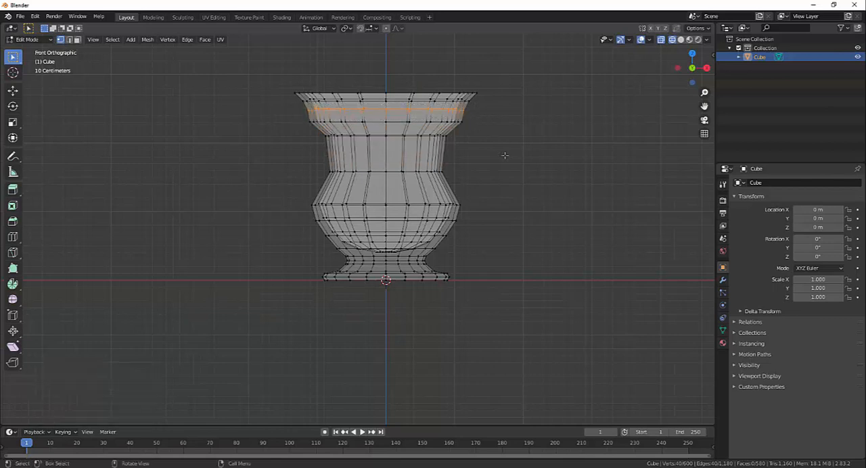
key("s")
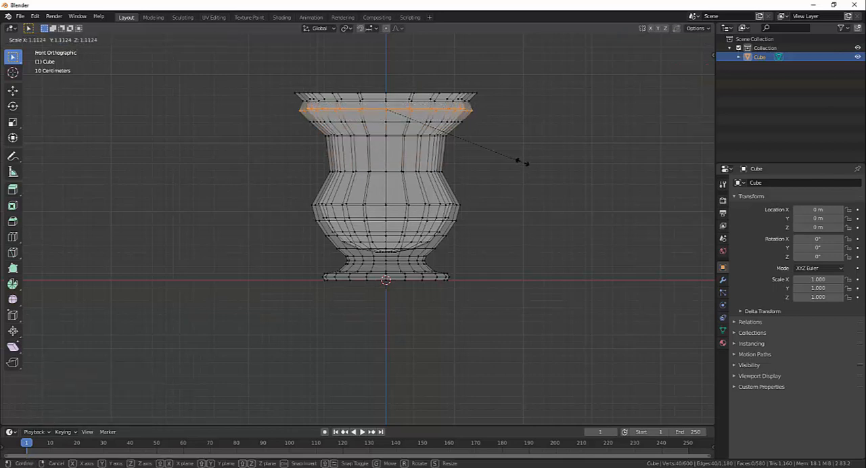
left_click(485, 145)
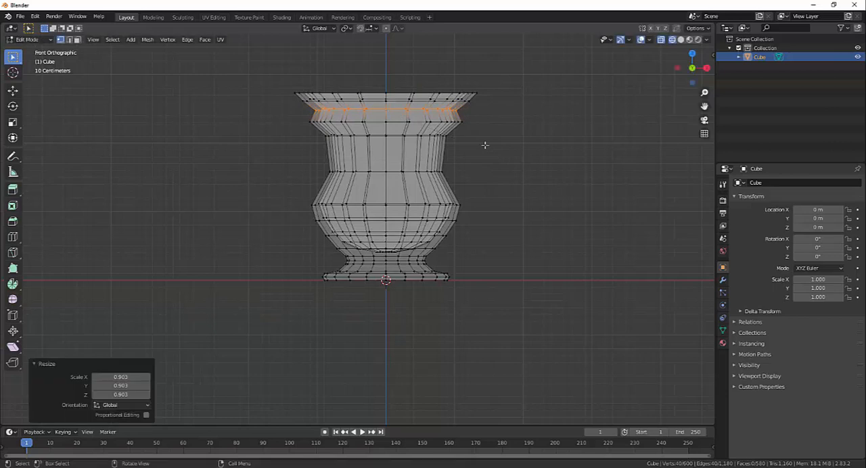
- Select the topmost rim vertices and move them up about 0.47 m along Z
left_click_drag(259, 44, 501, 96)
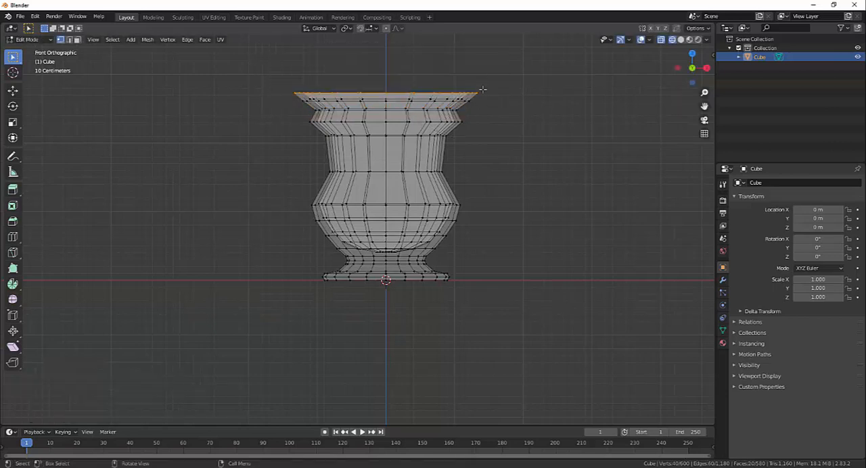
key("e")
key("z")
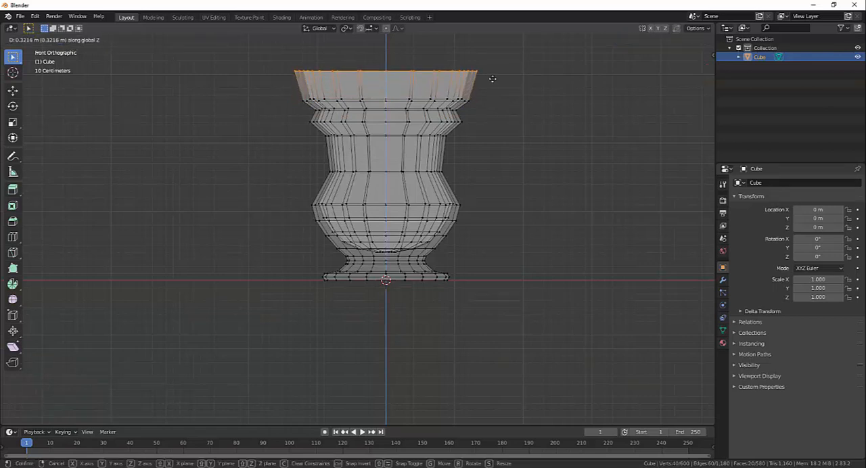
left_click(491, 69)
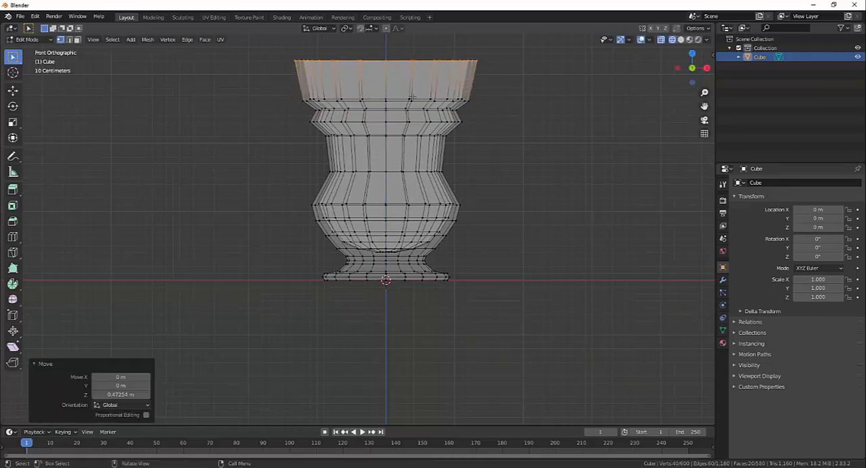
- Add a horizontal loop cut to the outer wall of the tall section below the rim, with a slide factor of about -0.097
middle_click_drag(528, 131, 502, 166)
scroll(499, 185, "up", 2)
middle_click_drag(489, 199, 530, 201, "shift")
middle_click_drag(401, 179, 381, 174)
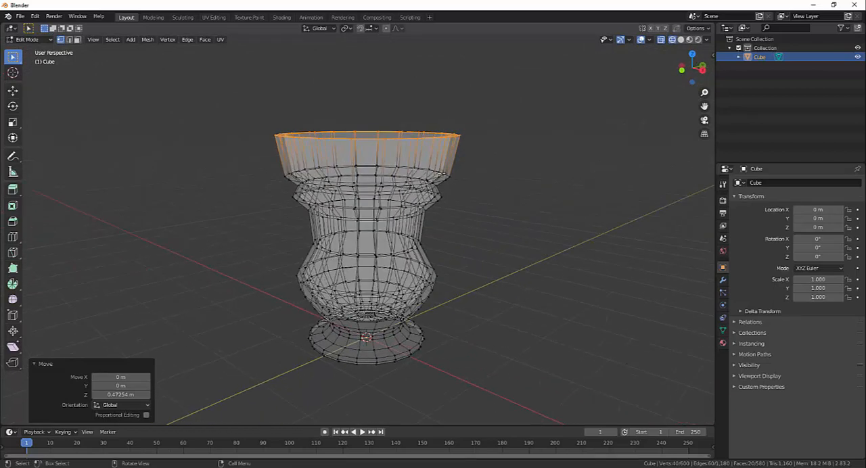
middle_click_drag(443, 173, 430, 172)
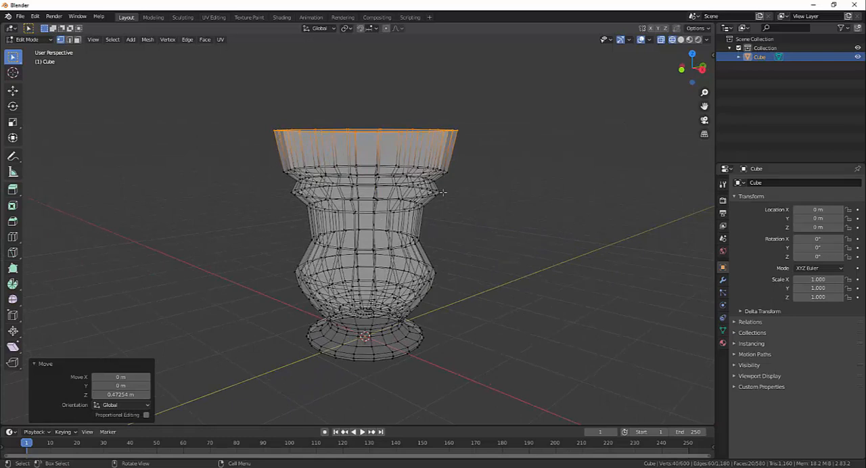
key("ctrl+r")
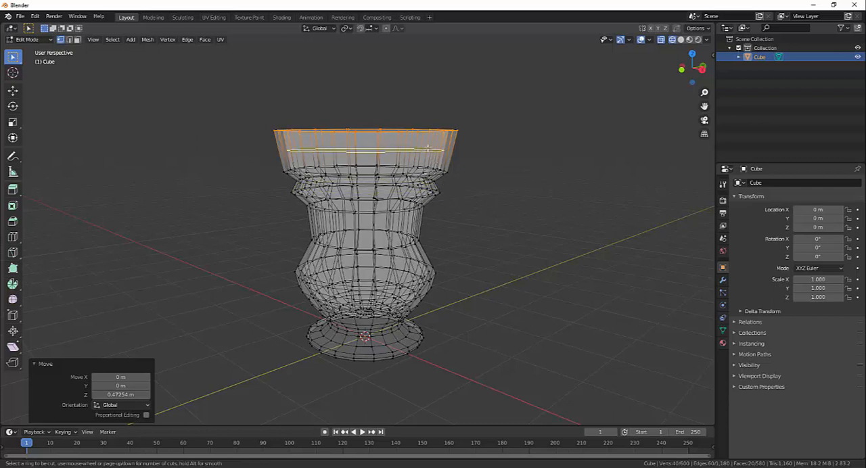
left_click(464, 153)
left_click(486, 156)
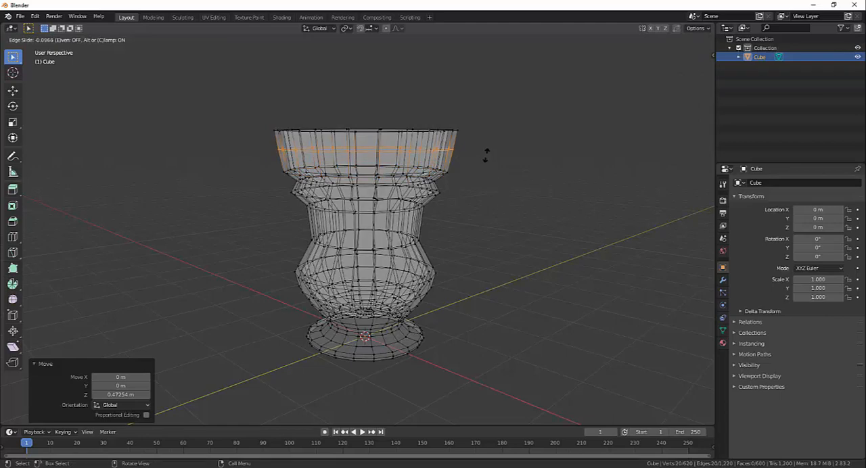
- Add a second horizontal loop cut to the upper wall close to the first one, with a slide factor of about -0.655
middle_click_drag(495, 195, 429, 163)
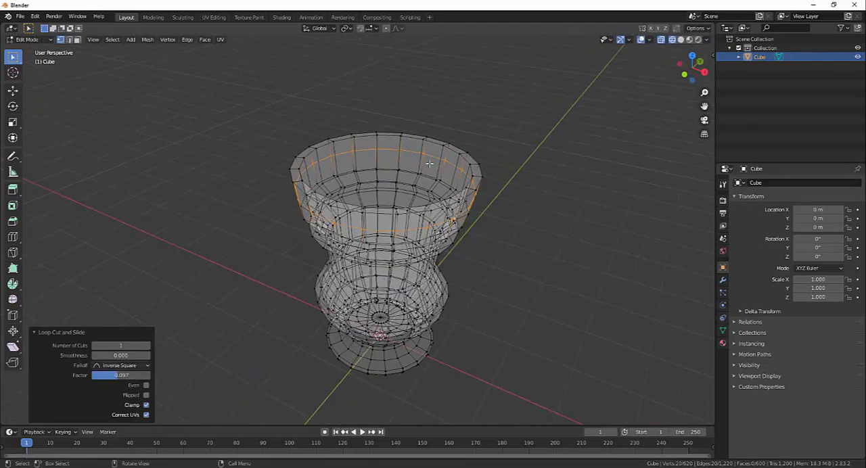
key("ctrl")
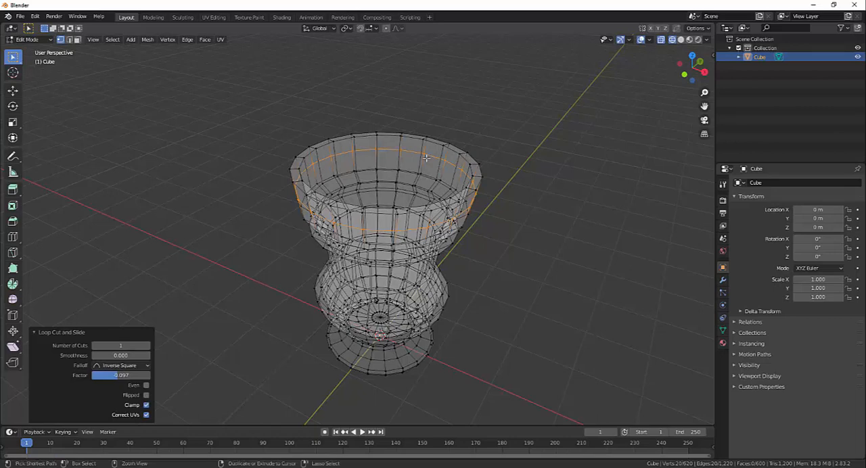
key("ctrl+r")
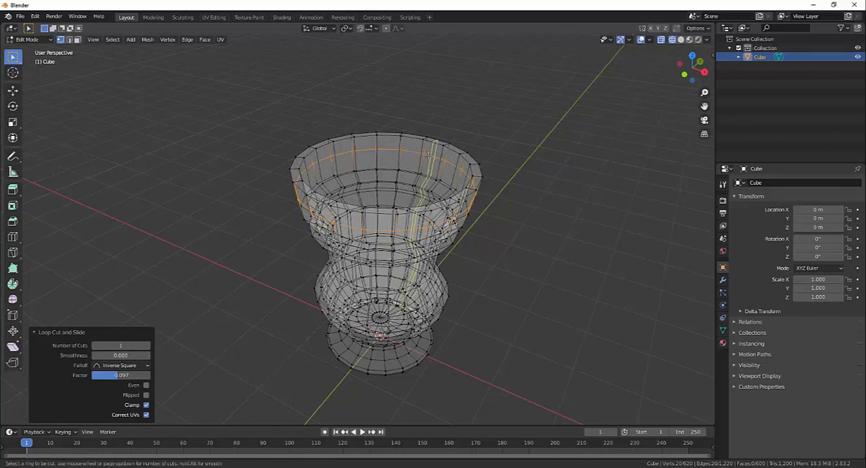
left_click(428, 156)
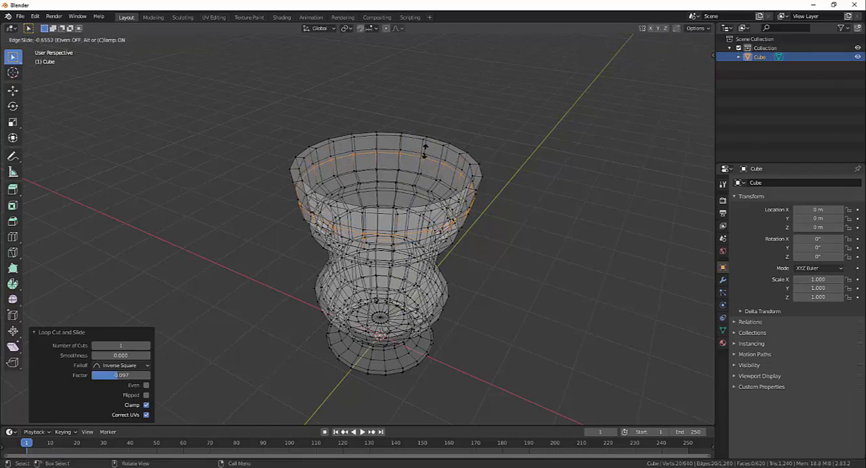
left_click(425, 151)
- In front view, select the lower of the two new loops and raise it along Z to the height of the upper one
middle_click_drag(494, 197, 465, 216)
scroll(465, 216, "up", 2)
middle_click_drag(339, 166, 391, 192)
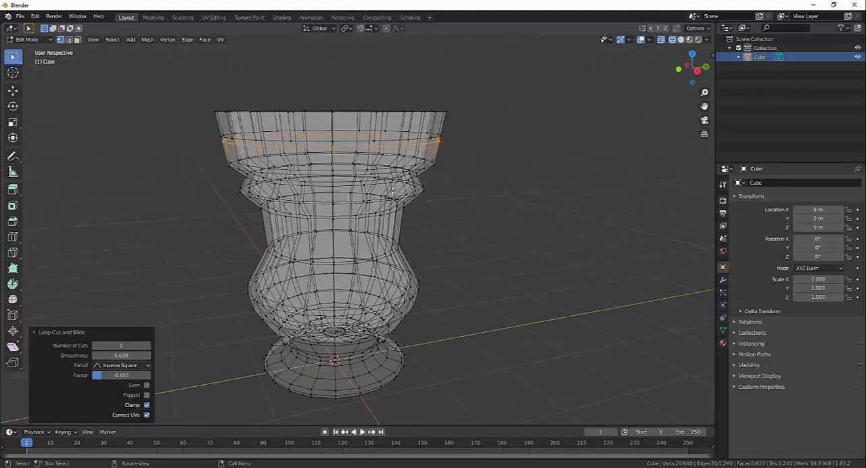
middle_click_drag(361, 148, 443, 162)
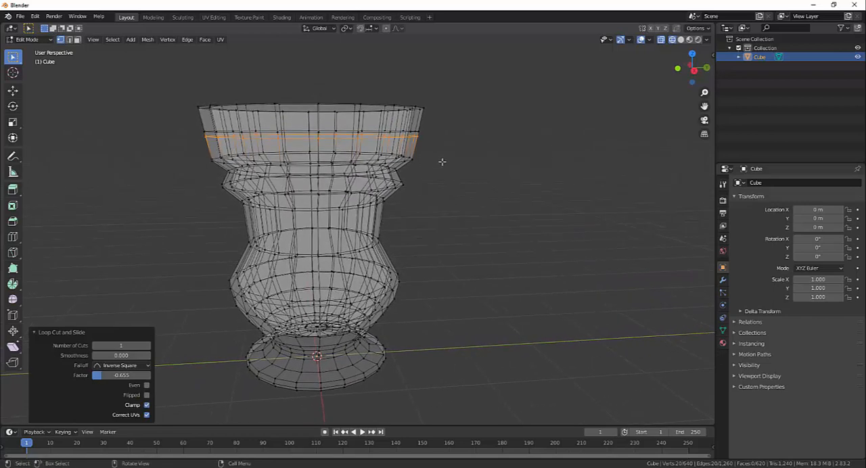
key("KP_1")
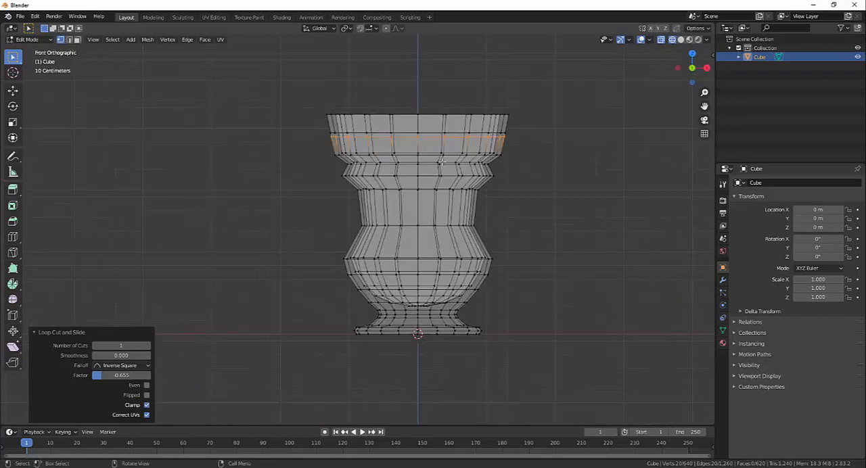
left_click(319, 130)
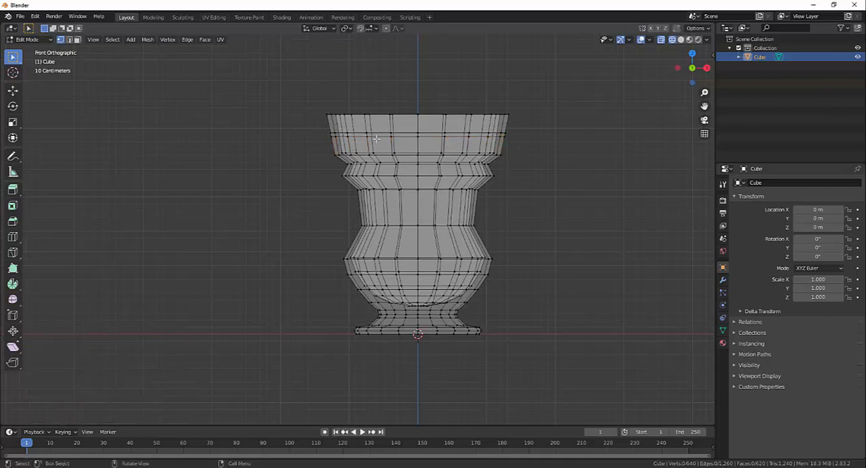
left_click(335, 139, "alt")
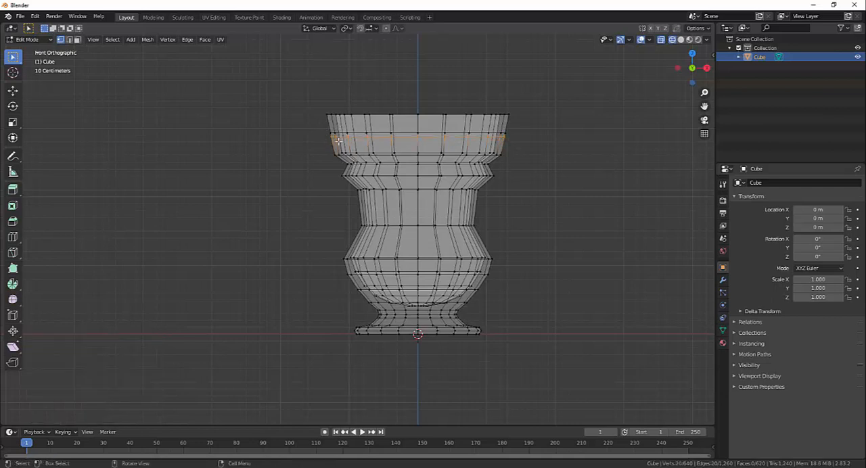
key("g")
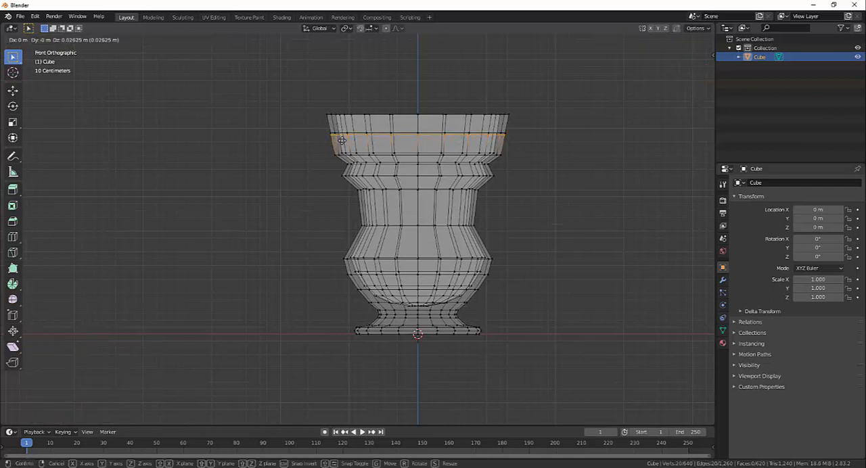
key("z")
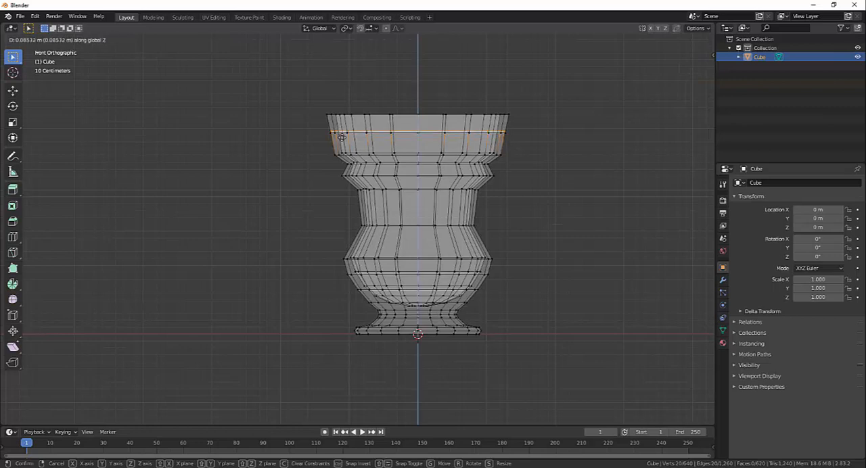
left_click(338, 135)
left_click_drag(316, 124, 521, 142)
key("s")
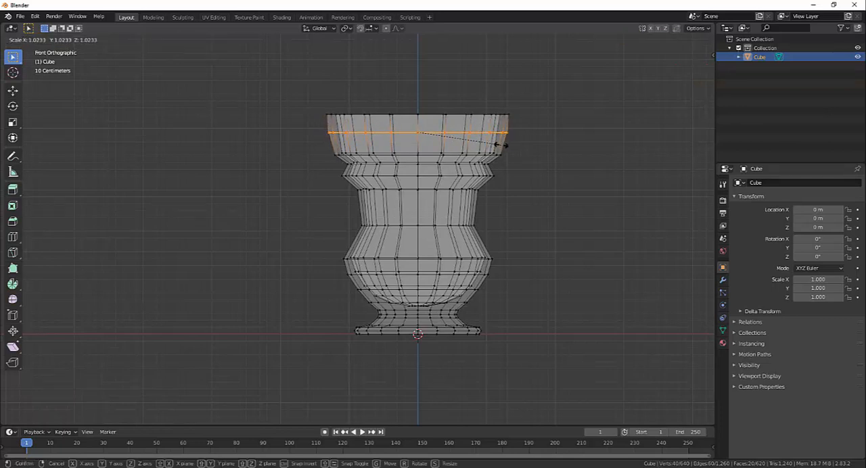
left_click(522, 159)
- Add a horizontal loop cut around the inner wall below the rim, with a slide factor of about 0.258
middle_click_drag(522, 158, 558, 216)
scroll(497, 209, "up", 2)
scroll(547, 214, "up", 1)
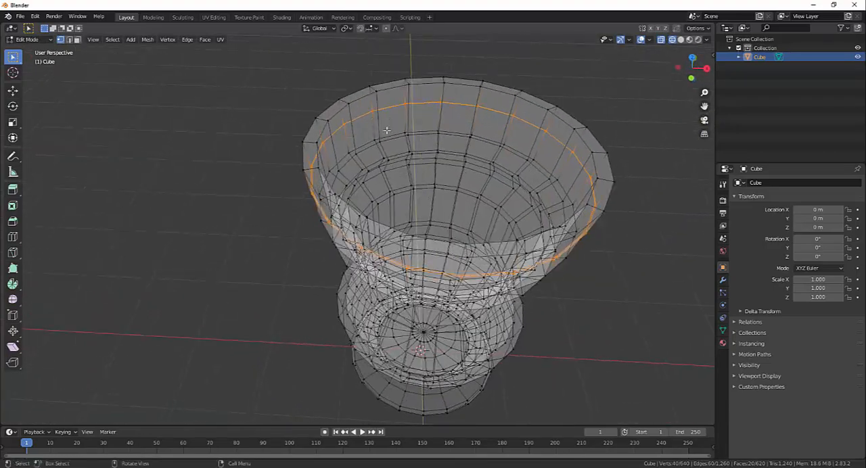
mouse_move(387, 130)
middle_mouse_down()
mouse_move(394, 139)
mouse_move(341, 140)
mouse_move(388, 142)
middle_mouse_up()
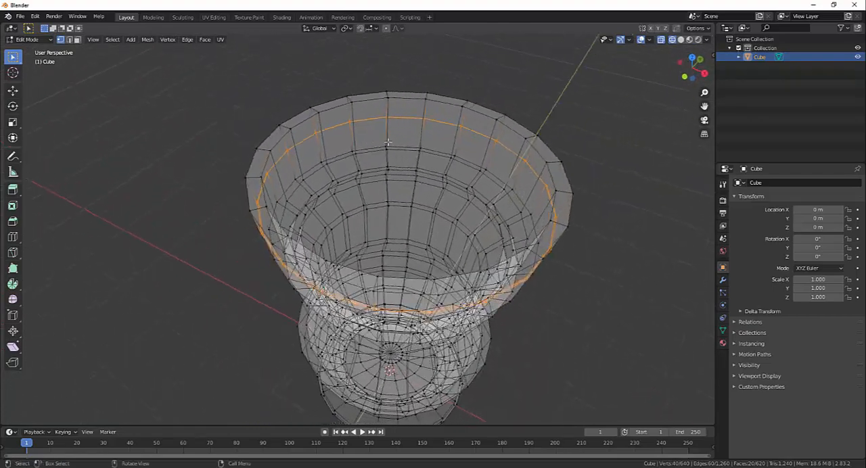
key("ctrl")
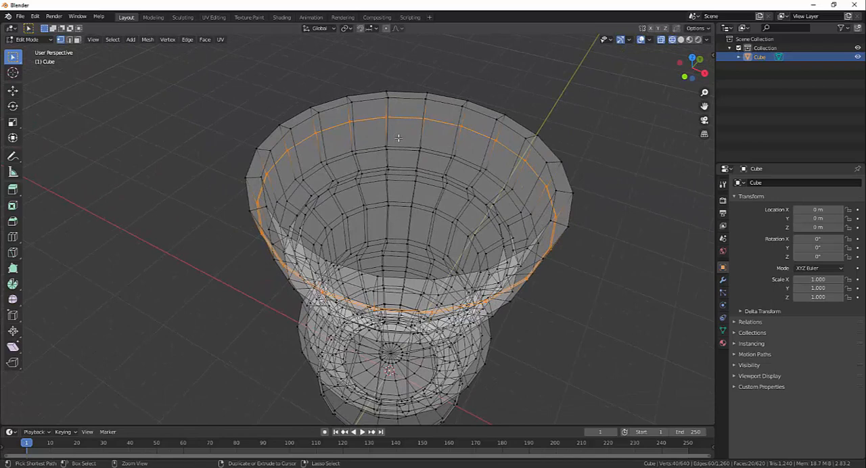
key("ctrl+r")
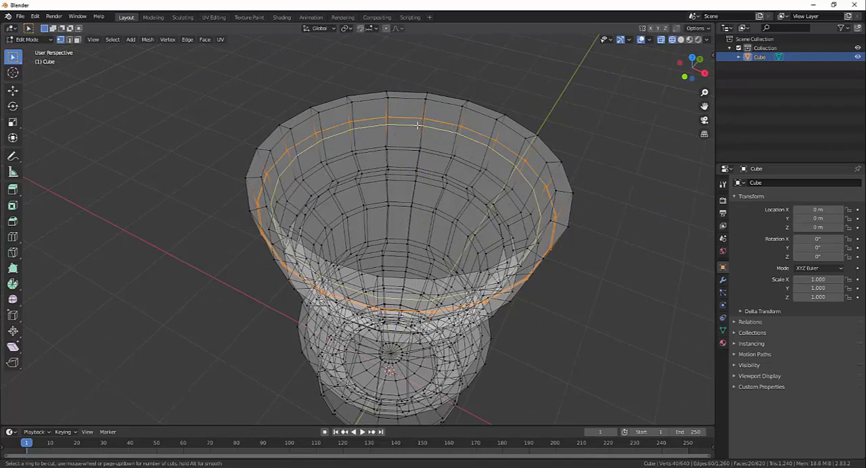
left_click(418, 125)
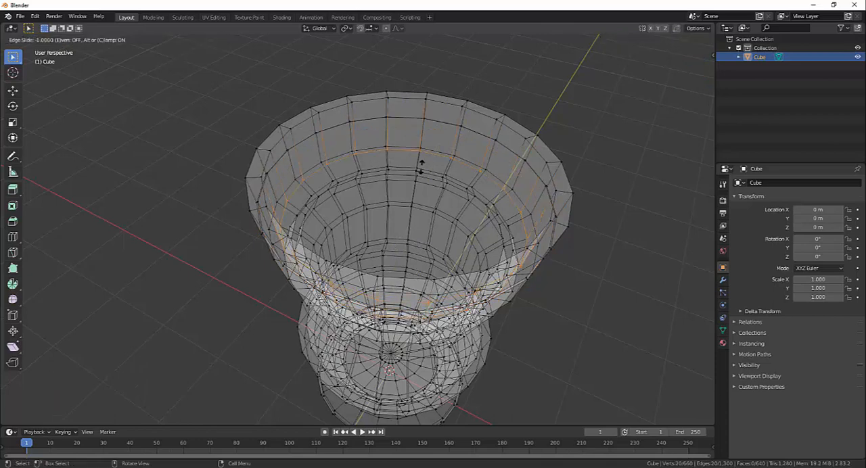
left_click(425, 122)
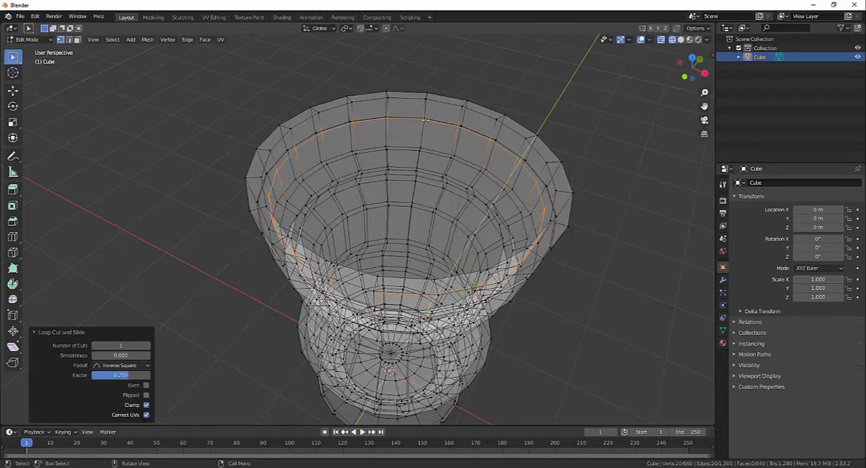
- In front view, lower the new inner-wall loop along Z by about 0.06 m to the height of the outer loops
middle_click_drag(424, 122, 380, 155)
middle_click_drag(536, 150, 516, 151)
key("KP_1")
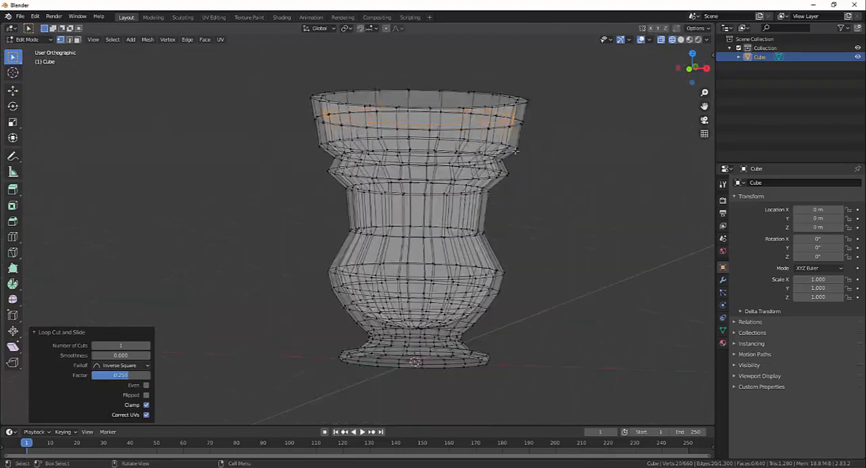
key("g")
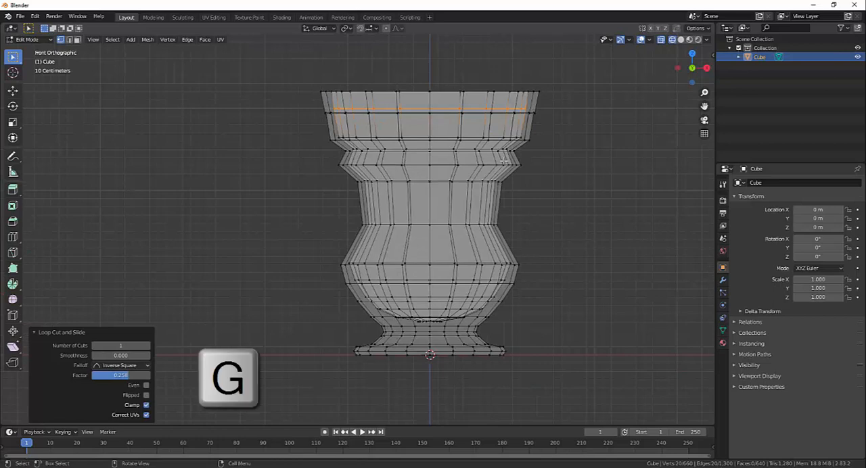
key("z")
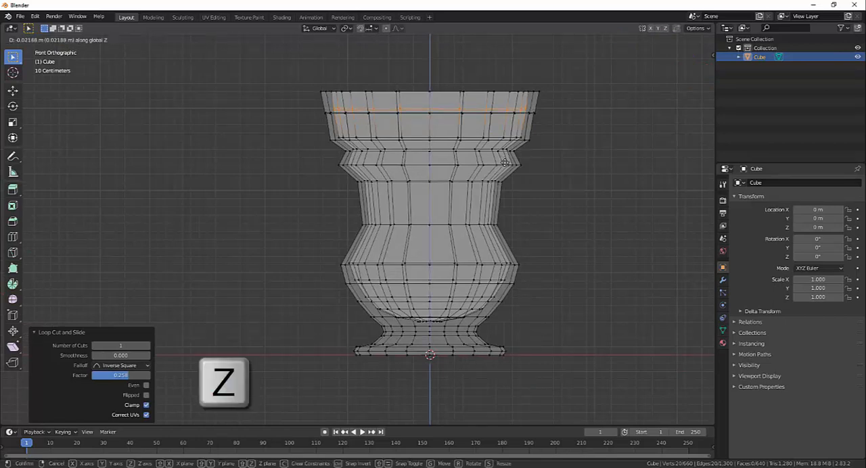
left_click(506, 164)
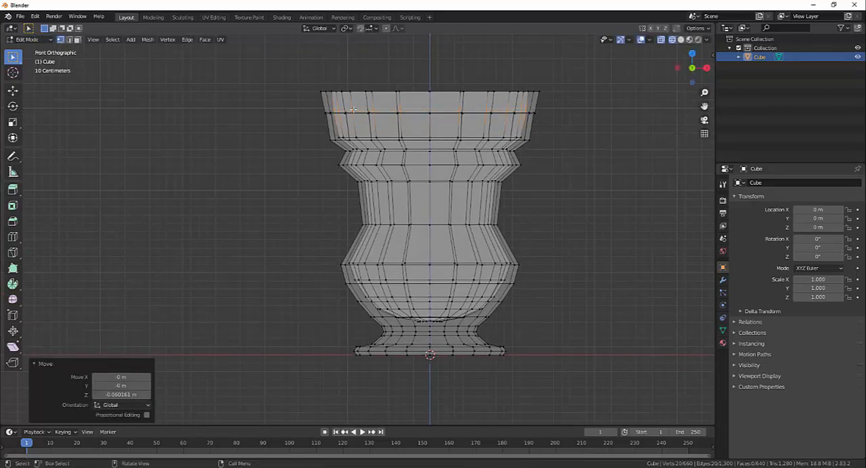
- Select all the aligned loops below the rim together and scale them outward by a factor of about 1.1
left_click_drag(313, 105, 553, 128)
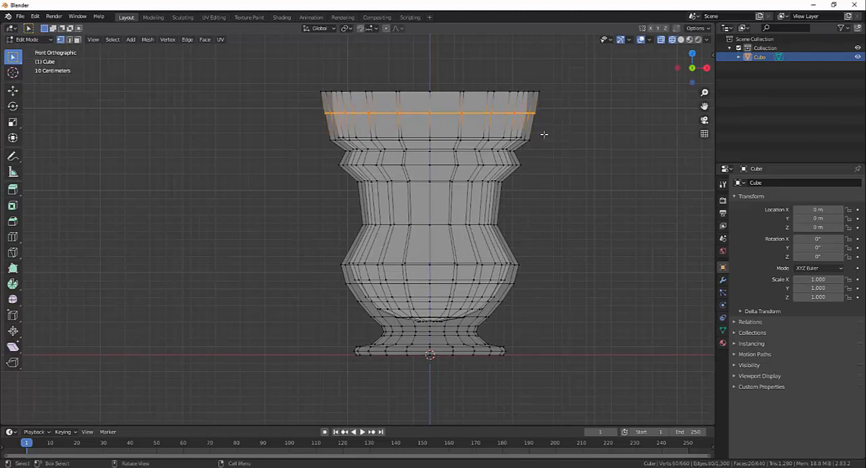
middle_click_drag(591, 134, 513, 161)
key("s")
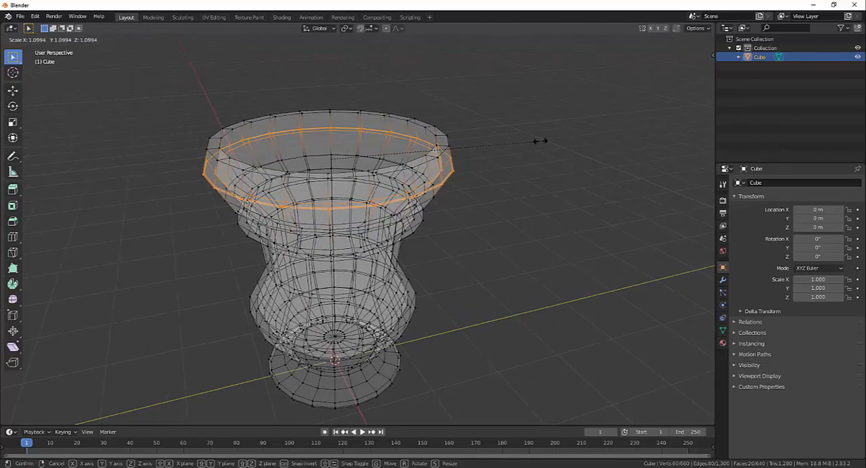
left_click(539, 141)
- Return to solid shading in Object Mode and examine the goblet's interior and outer silhouette from several angles
mouse_move(507, 187)
middle_mouse_down()
mouse_move(505, 208)
mouse_move(456, 193)
mouse_move(497, 186)
mouse_move(479, 202)
mouse_move(514, 174)
mouse_move(531, 173)
mouse_move(477, 188)
mouse_move(615, 210)
mouse_move(549, 132)
mouse_move(483, 167)
mouse_move(453, 136)
mouse_move(486, 207)
mouse_move(445, 205)
mouse_move(472, 199)
mouse_move(485, 207)
mouse_move(456, 162)
mouse_move(507, 243)
mouse_move(447, 247)
middle_mouse_up()
key("shift+z")
scroll(473, 203, "up", 2)
key("Tab")
scroll(535, 188, "down", 4)
mouse_move(480, 252)
middle_mouse_down()
mouse_move(449, 250)
mouse_move(470, 238)
mouse_move(473, 260)
middle_mouse_up()
left_click(473, 260)
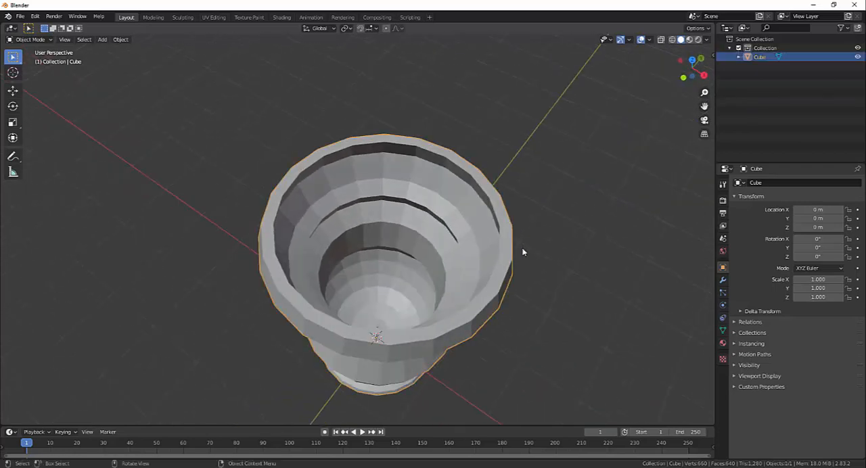
middle_click_drag(522, 250, 492, 218)
scroll(492, 217, "down", 2)
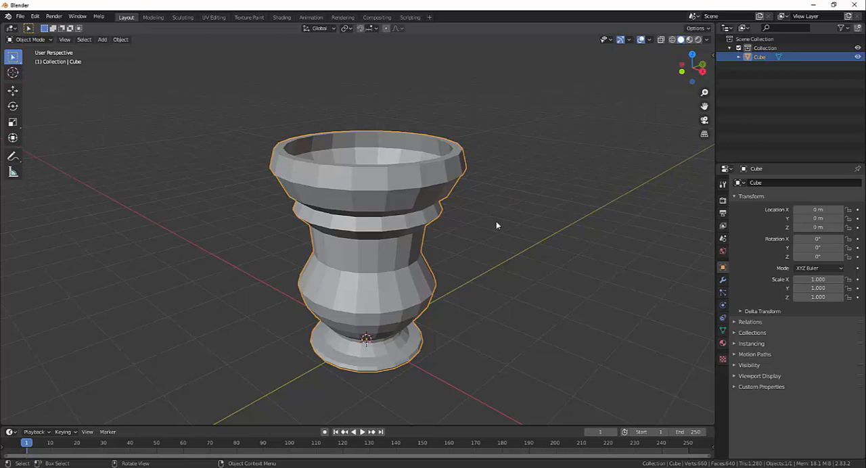
middle_click_drag(477, 132, 398, 292)
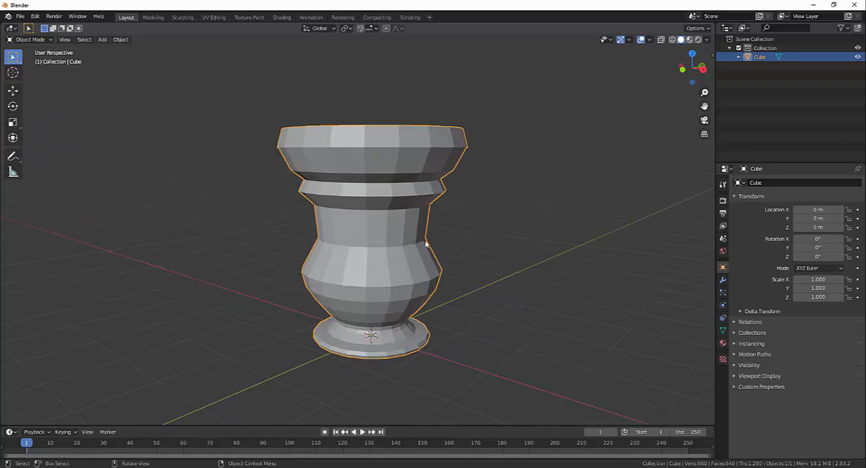
middle_click_drag(467, 271, 499, 276)
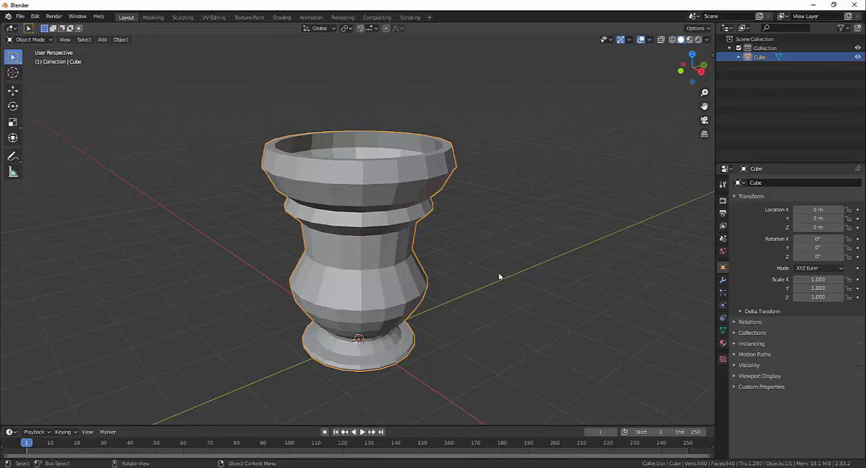
mouse_move(499, 273)
middle_mouse_down()
mouse_move(497, 267)
mouse_move(500, 284)
middle_mouse_up()
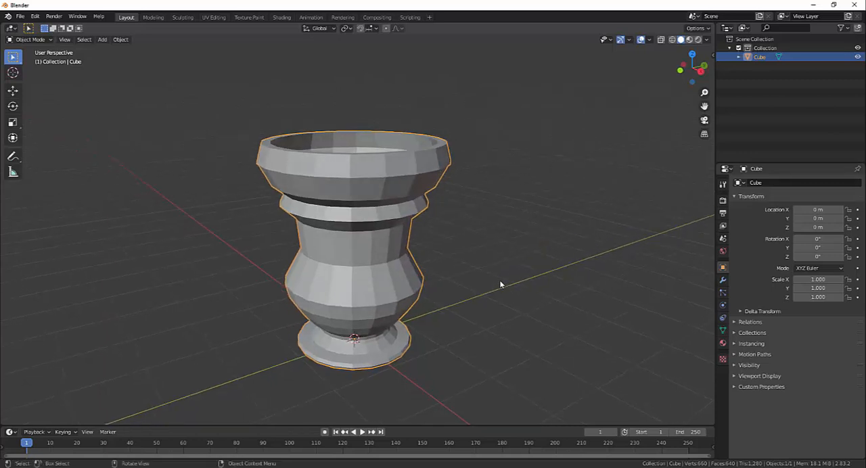
middle_click_drag(537, 270, 627, 207)
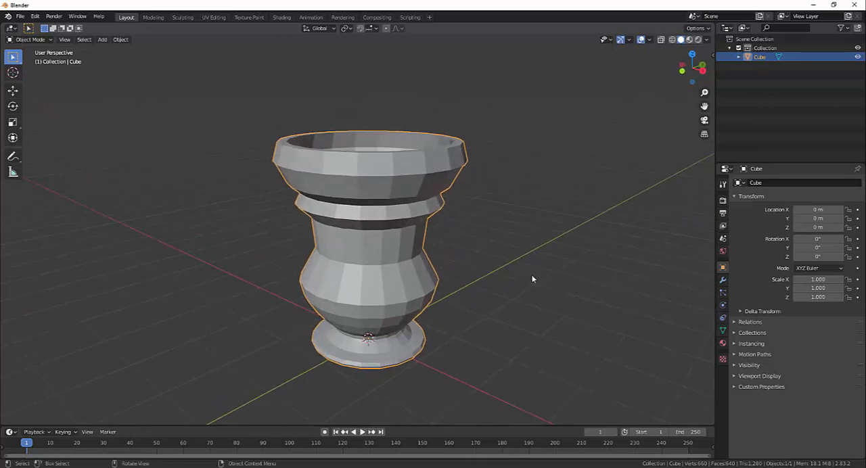
middle_click_drag(505, 238, 476, 237)
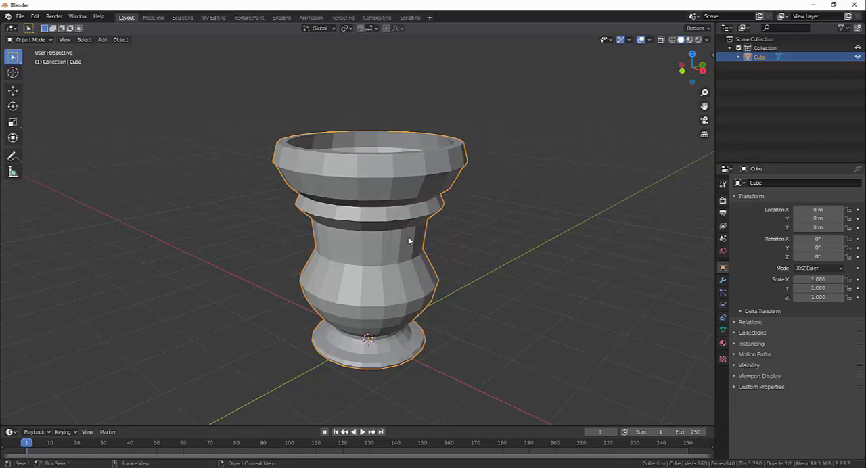
- Box-select the goblet's visible vertices in Edit Mode with solid shading, and return to Object Mode
key("Tab")
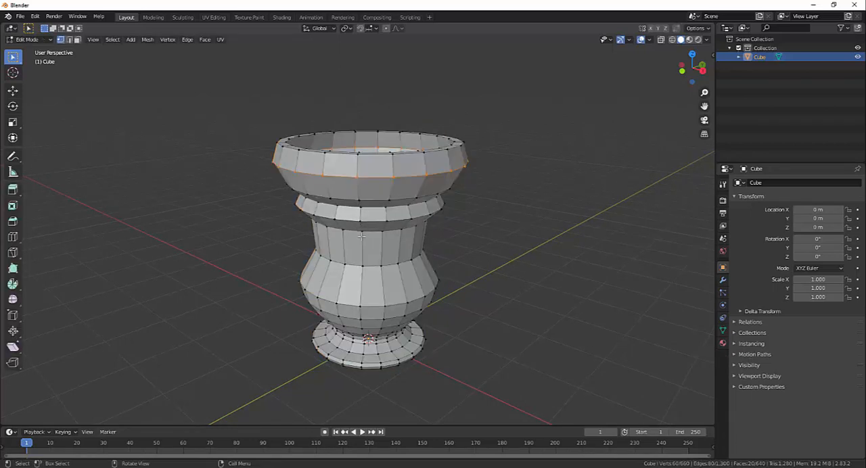
left_click_drag(212, 73, 565, 402)
middle_click_drag(404, 230, 341, 197)
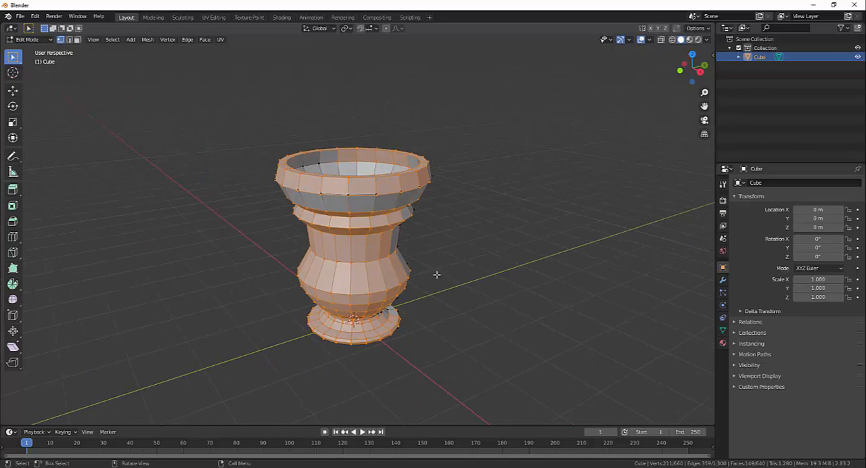
key("Tab")
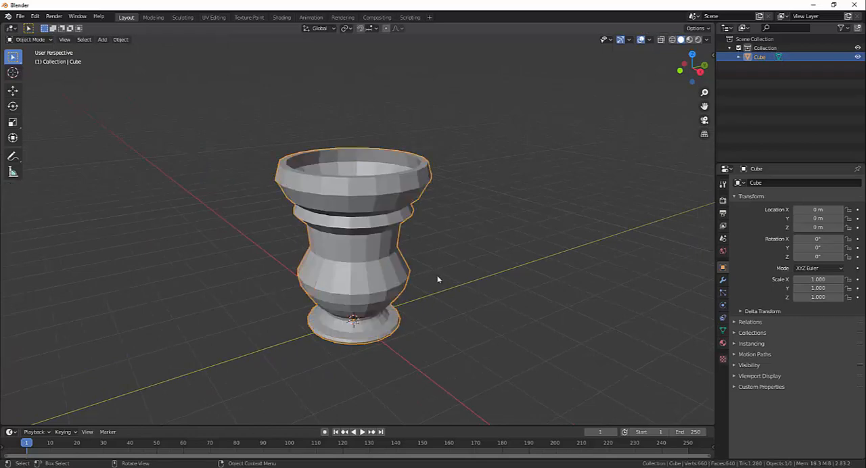
middle_click_drag(348, 136, 557, 241)
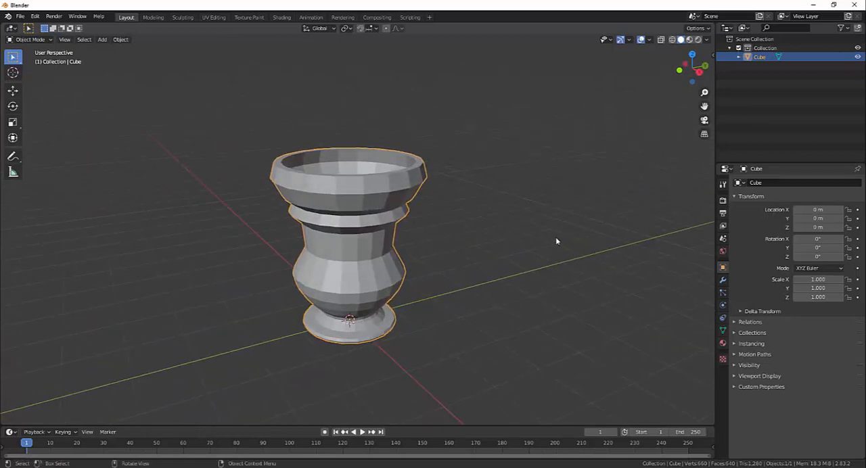
- Look up the Subdivision Surface modifier and the Shade Smooth option for the goblet without applying either
left_click(723, 280)
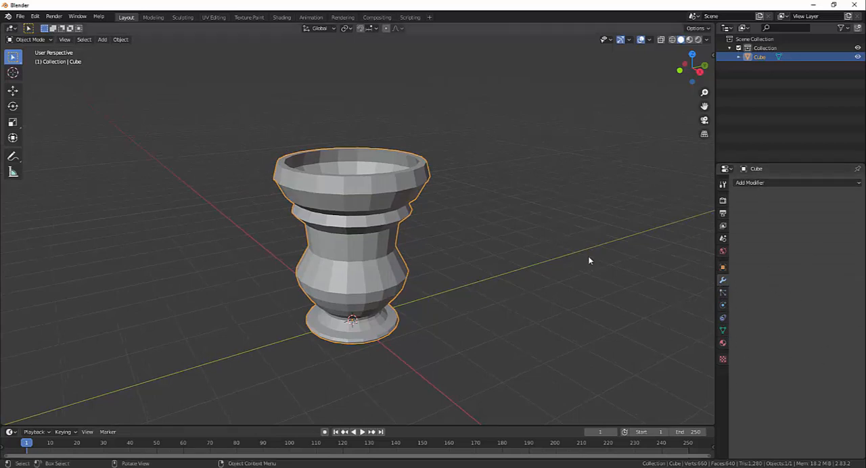
left_click(858, 187)
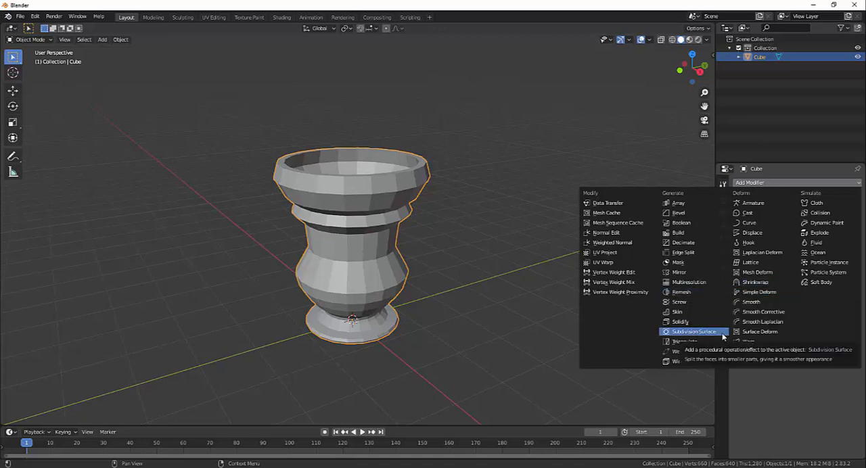
middle_click_drag(471, 168, 459, 184)
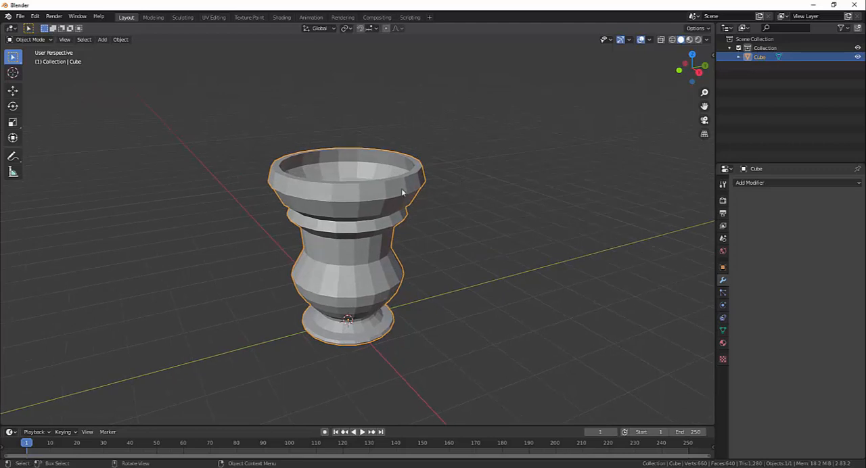
middle_click_drag(402, 193, 461, 217)
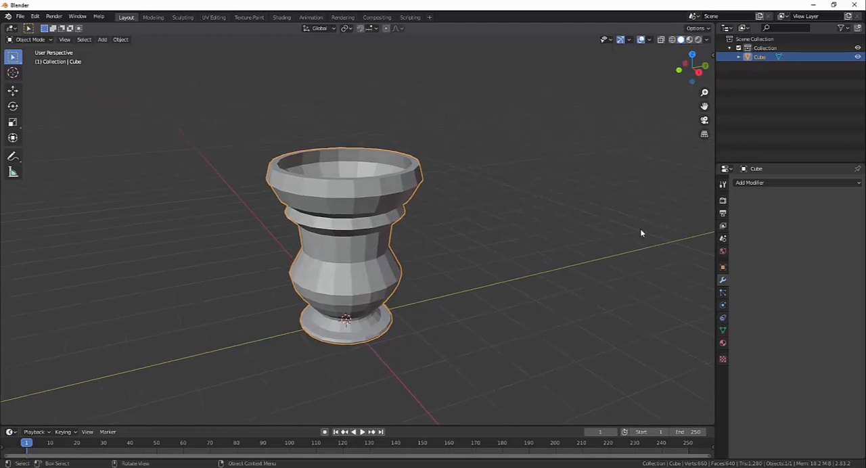
right_click(410, 189)
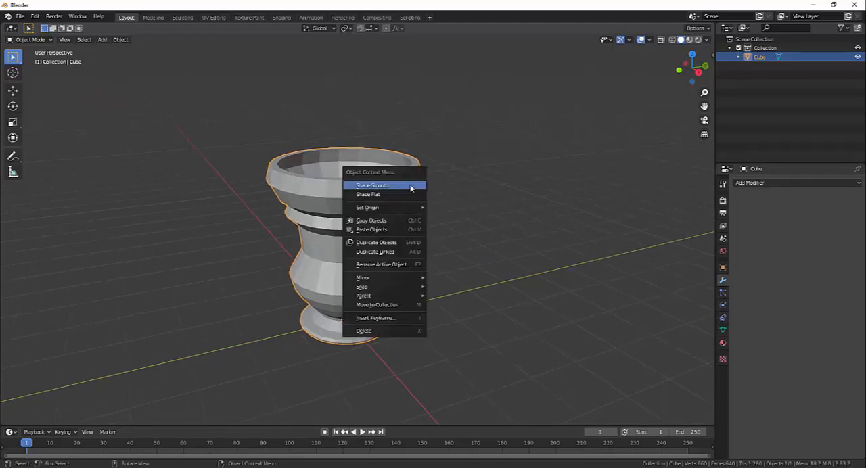
middle_click_drag(491, 235, 486, 234)
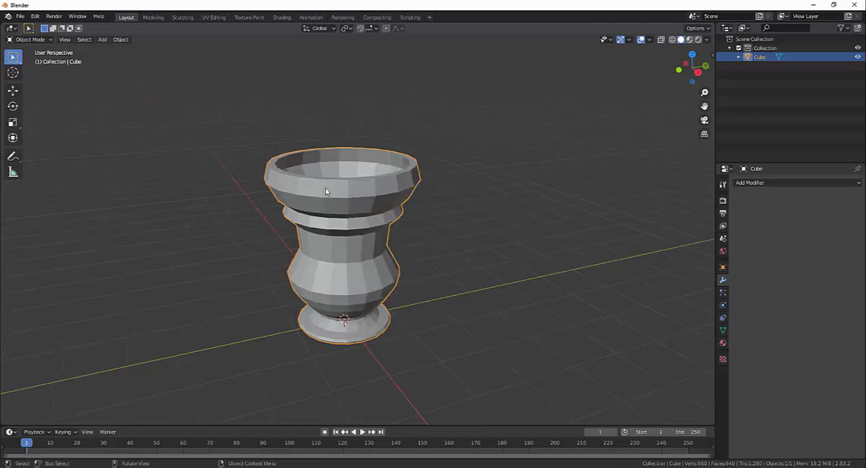
mouse_move(339, 203)
middle_mouse_down()
mouse_move(421, 233)
mouse_move(335, 206)
middle_mouse_up()
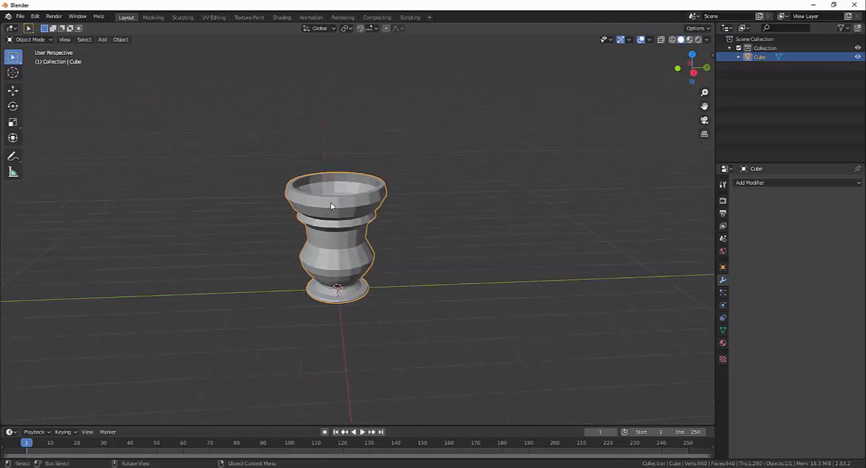
- In Edit Mode with wireframe shading, select the goblet's entire mesh and subdivide it with one cut
key("Tab")
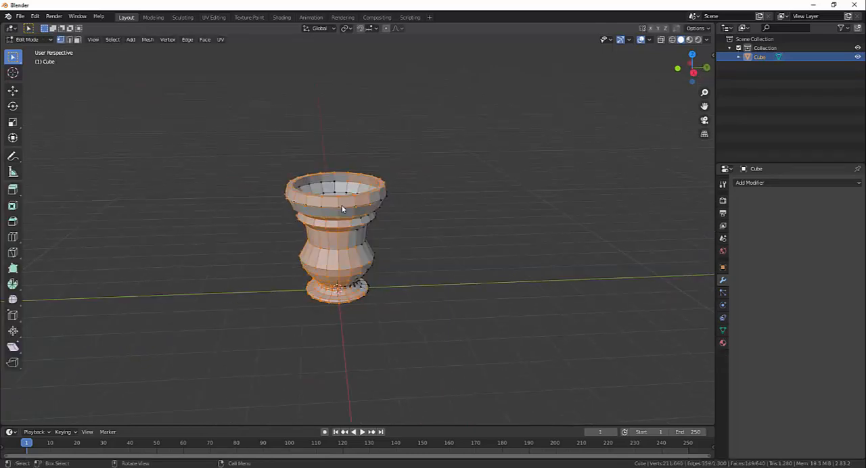
mouse_move(415, 237)
middle_mouse_down()
mouse_move(397, 221)
mouse_move(412, 225)
middle_mouse_up()
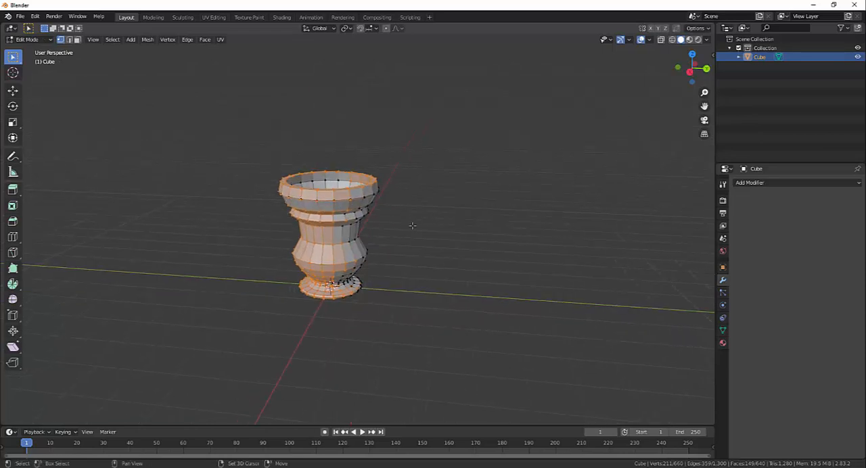
key("shift+z")
left_click_drag(213, 115, 494, 396)
middle_click_drag(493, 396, 432, 298)
scroll(447, 315, "up", 2)
scroll(424, 300, "up", 1)
right_click(385, 187)
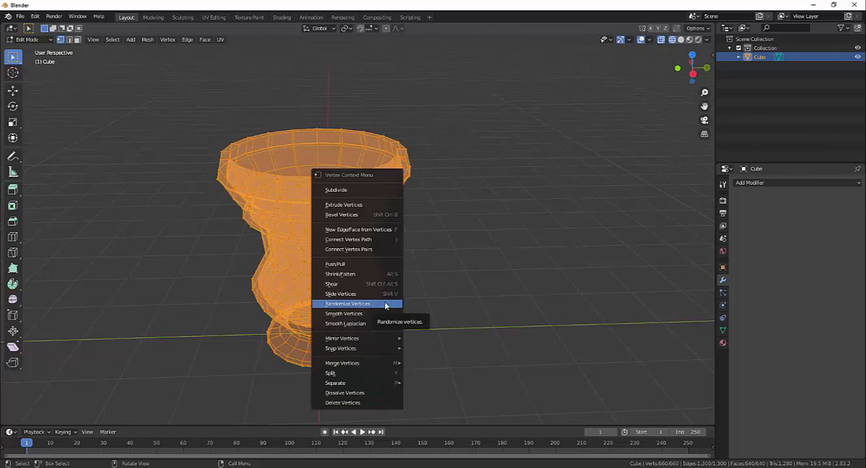
left_click(349, 191)
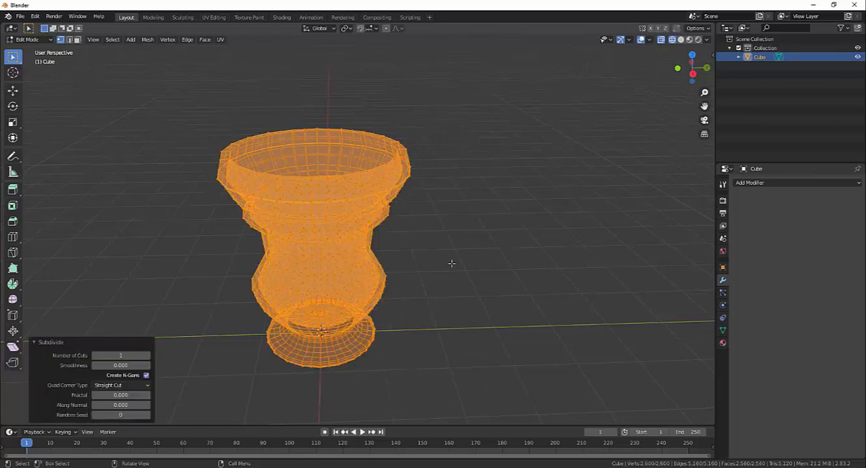
- Return to solid shading and set the subdivision's Smoothness to 0.380
middle_click_drag(451, 263, 444, 268)
key("shift+z")
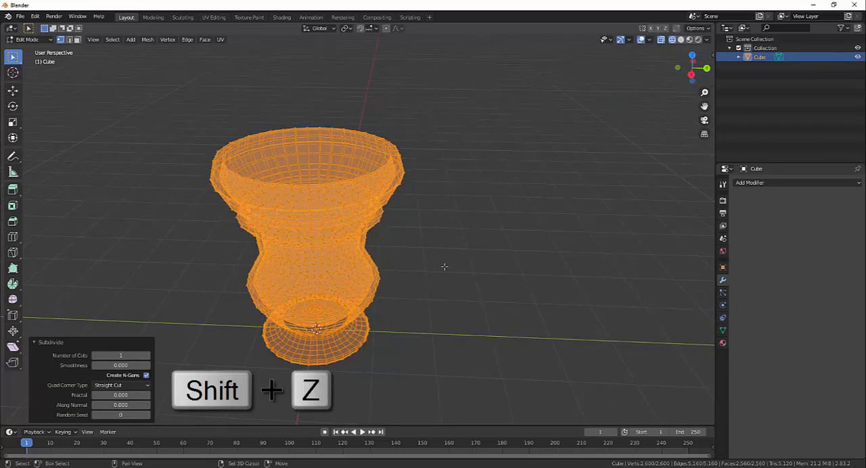
middle_click_drag(405, 302, 453, 302)
scroll(449, 299, "up", 1)
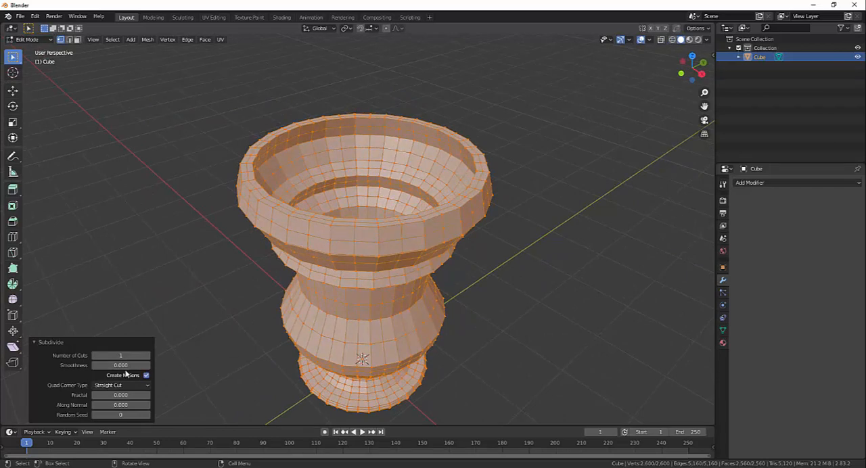
left_click_drag(119, 366, 175, 365)
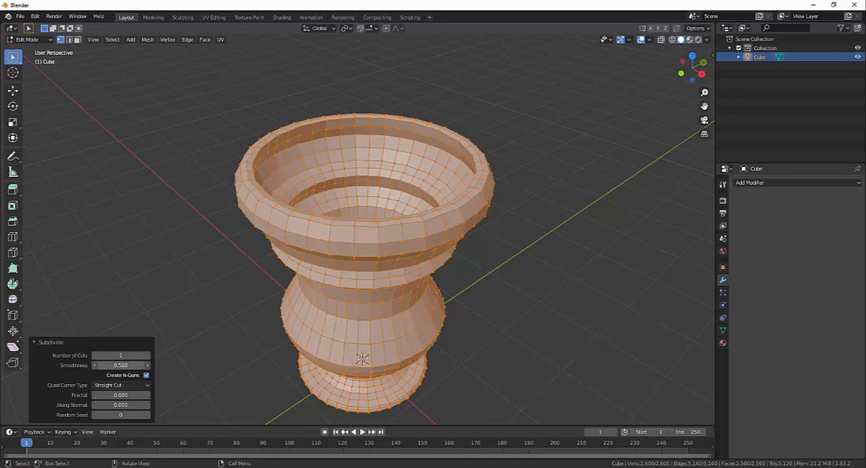
mouse_move(121, 366)
left_mouse_down()
mouse_move(161, 366)
mouse_move(109, 366)
left_mouse_up()
- Set the subdivision's Quad Corner Type to Inner Vert
left_click(146, 386)
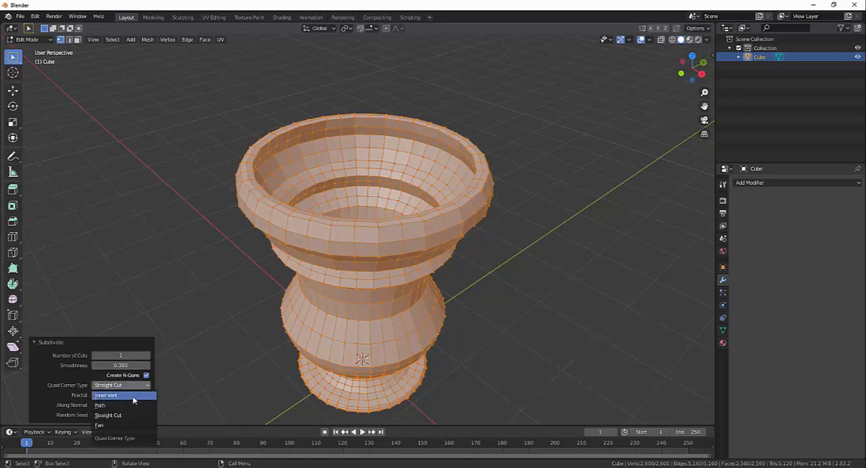
left_click(133, 397)
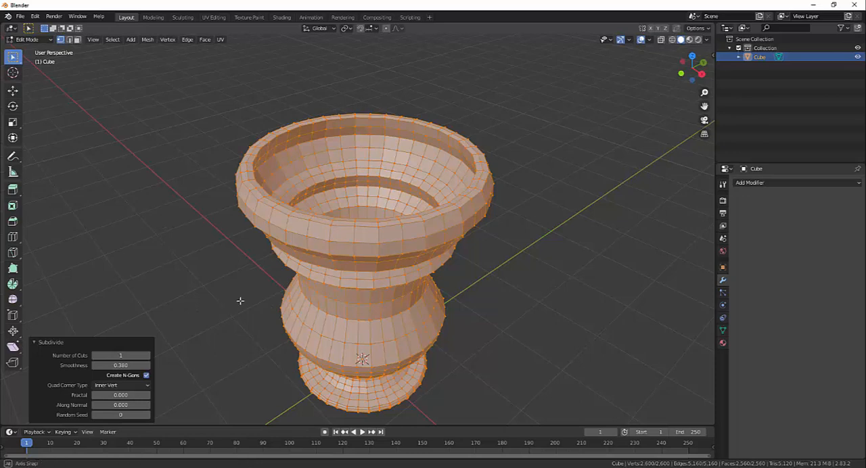
middle_click_drag(242, 300, 235, 298)
key("ctrl")
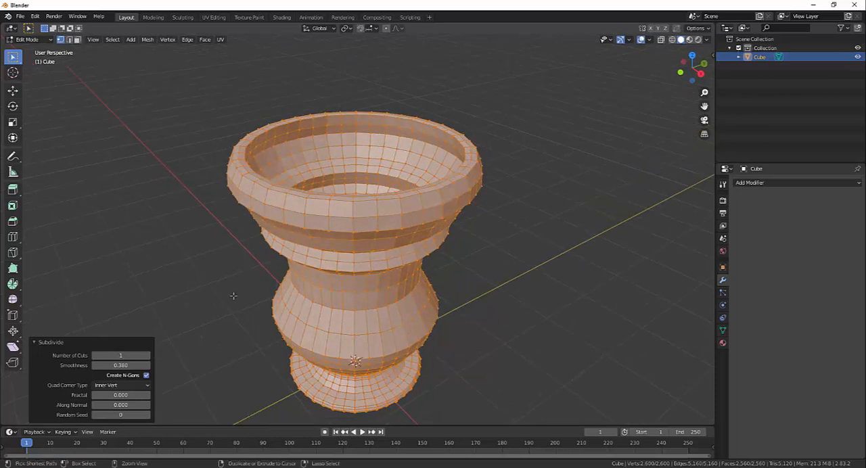
- Undo the goblet's mesh subdivision, return to Object Mode and select the whole goblet
key("ctrl+z")
middle_click_drag(245, 316, 418, 271)
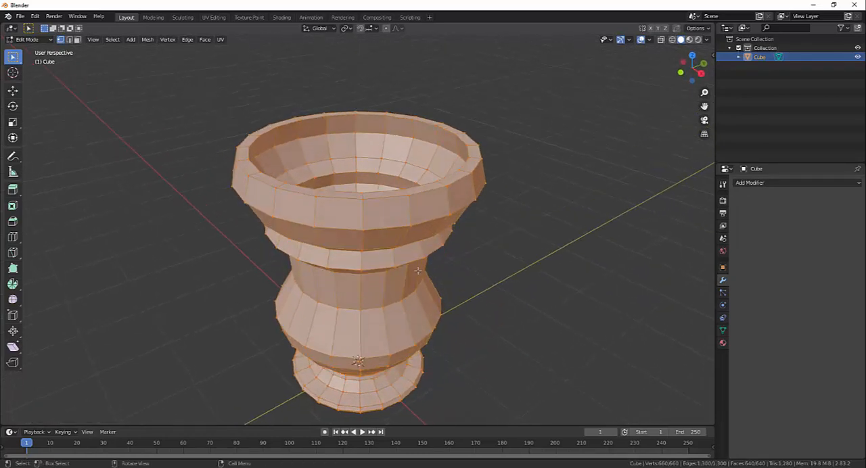
scroll(448, 259, "up", 2)
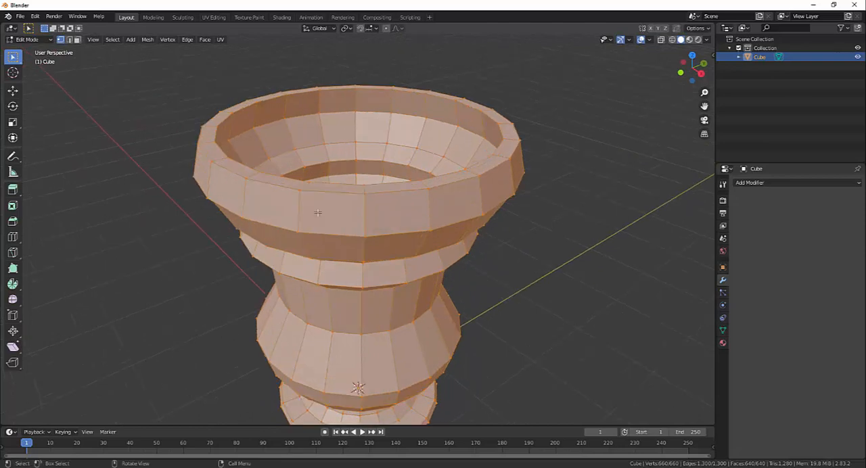
key("Tab")
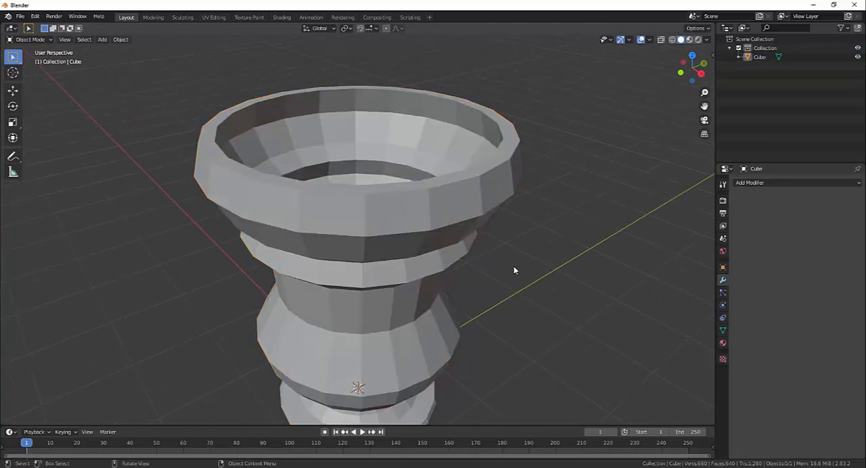
key("a")
scroll(521, 237, "down", 5)
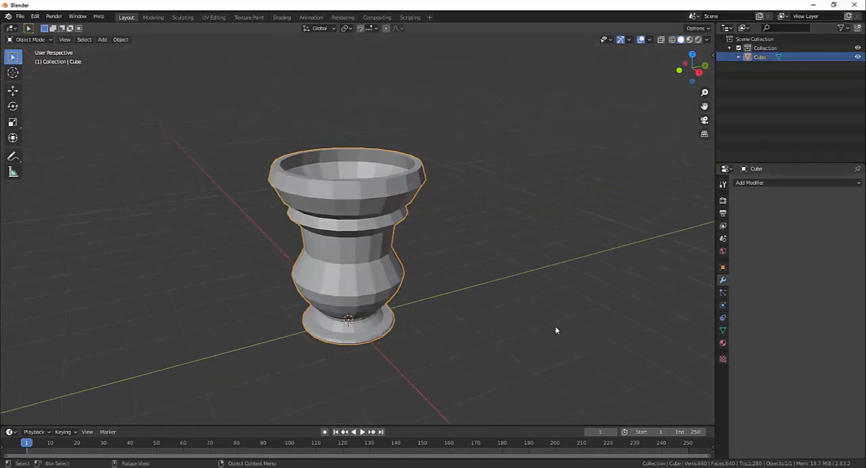
- Add a Subdivision Surface modifier to the goblet
middle_click_drag(555, 330, 496, 256)
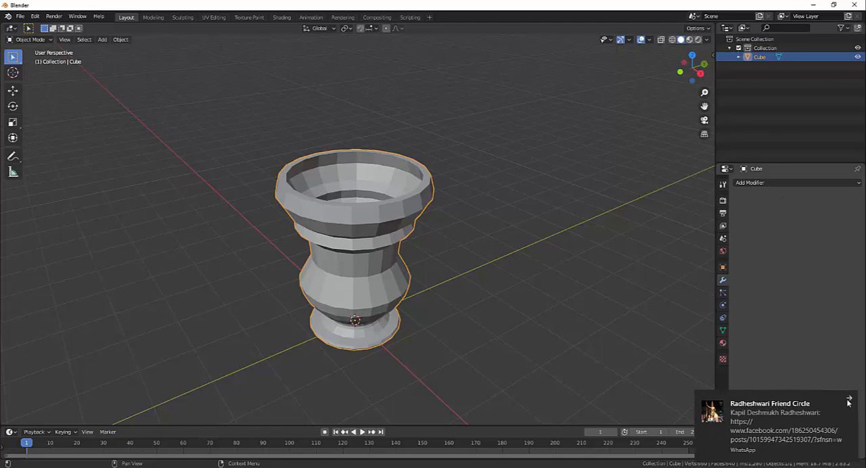
left_click(849, 402)
left_click(791, 184)
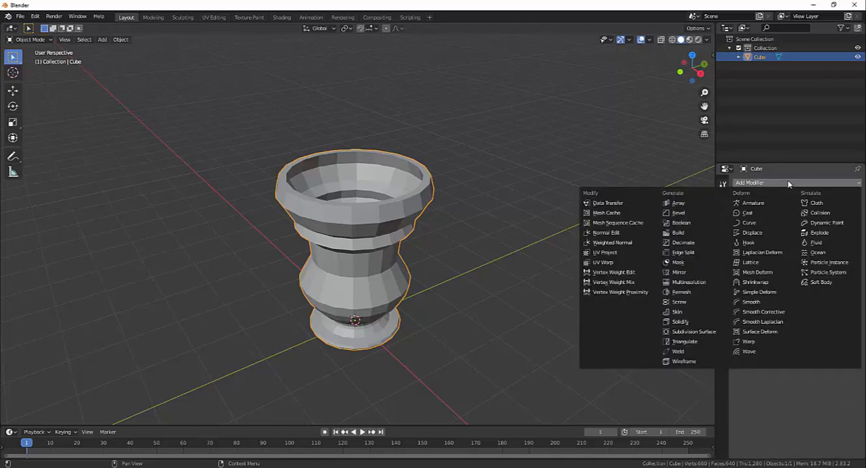
left_click(691, 333)
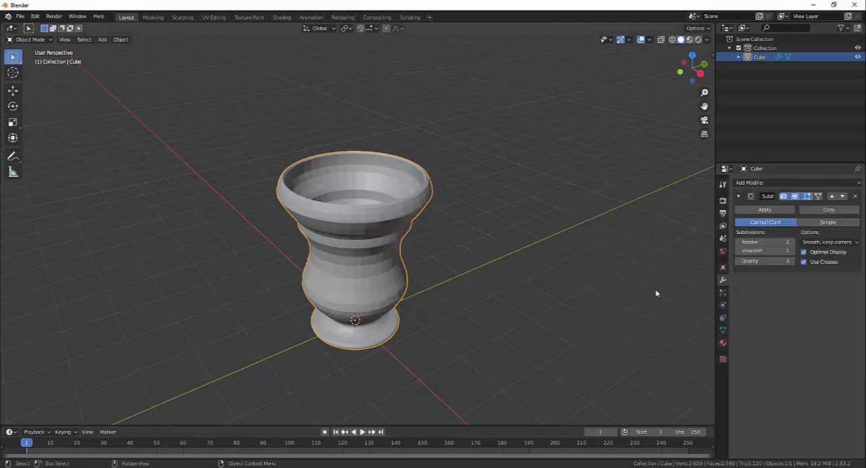
- Examine the goblet's rim, body and base from several angles and distances with the Subdivision Surface modifier active
scroll(536, 298, "up", 1)
middle_click_drag(536, 300, 380, 286)
scroll(519, 300, "down", 1)
scroll(474, 300, "up", 2)
middle_click_drag(199, 185, 465, 276)
scroll(465, 276, "up", 1)
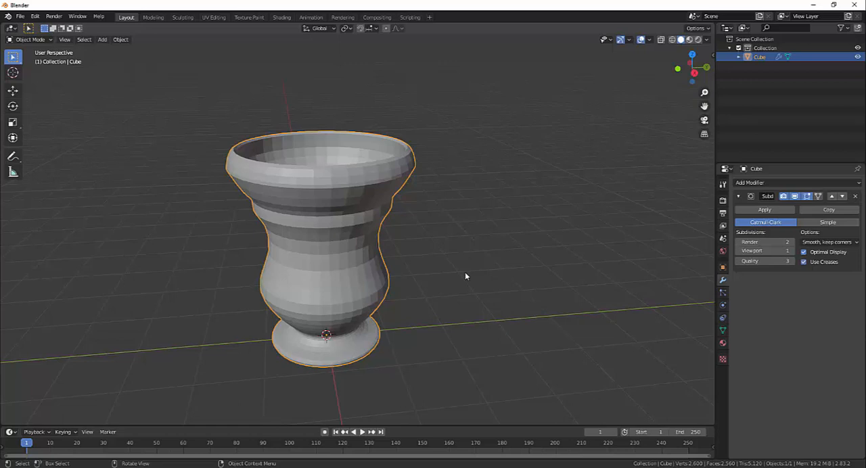
middle_click_drag(463, 271, 482, 281)
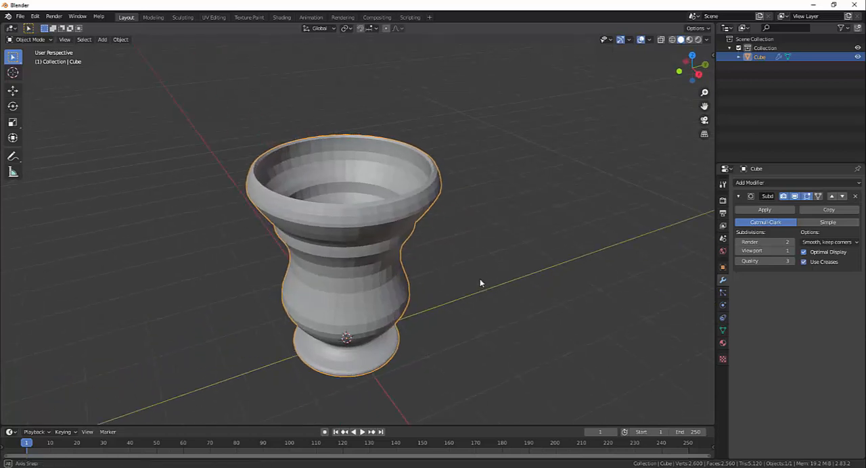
scroll(475, 280, "up", 1)
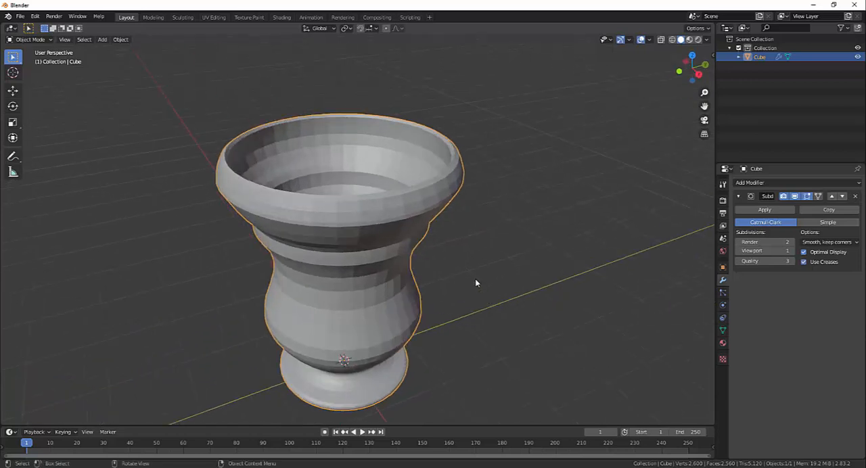
scroll(476, 280, "down", 1)
middle_click_drag(475, 279, 475, 281)
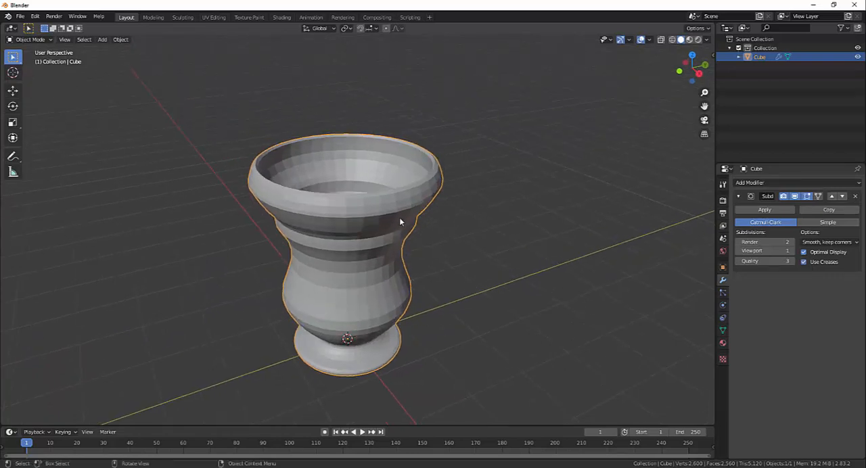
middle_click_drag(485, 255, 372, 228)
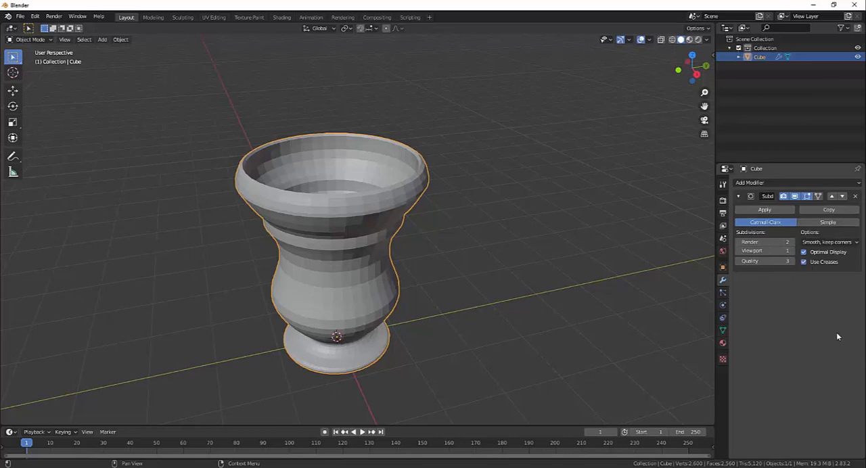
- In the goblet's material, expand the Viewport Display settings and set the display color to orange-red (H 0.036, S 0.902, V 0.906)
left_click(723, 344)
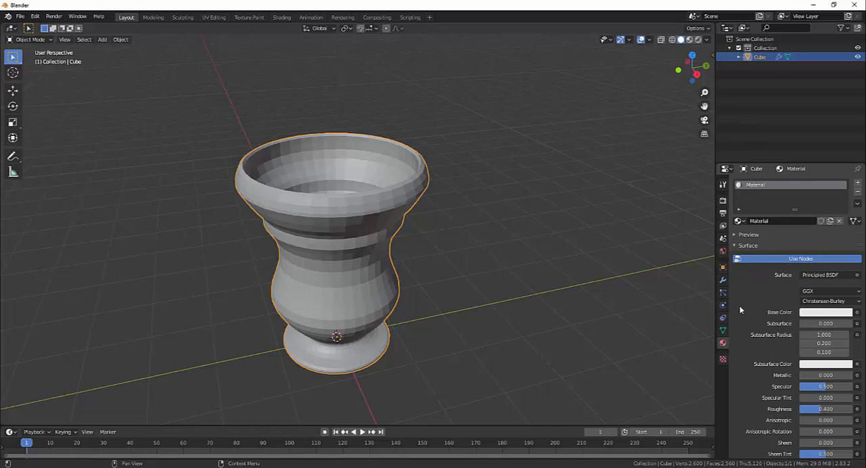
scroll(771, 300, "down", 10)
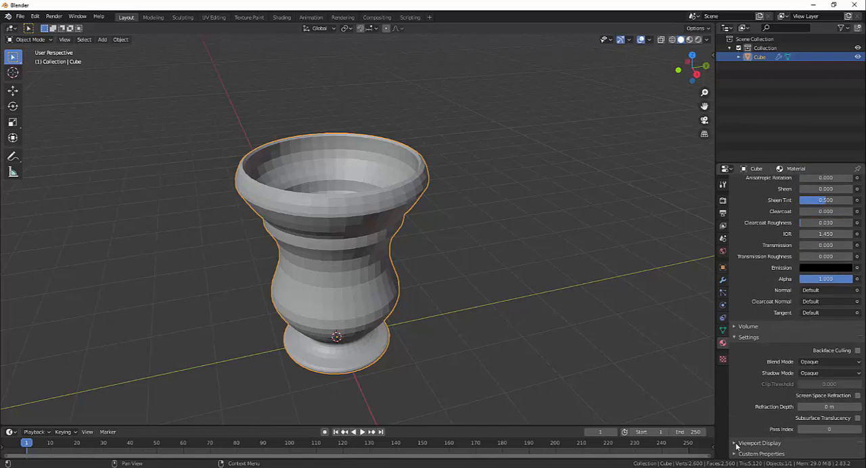
left_click(736, 446)
scroll(751, 390, "down", 2)
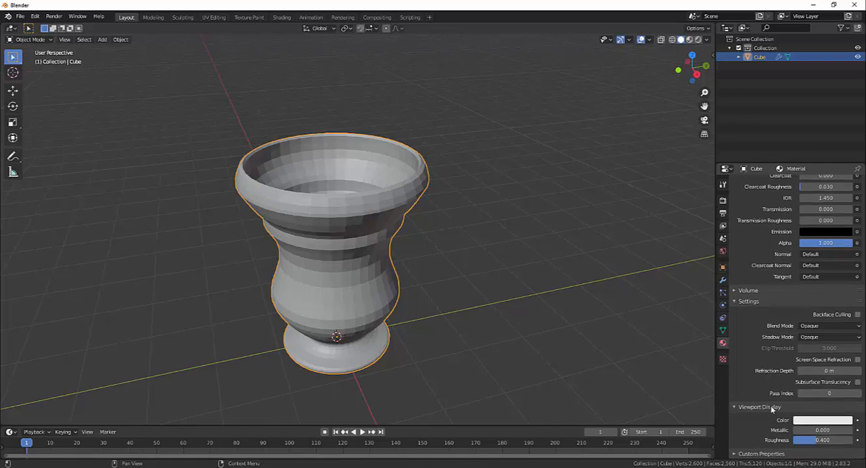
left_click(814, 421)
left_click(805, 339)
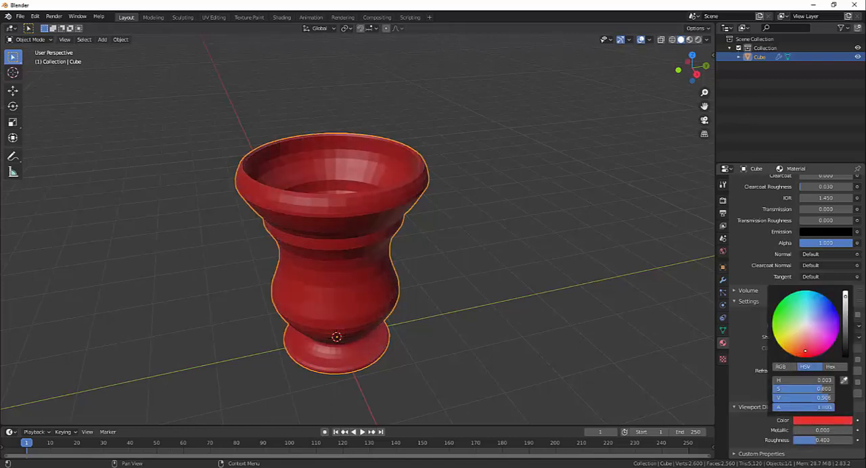
left_click_drag(805, 338, 799, 354)
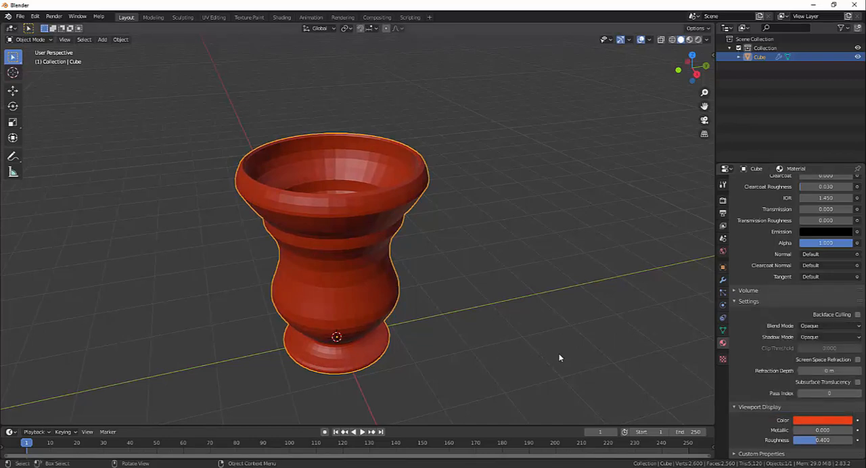
- Set the material's viewport Metallic to 0.613 and darken its display color to a crimson pink with value 0.653
mouse_move(561, 358)
middle_mouse_down()
mouse_move(594, 343)
mouse_move(541, 352)
mouse_move(552, 349)
middle_mouse_up()
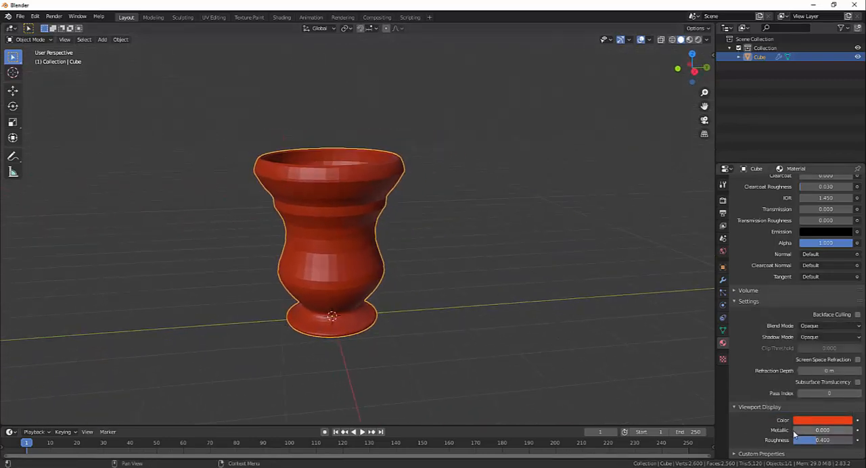
left_click_drag(794, 431, 831, 431)
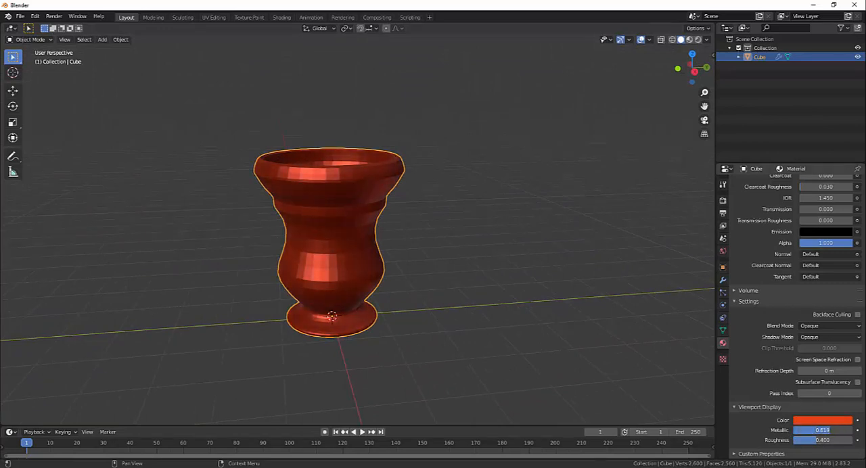
left_click(832, 420)
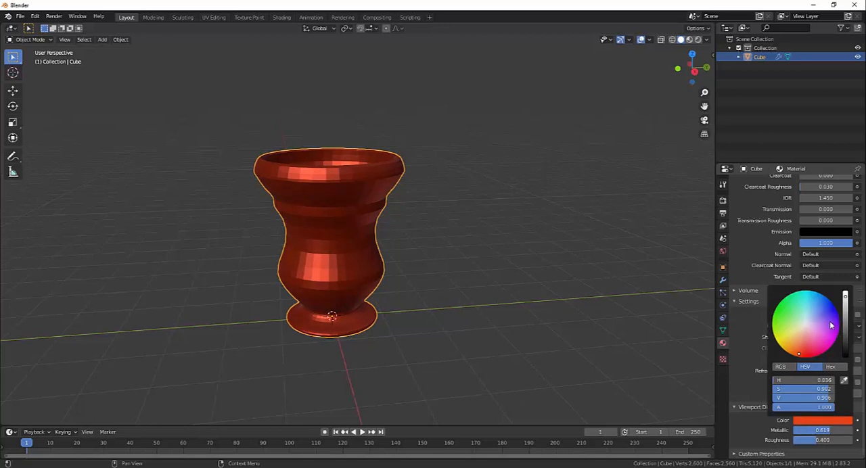
left_click_drag(846, 297, 846, 315)
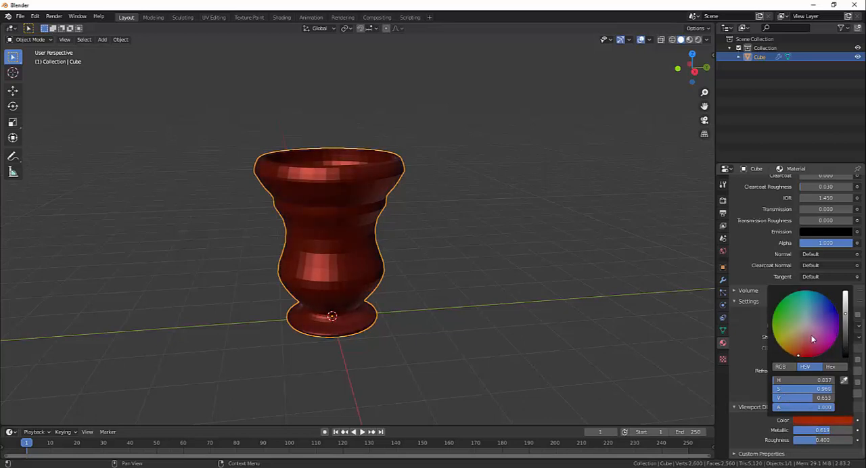
mouse_move(807, 354)
left_mouse_down()
mouse_move(827, 331)
mouse_move(821, 314)
mouse_move(813, 340)
left_mouse_up()
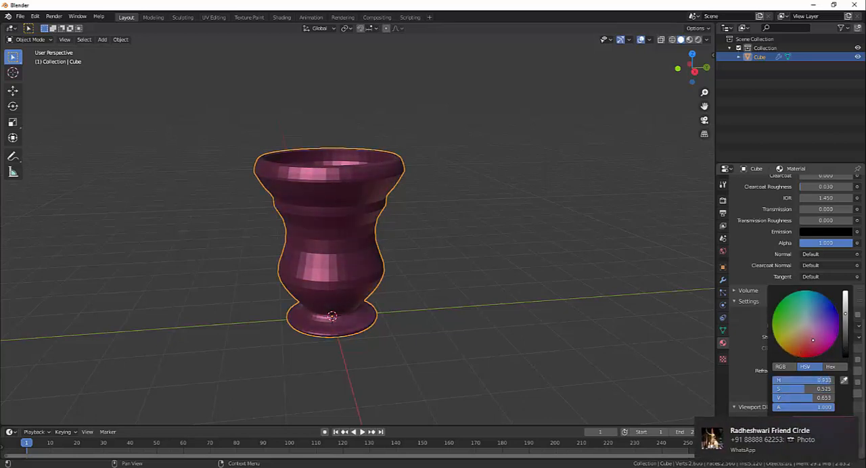
middle_click_drag(454, 316, 509, 339)
scroll(486, 336, "up", 2)
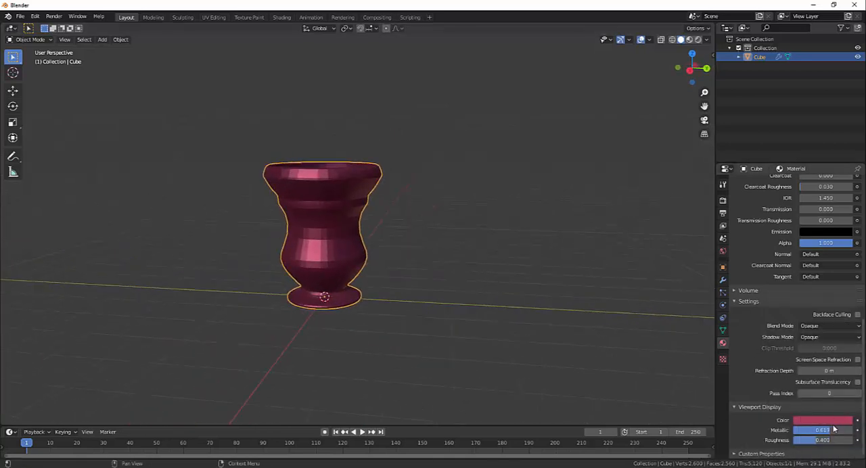
- Set the material's viewport Metallic to 0.157 and Roughness to 0.564, and change the display color to brick red (about H 0.022, S 0.791)
mouse_move(833, 430)
left_mouse_down()
mouse_move(798, 430)
mouse_move(802, 441)
mouse_move(843, 441)
mouse_move(830, 440)
left_mouse_up()
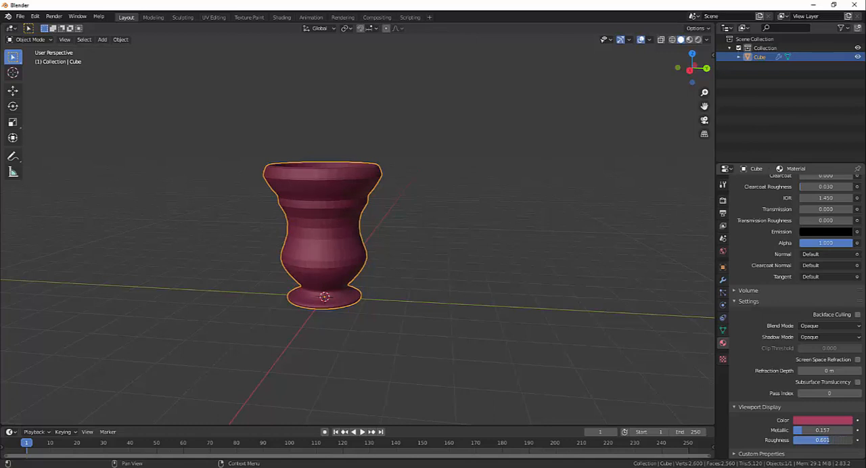
middle_click_drag(535, 339, 561, 339)
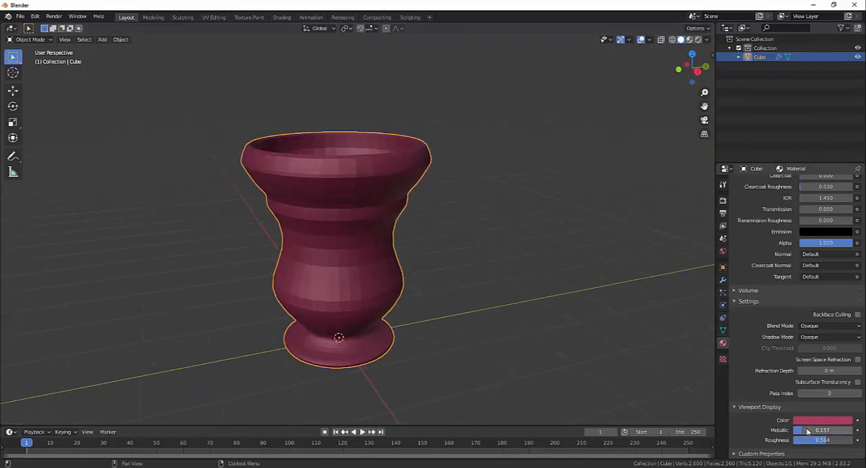
left_click(824, 421)
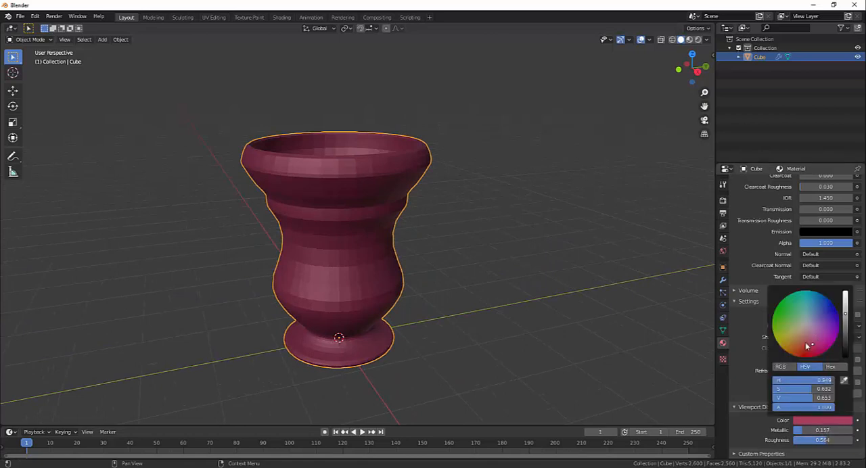
mouse_move(807, 346)
left_mouse_down()
mouse_move(803, 302)
mouse_move(786, 338)
mouse_move(806, 348)
mouse_move(817, 318)
mouse_move(821, 336)
mouse_move(817, 317)
mouse_move(823, 325)
mouse_move(792, 311)
mouse_move(803, 345)
mouse_move(823, 329)
mouse_move(799, 351)
left_mouse_up()
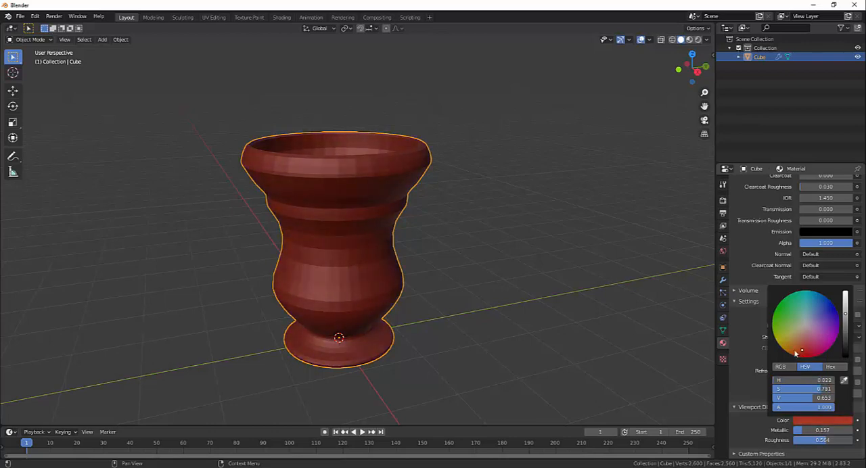
- Inspect the brick-red goblet's color and surface shading from several angles and distances
middle_click_drag(562, 305, 479, 324)
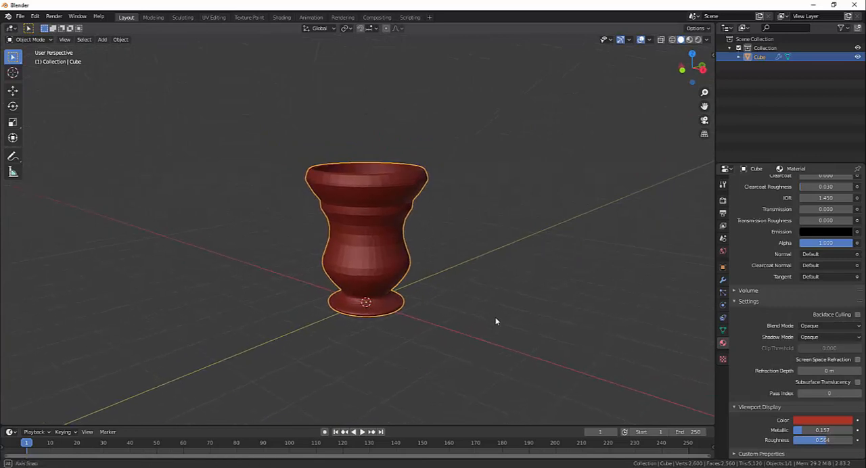
scroll(491, 321, "up", 3)
scroll(491, 322, "down", 1)
scroll(482, 325, "up", 2)
scroll(480, 326, "down", 1)
middle_click_drag(480, 326, 469, 322)
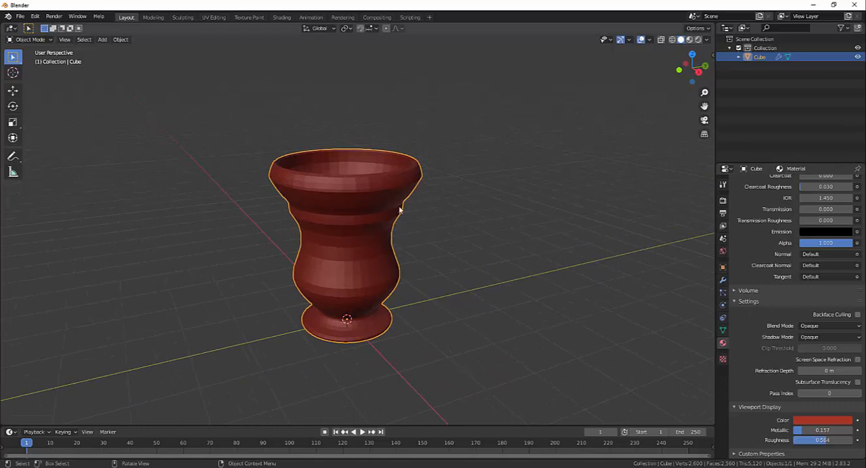
middle_click_drag(508, 249, 512, 261)
middle_click_drag(436, 196, 499, 238)
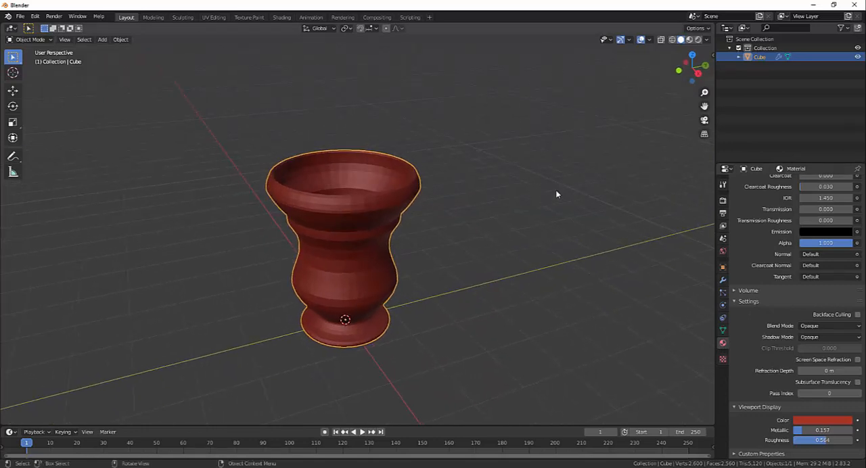
scroll(488, 215, "up", 2)
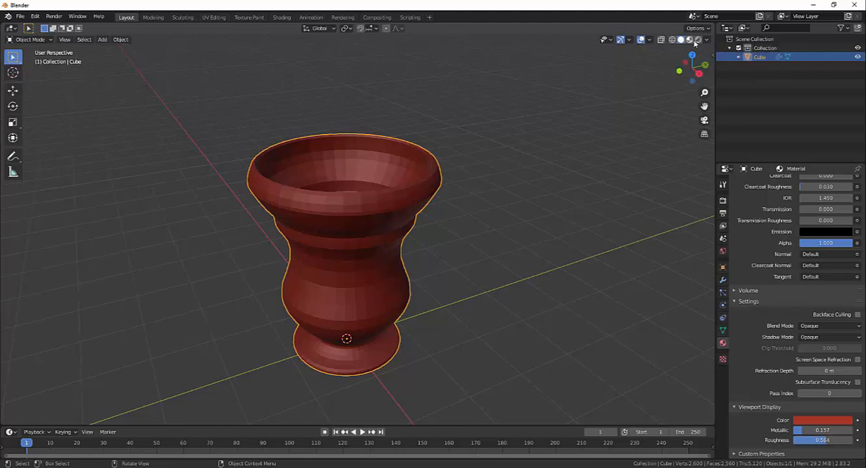
- Switch the solid viewport's Studio lighting to the third, brighter preset and reopen the Viewport Shading options
left_click(708, 39)
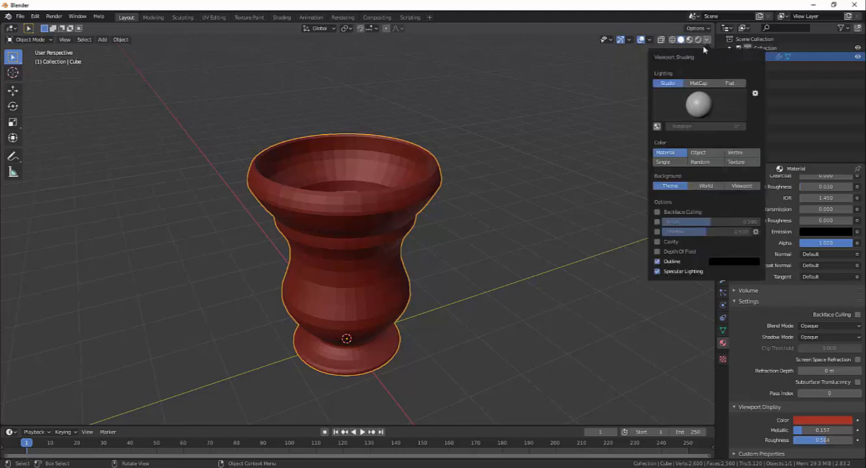
left_click(698, 102)
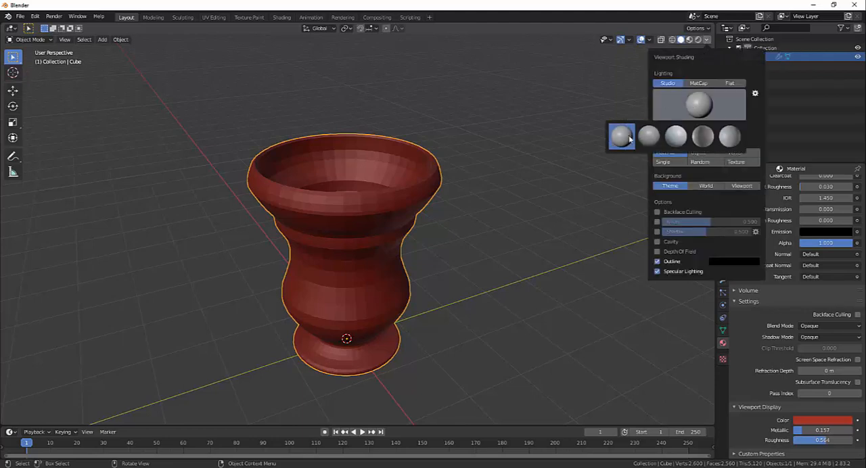
left_click(627, 140)
left_click(694, 111)
left_click(676, 142)
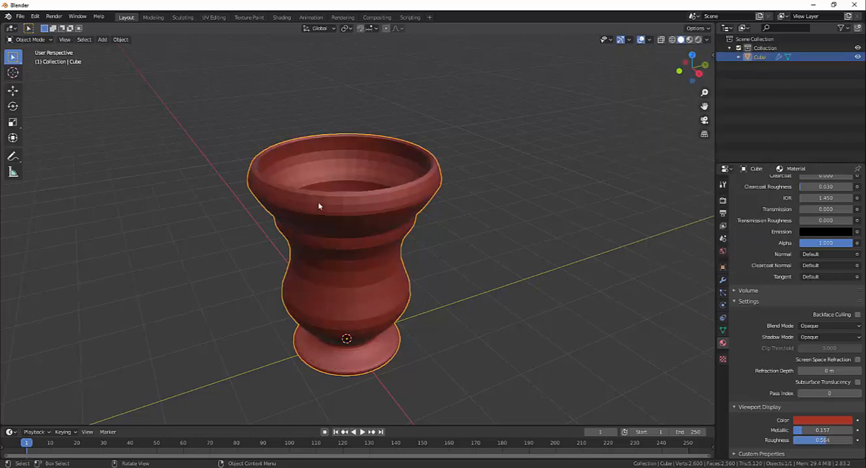
left_click(706, 39)
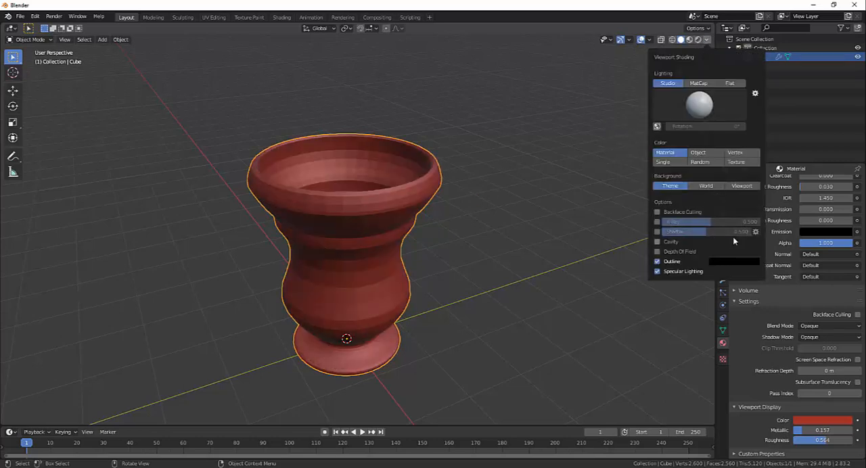
- Enable Cavity in the viewport shading, set its type to Both, and check the edge definition on the goblet
left_click(666, 245)
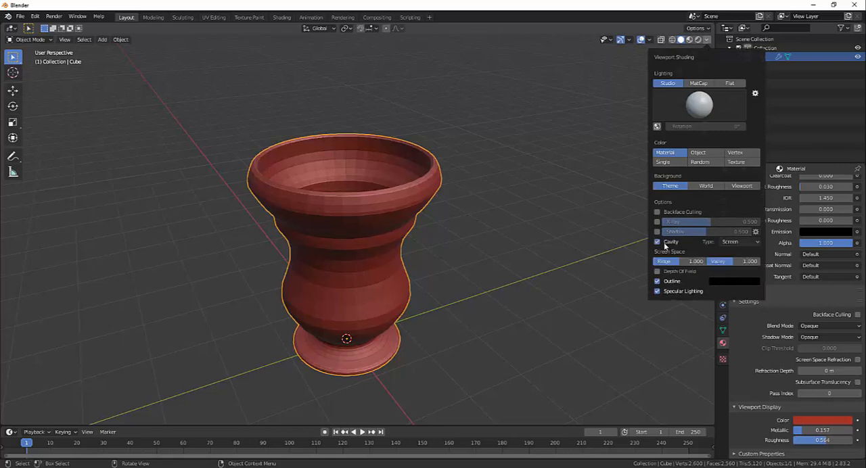
left_click(745, 243)
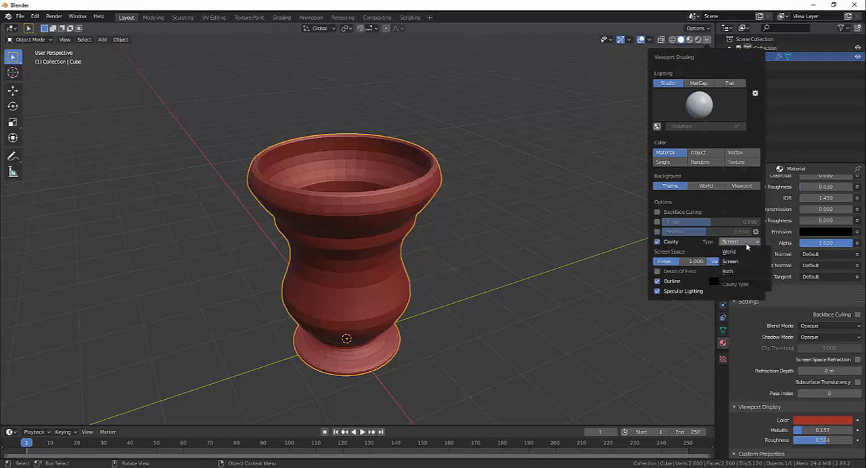
left_click(740, 272)
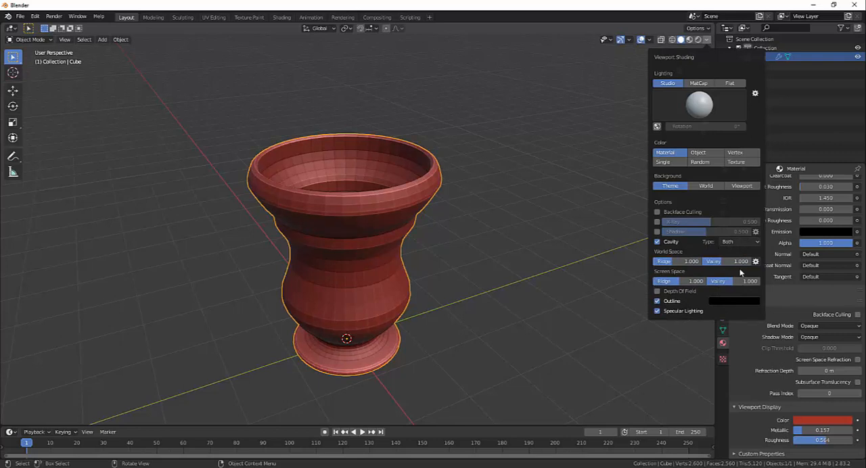
mouse_move(724, 264)
left_mouse_down()
mouse_move(750, 263)
mouse_move(733, 263)
mouse_move(744, 284)
left_mouse_up()
mouse_move(479, 283)
middle_mouse_down()
mouse_move(472, 225)
mouse_move(449, 271)
mouse_move(370, 196)
mouse_move(439, 286)
mouse_move(520, 251)
mouse_move(468, 254)
mouse_move(367, 142)
mouse_move(507, 186)
mouse_move(399, 213)
mouse_move(488, 273)
mouse_move(468, 279)
mouse_move(440, 239)
mouse_move(445, 233)
mouse_move(501, 251)
mouse_move(383, 160)
middle_mouse_up()
scroll(464, 238, "down", 3)
scroll(482, 239, "up", 1)
middle_click_drag(468, 239, 466, 208)
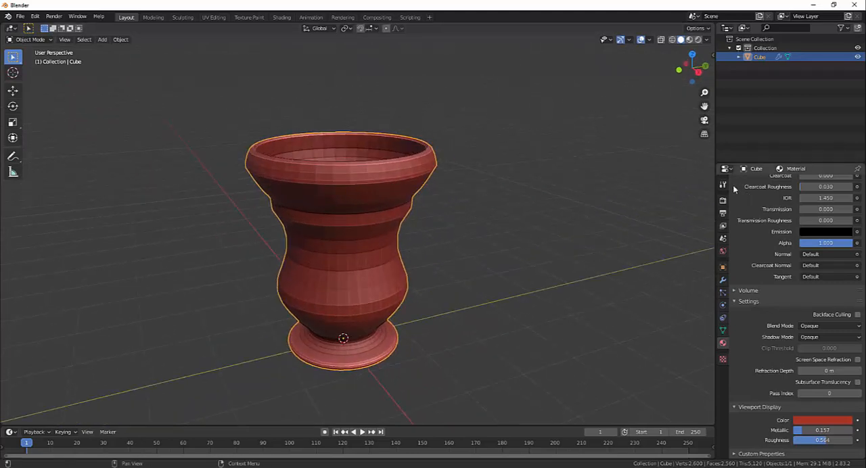
- Toggle the Subdivision modifier's render and viewport display off and on to compare the goblet with and without smoothing
left_click(723, 280)
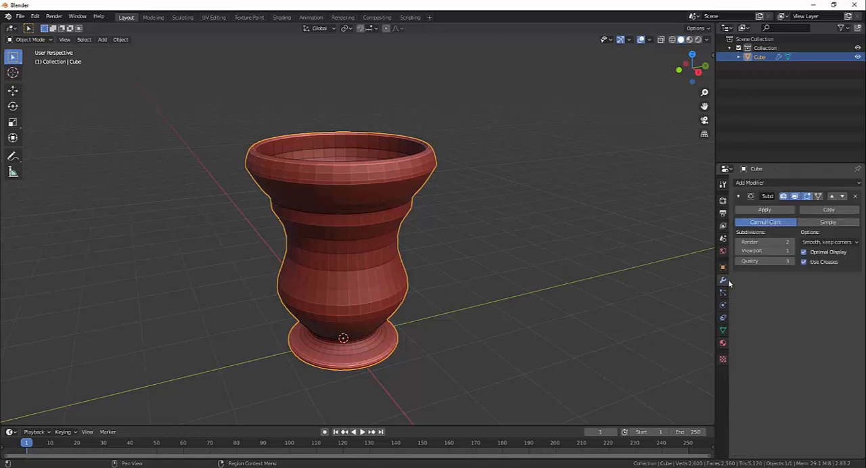
middle_click_drag(619, 236, 528, 220)
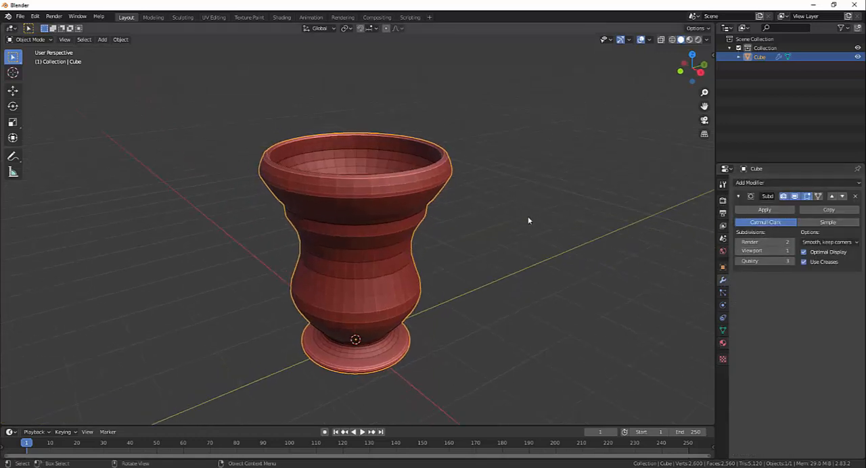
scroll(529, 220, "up", 2)
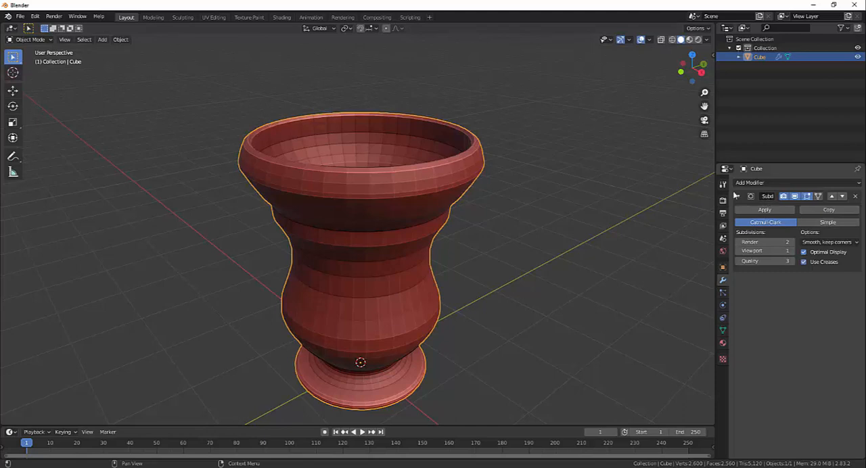
left_click(786, 197)
left_click(785, 197)
left_click(797, 197)
left_click(797, 196)
left_click(797, 197)
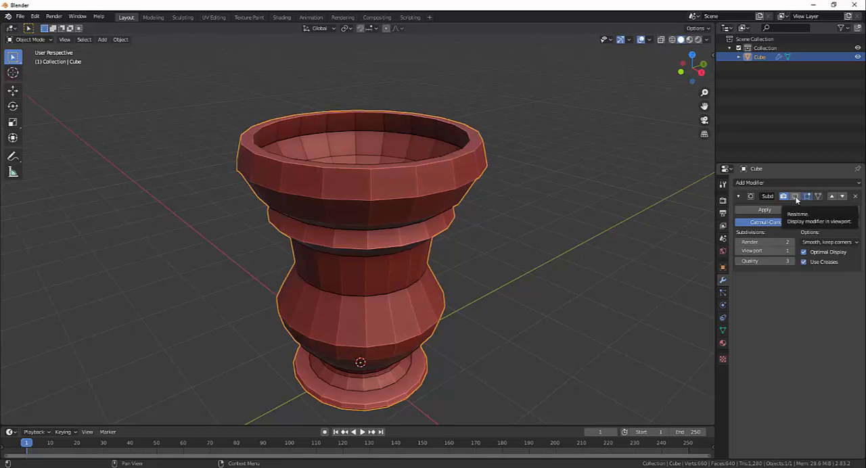
left_click(797, 197)
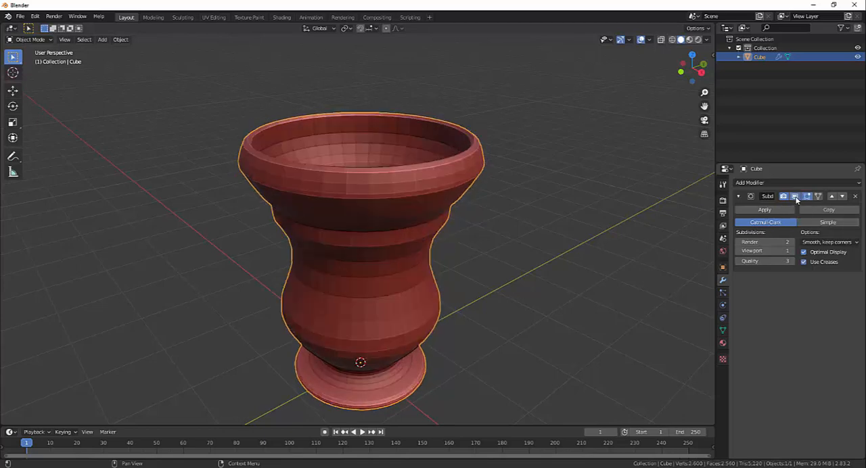
left_click(797, 197)
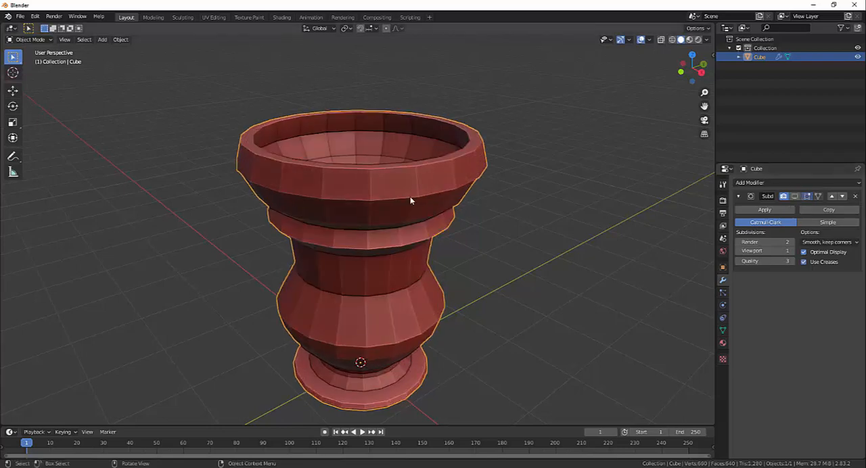
left_click(795, 196)
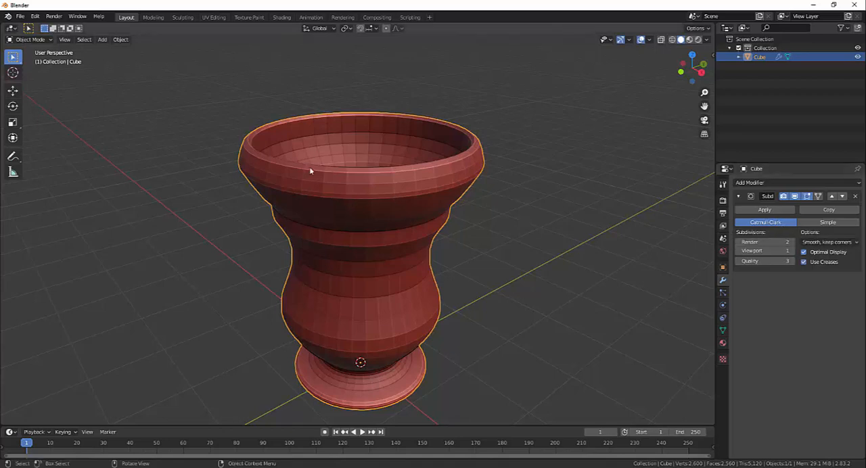
- Set the Render subdivisions to 3 and compare the goblet at Viewport subdivision levels 0 and 4
left_click(792, 242)
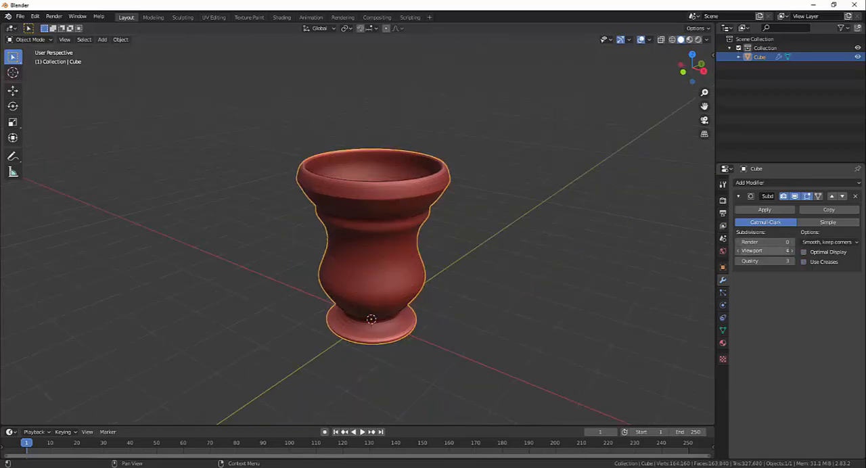
mouse_move(770, 251)
left_mouse_down()
mouse_move(746, 251)
mouse_move(789, 251)
mouse_move(751, 251)
mouse_move(768, 242)
left_mouse_up()
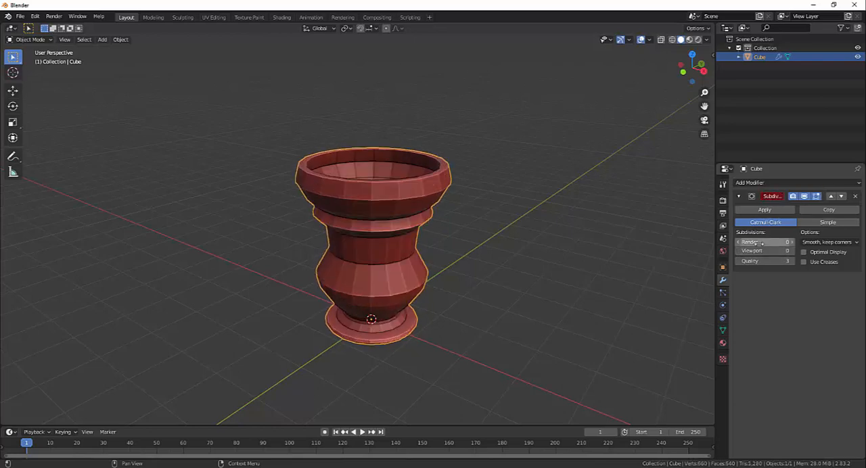
scroll(514, 238, "up", 4)
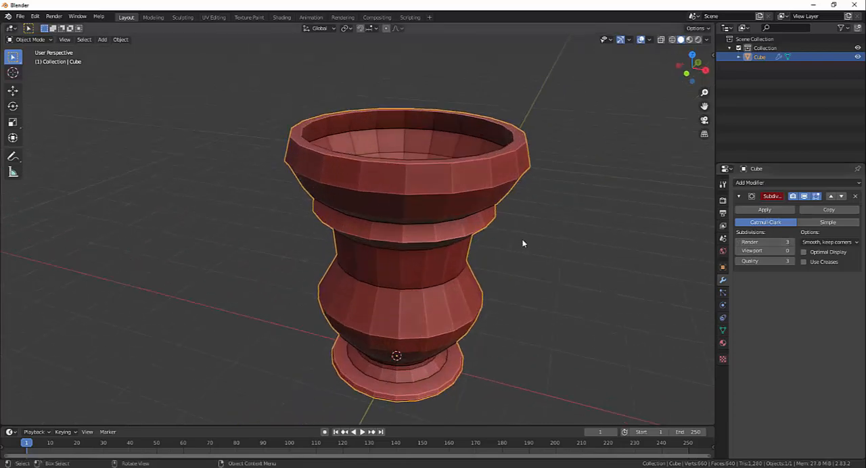
key("ctrl+4")
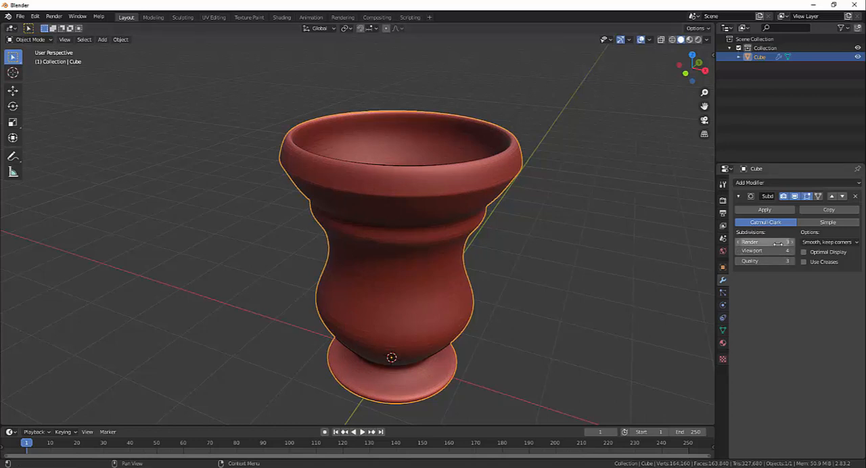
- Lower the modifier's Render and Viewport subdivisions to 0 and raise the Viewport level step by step to 5
left_click_drag(787, 242, 772, 242)
left_click_drag(779, 251, 753, 251)
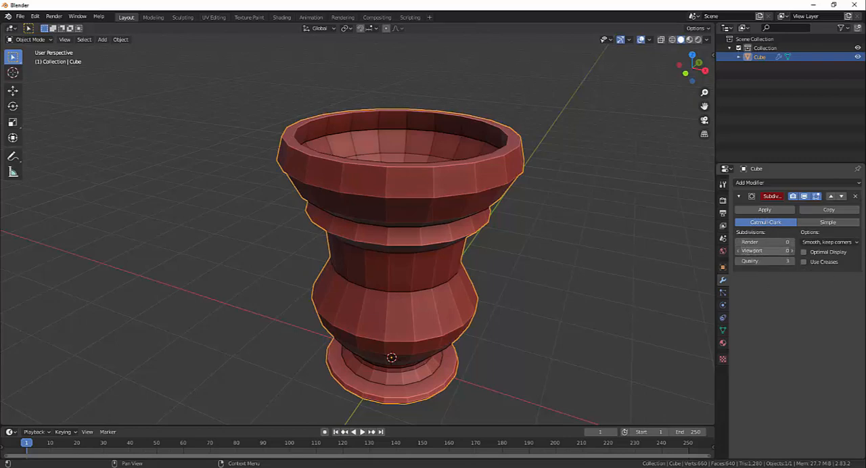
left_click_drag(769, 251, 785, 251)
left_click(793, 252)
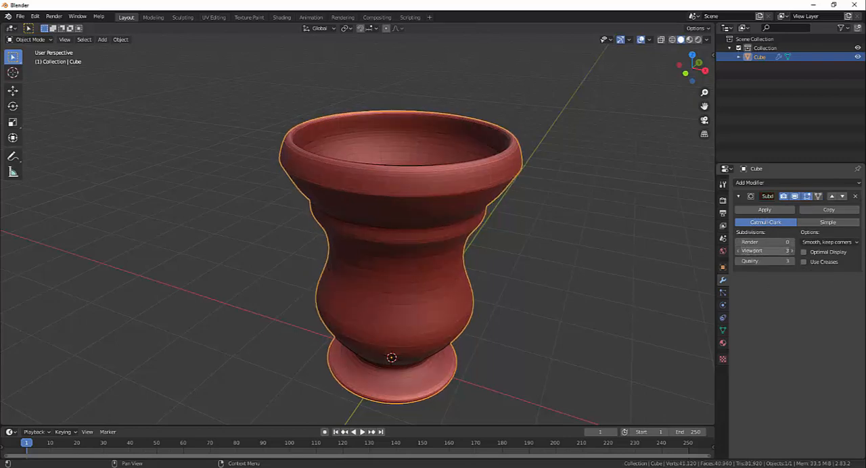
left_click(793, 251)
left_click(793, 251)
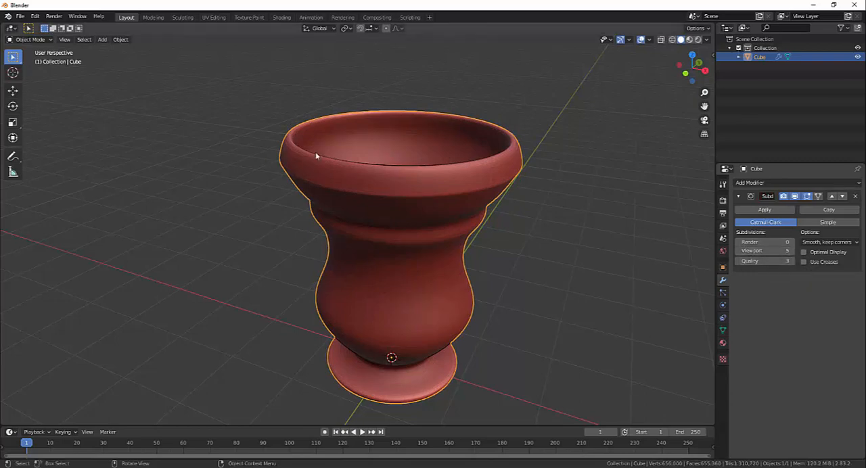
- Set both the Viewport and Render subdivisions of the goblet's modifier to 3
left_click(765, 251)
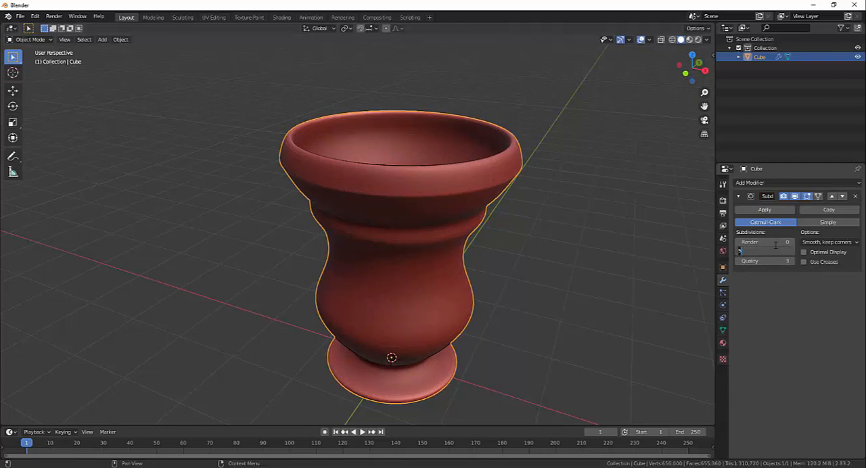
type("3")
key("Return")
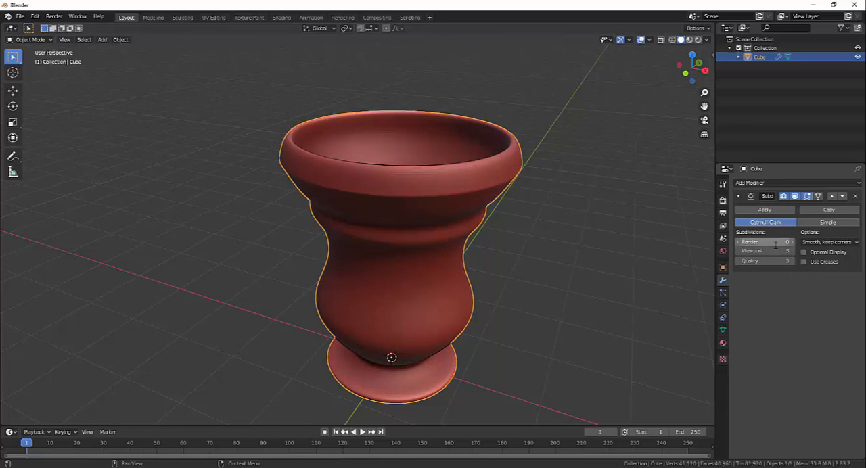
middle_click_drag(589, 310, 660, 256)
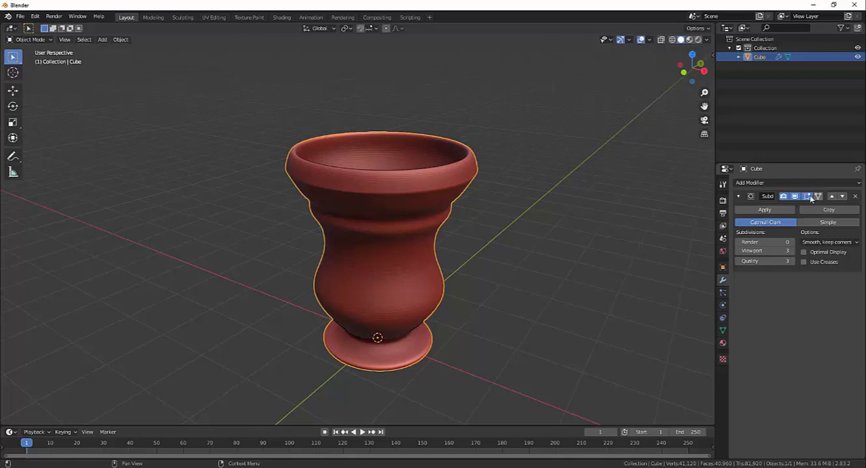
middle_click_drag(677, 217, 542, 244)
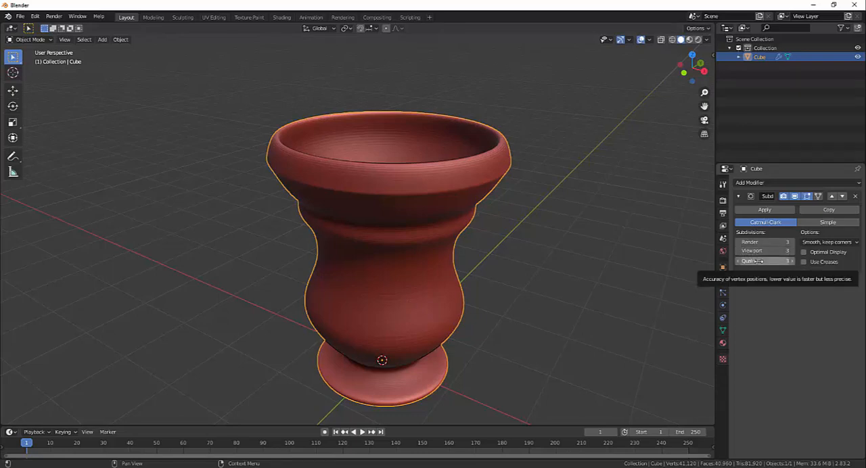
- Reduce the modifier's Viewport and Render subdivisions to 0 and view the faceted goblet from a distance
left_click(739, 251)
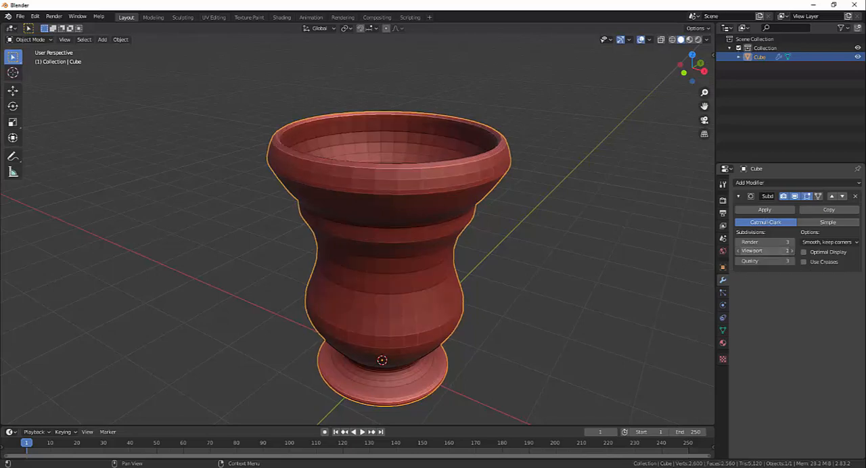
left_click(738, 251)
left_click(739, 251)
middle_click_drag(456, 244, 512, 289)
scroll(547, 272, "down", 6)
scroll(490, 271, "down", 2)
scroll(512, 287, "up", 3)
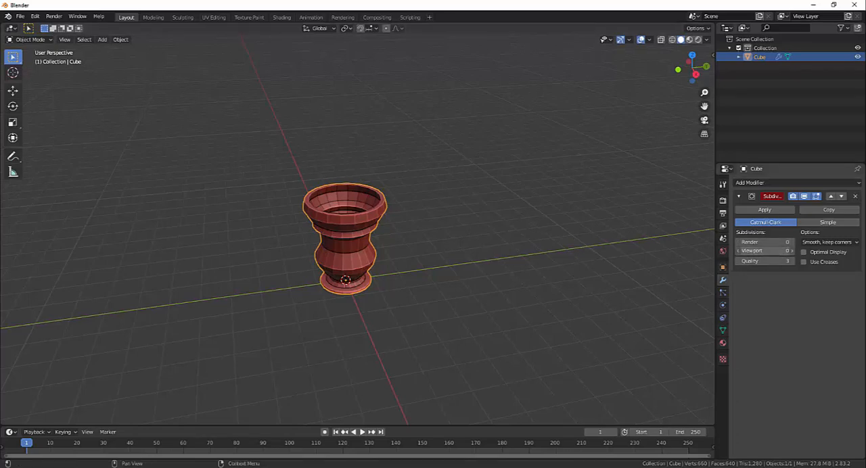
- Raise the Viewport subdivisions to 3 and return them to 0 to compare the smooth and faceted goblet
left_click(792, 251)
left_click(792, 251)
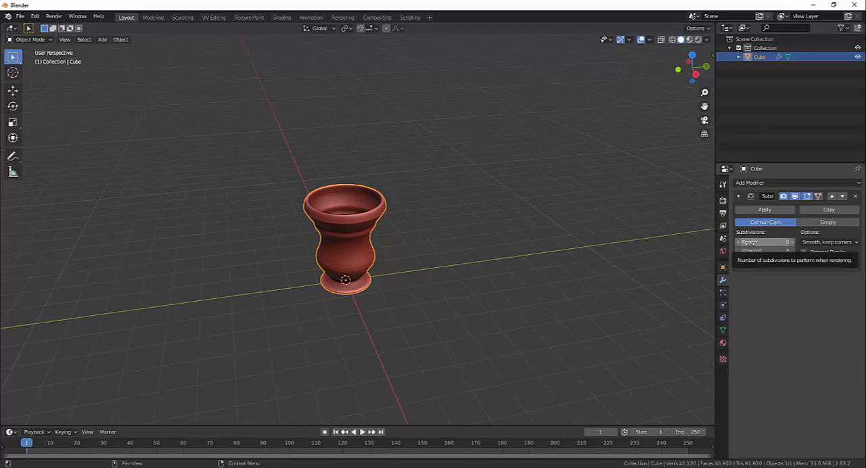
middle_click_drag(488, 276, 431, 258)
scroll(460, 272, "up", 2)
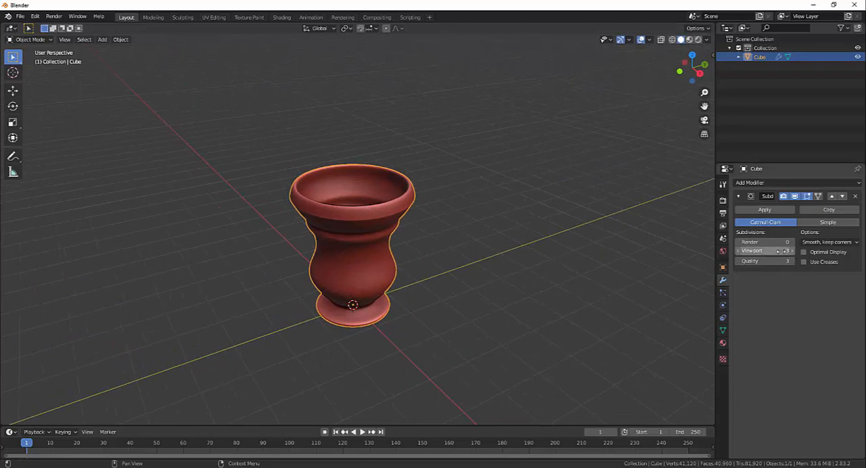
left_click_drag(782, 251, 753, 251)
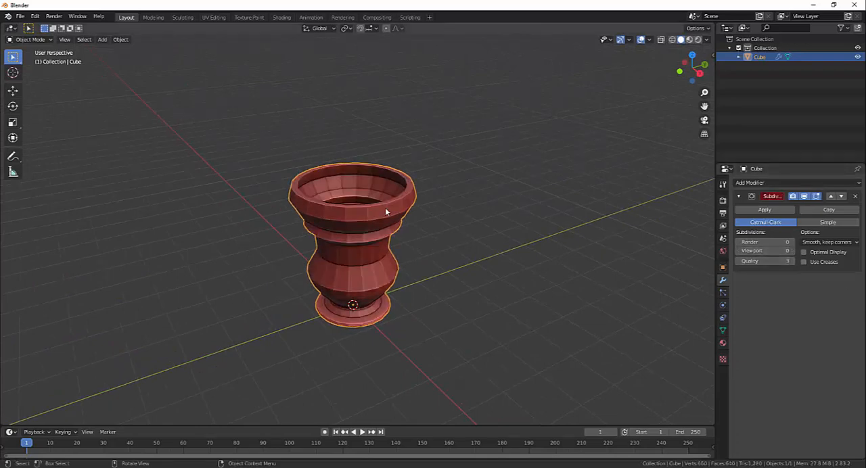
middle_click_drag(540, 270, 513, 254)
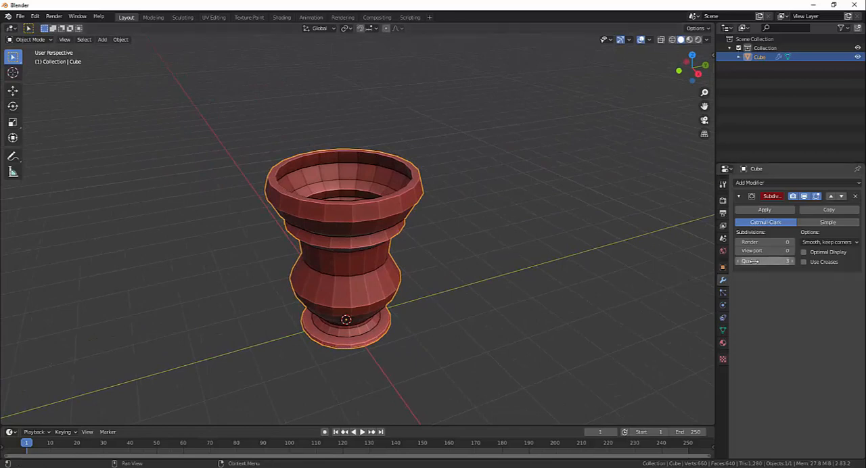
- Set the Subdivision modifier's Quality to 2, Render level to 1 and Viewport level to 4, and check the smoothed goblet
left_click_drag(772, 261, 760, 261)
left_click_drag(753, 251, 777, 252)
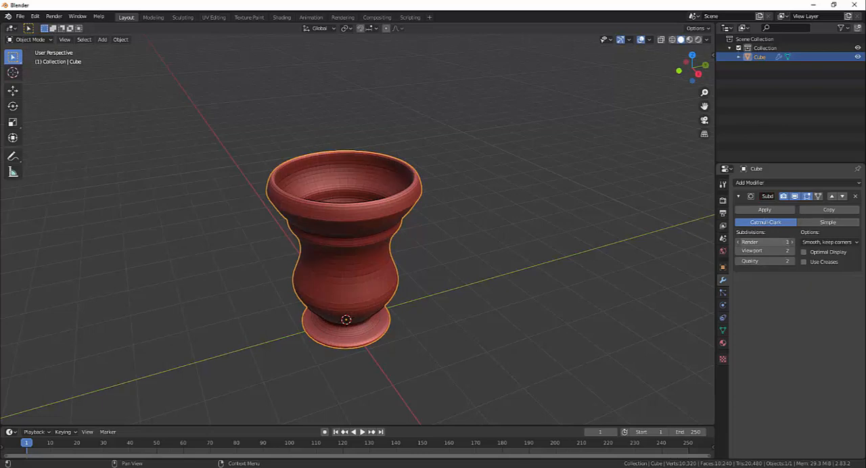
left_click_drag(758, 251, 774, 251)
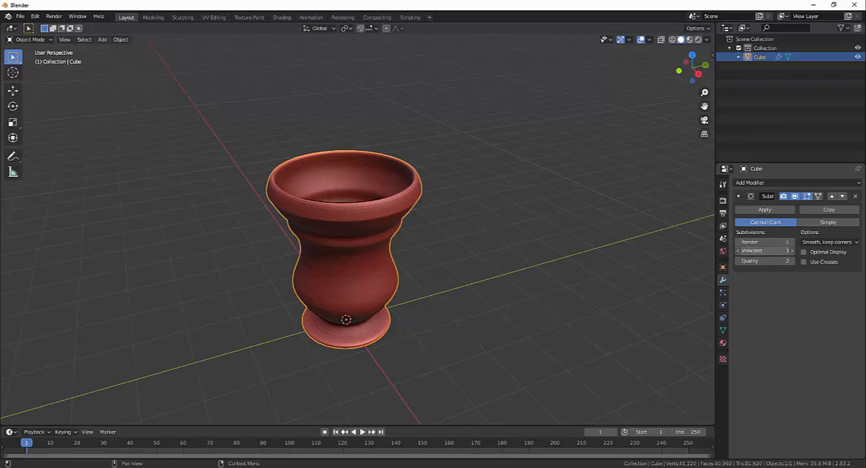
left_click(793, 251)
middle_click_drag(444, 256, 472, 270)
scroll(436, 249, "down", 2)
scroll(446, 247, "up", 1)
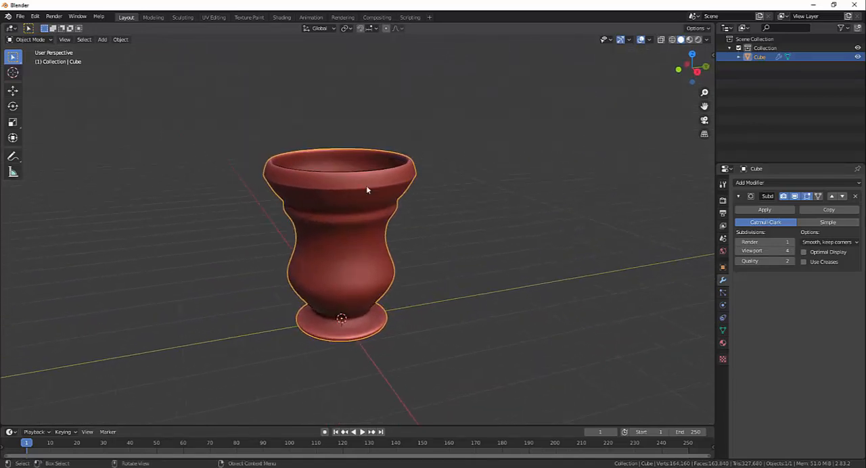
mouse_move(392, 222)
middle_mouse_down()
mouse_move(407, 228)
mouse_move(352, 203)
mouse_move(460, 253)
mouse_move(380, 222)
middle_mouse_up()
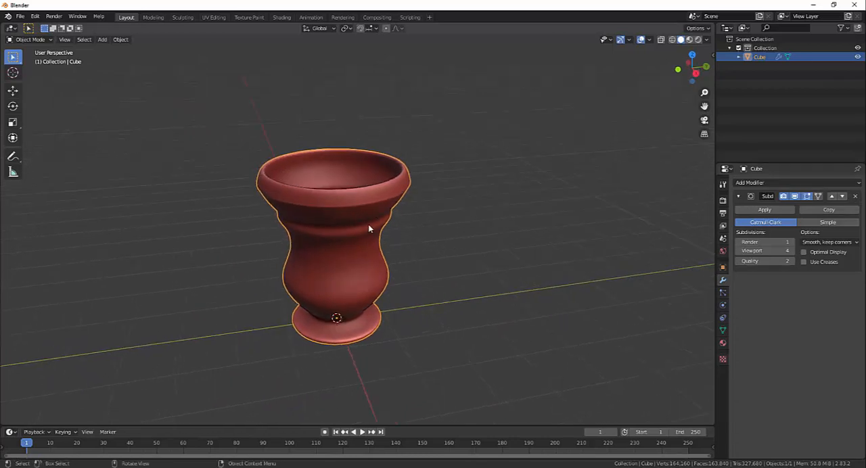
- Enter Edit Mode on the goblet and turn off the Subdivision modifier's Edit Mode display to show the base mesh
key("Tab")
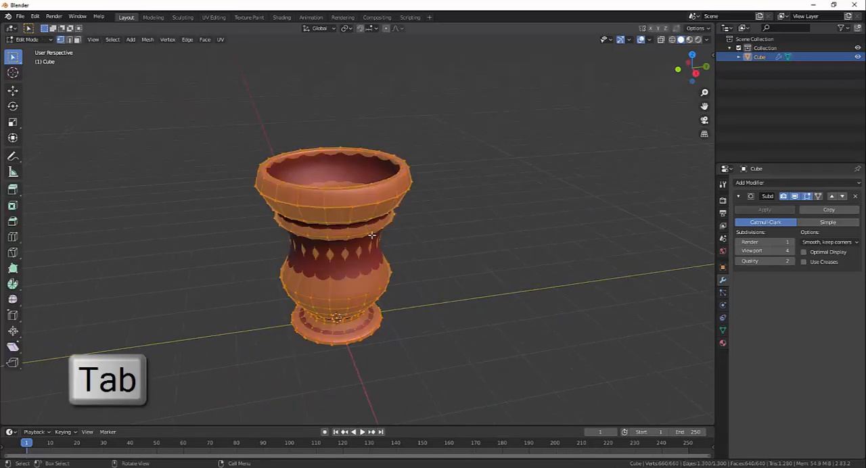
middle_click_drag(419, 246, 425, 234)
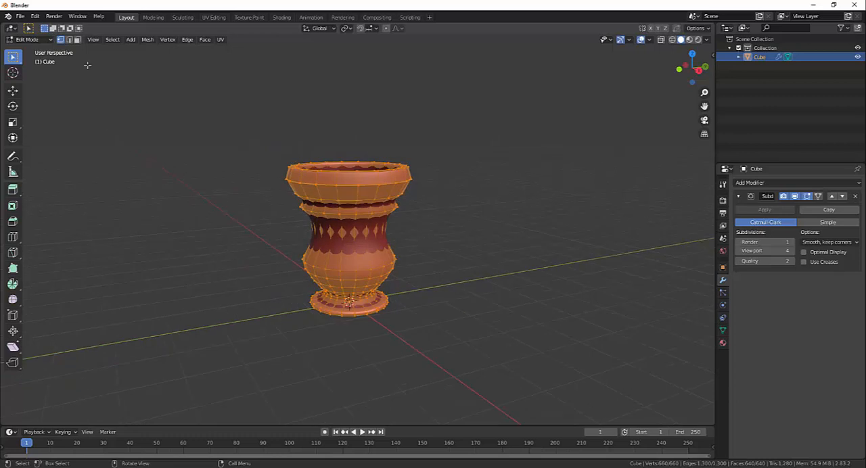
middle_click_drag(421, 179, 560, 233)
scroll(417, 185, "up", 4)
left_click(808, 197)
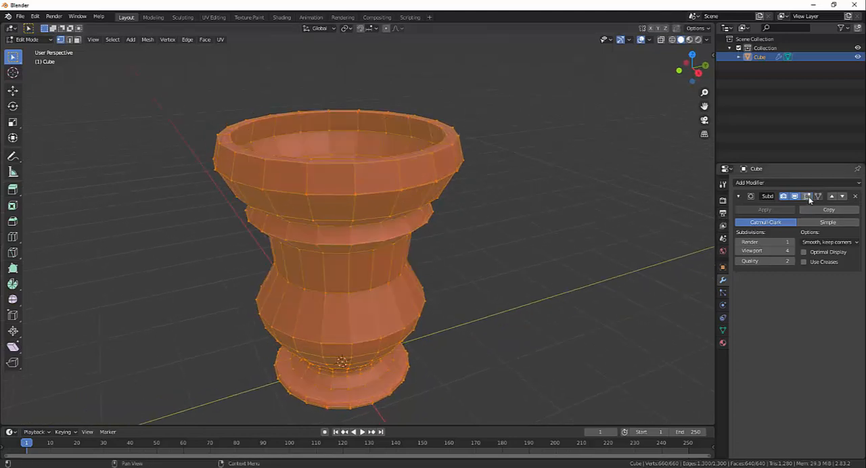
- Turn on the Subdivision modifier's Edit Mode display and toggle its viewport display off and on to compare the goblet's base and smoothed forms
left_click(809, 197)
left_click(808, 197)
middle_click_drag(467, 244, 534, 220)
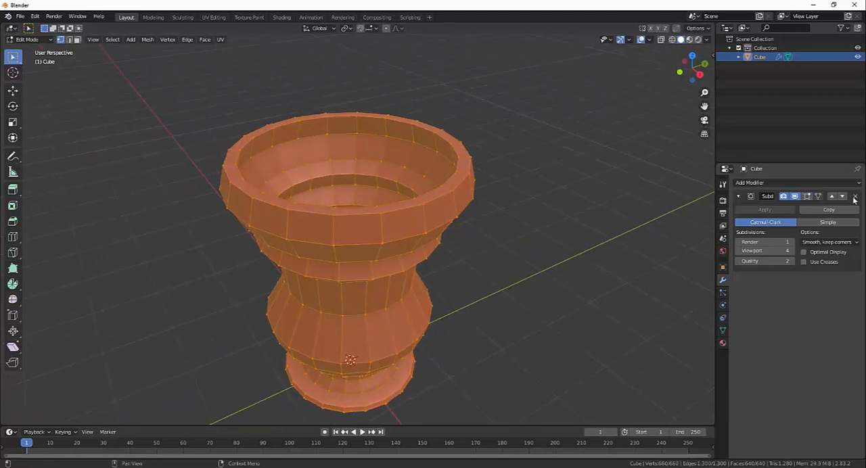
left_click(808, 197)
left_click(796, 197)
left_click(796, 196)
left_click(796, 197)
left_click(796, 196)
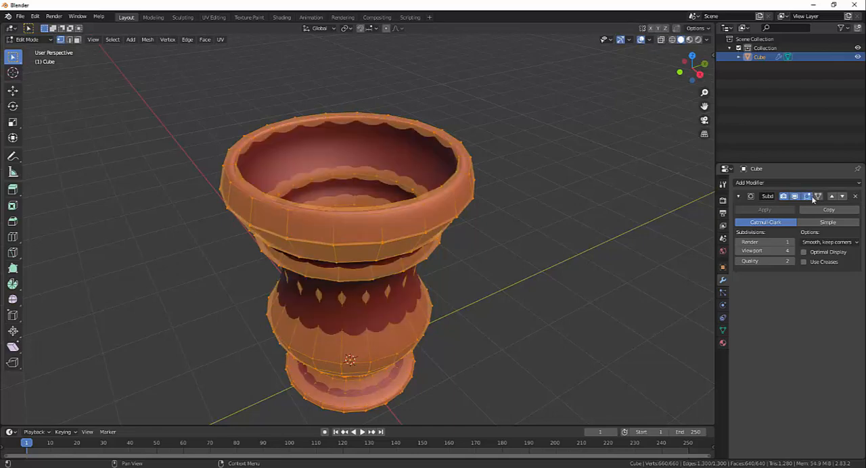
- Toggle the modifier's Edit Mode display off and on again, with On Cage enabled to fit the edit cage to the smoothed goblet
left_click(809, 197)
middle_click_drag(487, 230, 427, 222)
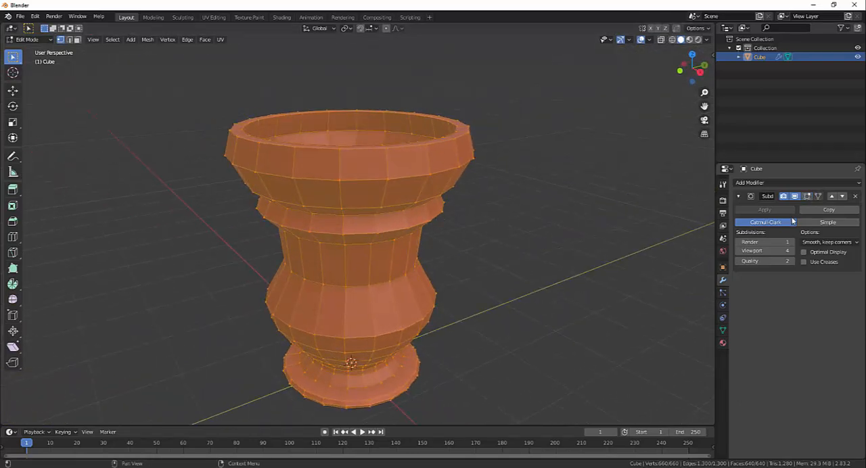
left_click(808, 197)
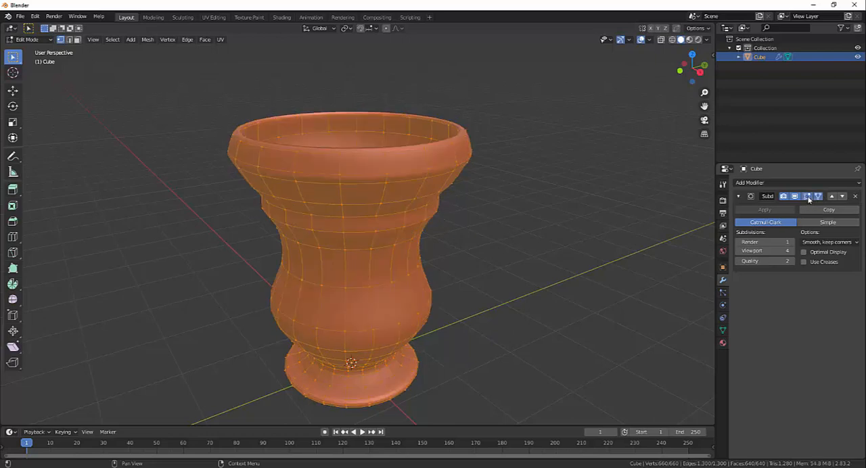
middle_click_drag(514, 237, 527, 256)
scroll(542, 258, "up", 1)
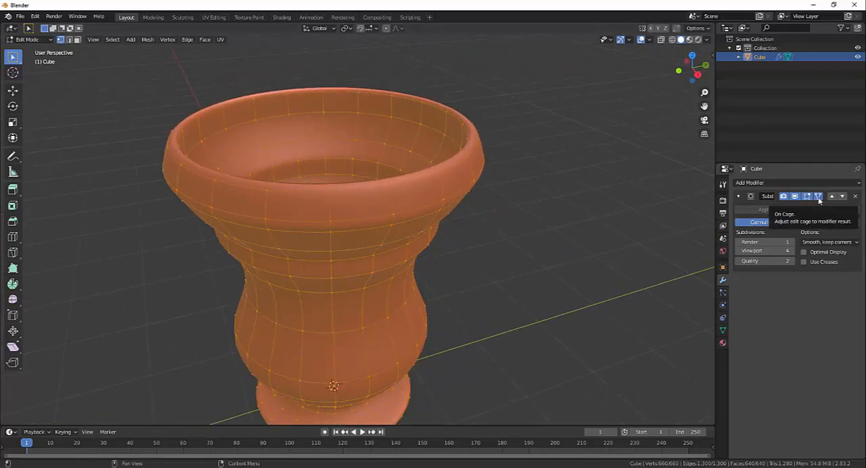
- Turn off the modifier's On Cage option to show the original edit cage around the smoothed goblet
left_click(819, 199)
middle_click_drag(531, 267, 534, 285)
scroll(514, 288, "down", 2)
mouse_move(479, 284)
middle_mouse_down()
mouse_move(487, 292)
mouse_move(505, 271)
mouse_move(509, 280)
mouse_move(495, 286)
middle_mouse_up()
scroll(507, 247, "up", 2)
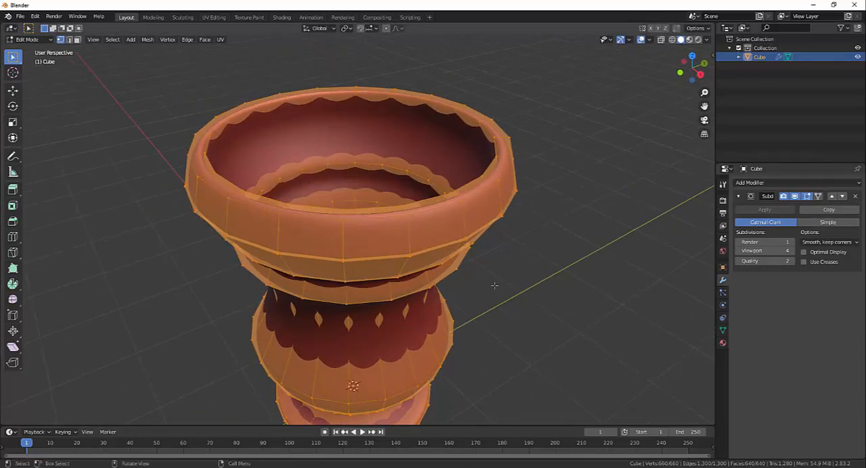
- Switch the viewport to wireframe to inspect the subdivided mesh inside the cage, and return to solid shading
key("shift+z")
key("shift+z")
key("shift+z")
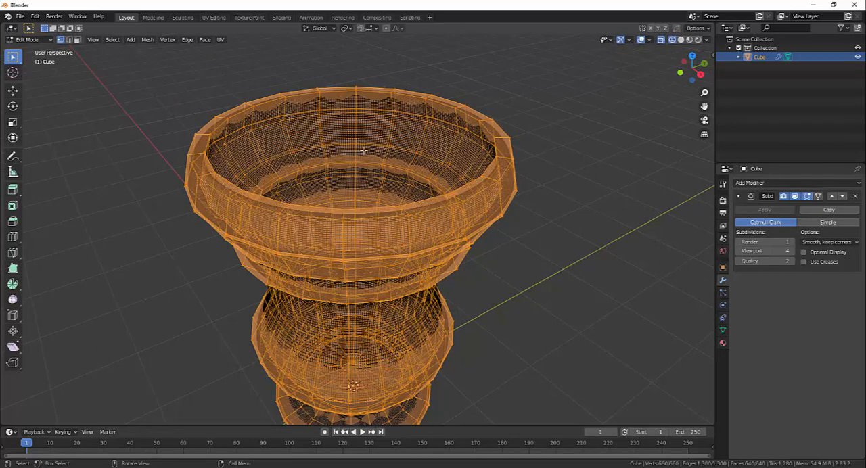
key("shift+z")
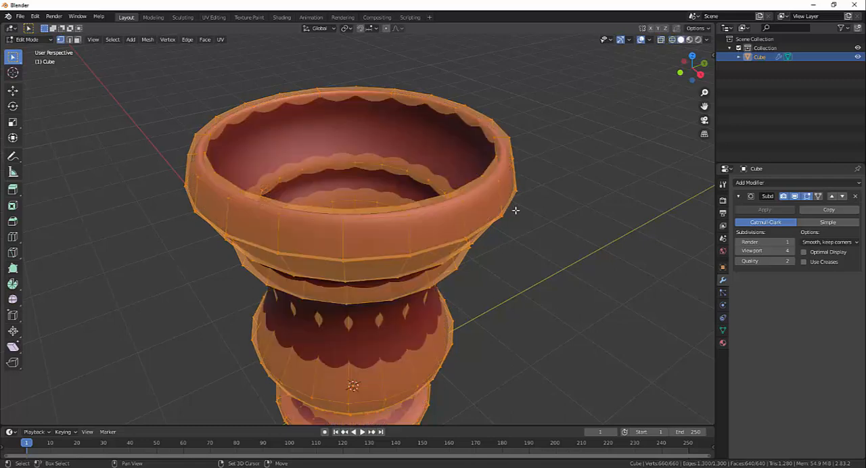
- Examine how the goblet's smoothed surface deviates from its original edit cage around the rim, neck and body
middle_click_drag(515, 209, 528, 255)
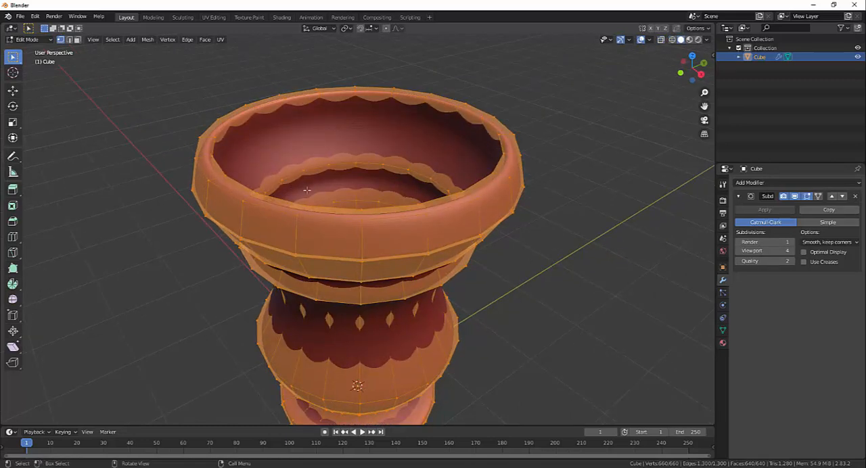
middle_click_drag(307, 190, 386, 164)
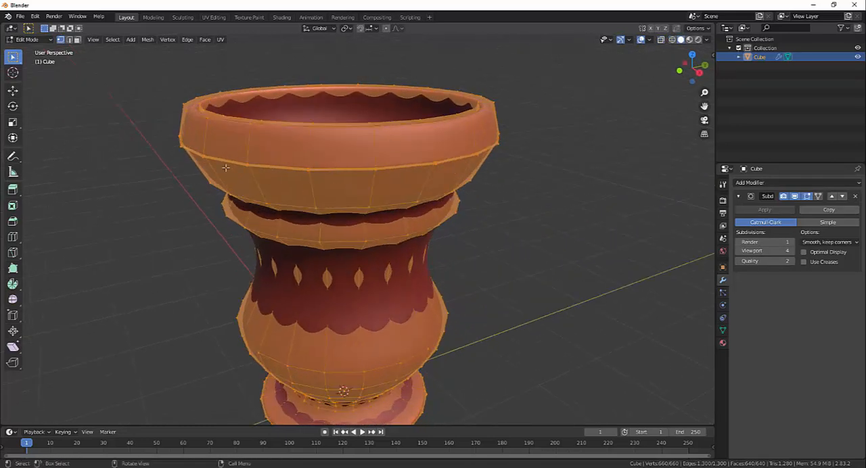
middle_click_drag(495, 145, 482, 176)
middle_click_drag(398, 239, 379, 305)
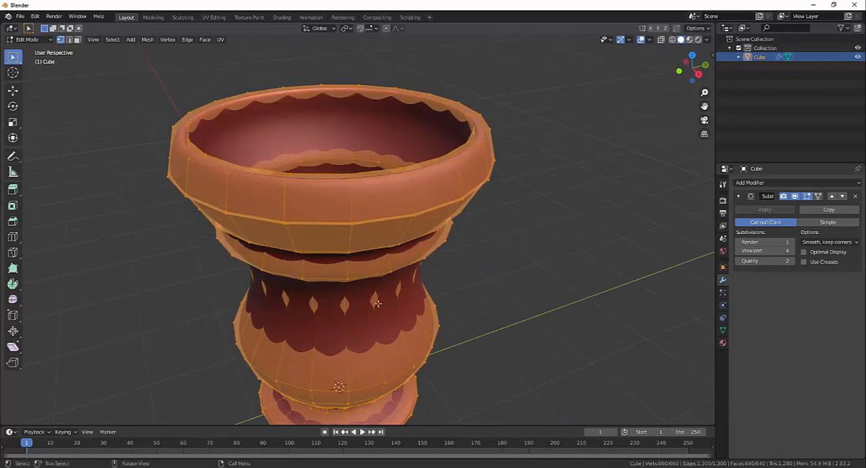
middle_click_drag(541, 173, 480, 237)
scroll(520, 178, "down", 1)
scroll(496, 185, "up", 1)
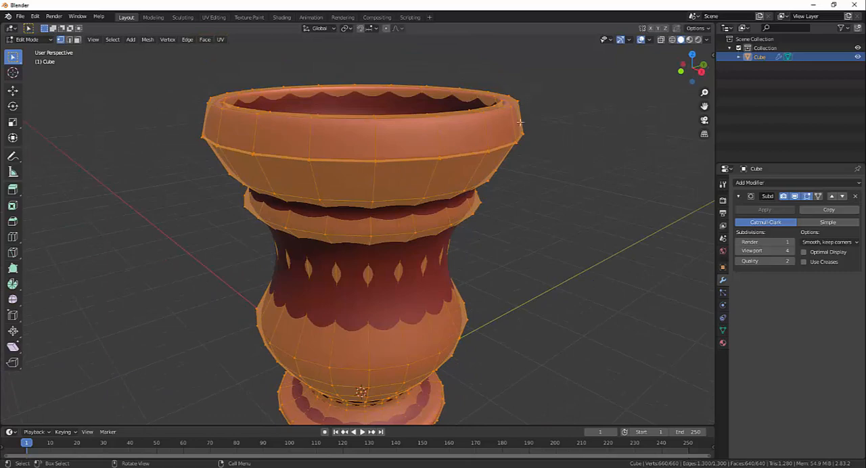
middle_click_drag(543, 140, 532, 153)
scroll(532, 153, "up", 1)
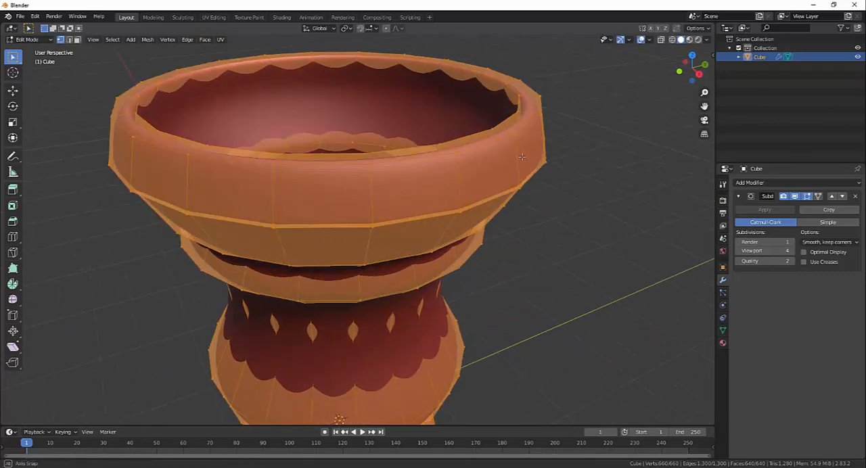
middle_click_drag(479, 169, 478, 163)
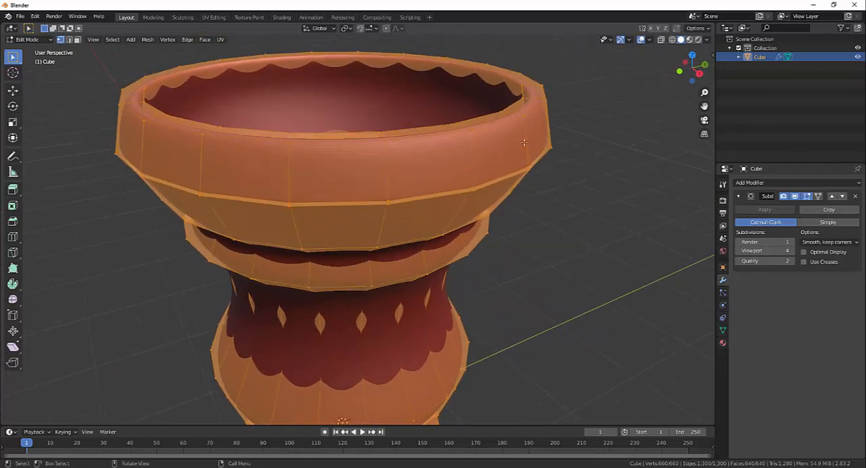
- Toggle the On Cage option on and off again to compare the fitted cage with the original one around the rim
left_click(818, 196)
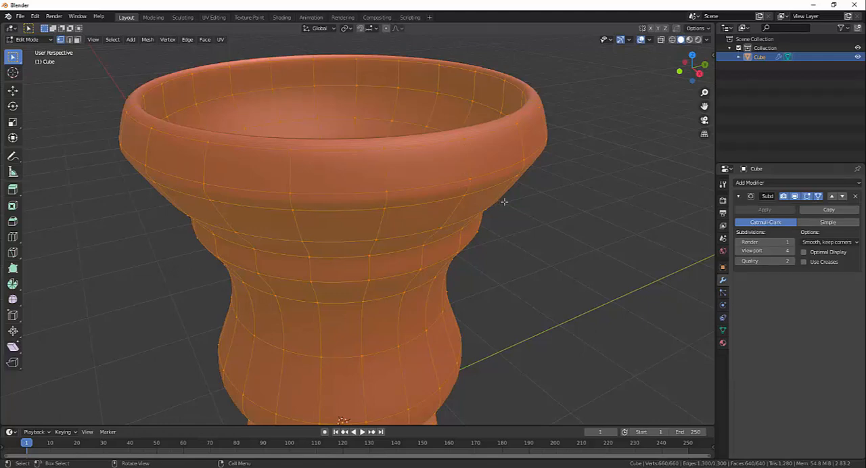
left_click(819, 197)
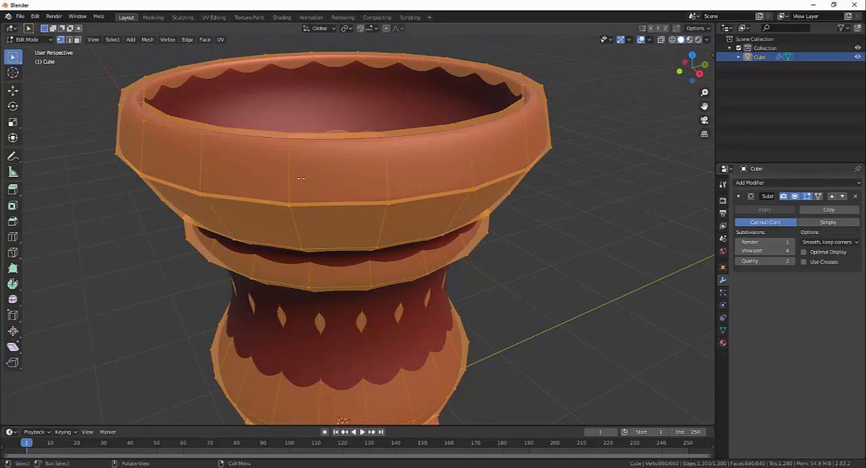
middle_click_drag(594, 183, 580, 184)
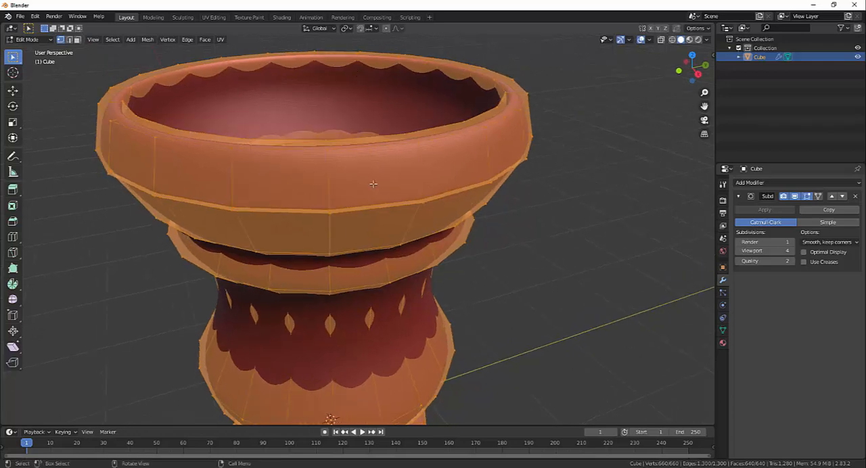
middle_click_drag(373, 183, 516, 159)
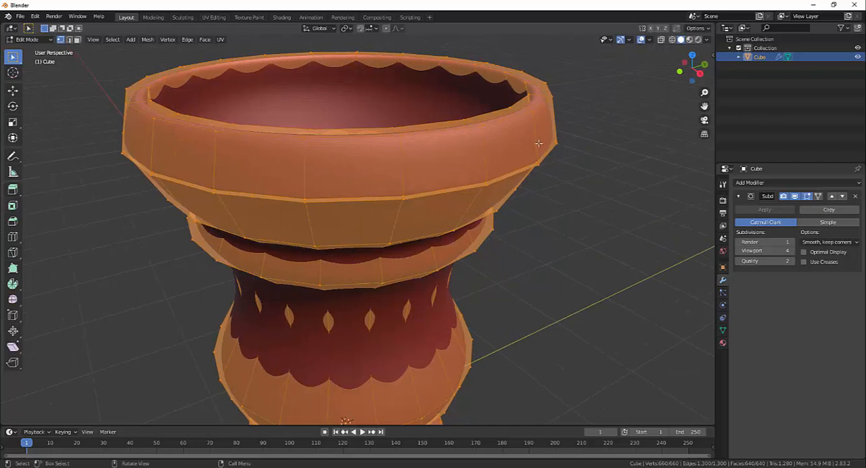
- Add a loop cut around the rim's outer band, slid toward its lower edge with a factor of 0.443
key("shift+r")
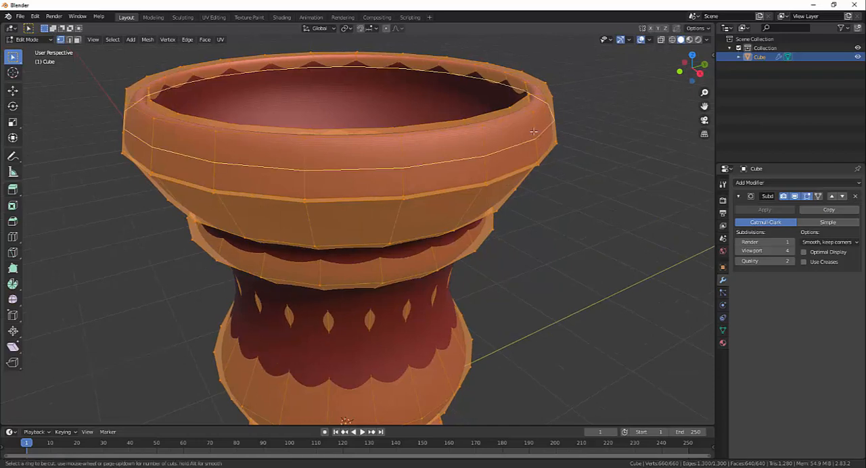
left_click(535, 127)
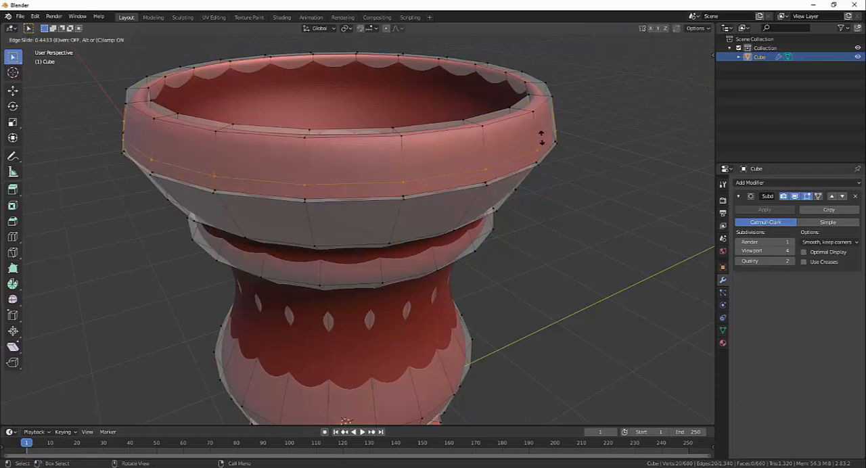
left_click(541, 138)
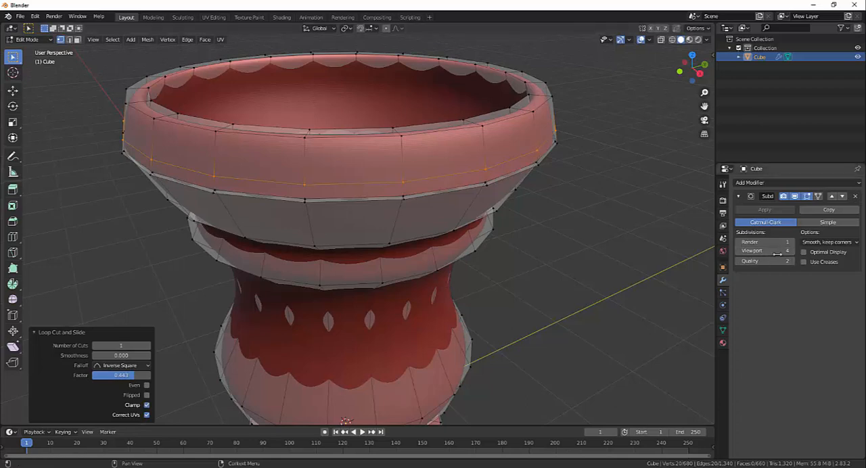
- Set the Subdivision modifier's Viewport level to 3
left_click(740, 250)
key("Return")
middle_click_drag(667, 240, 658, 236)
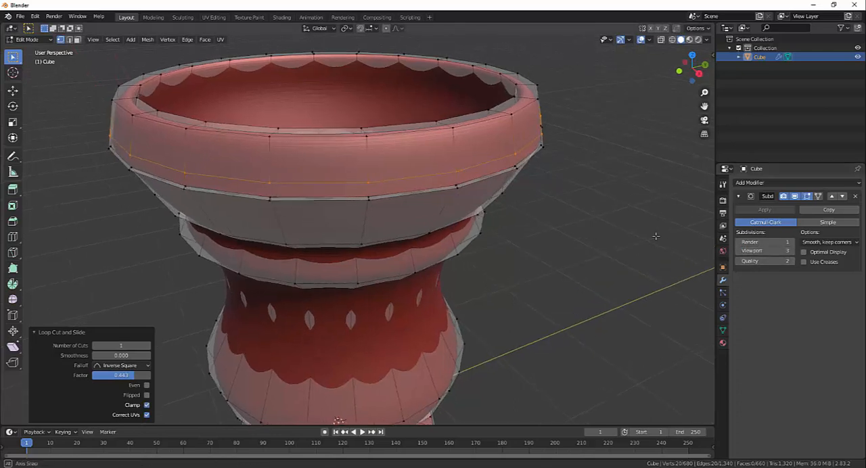
middle_click_drag(547, 220, 557, 208)
- Add a second loop cut around the rim's outer band, slid down to just above the first new loop
key("ctrl+r")
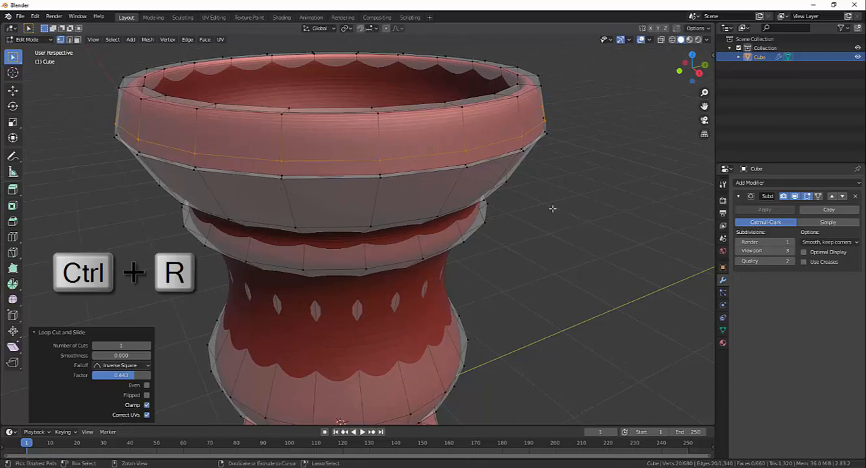
left_click(467, 134)
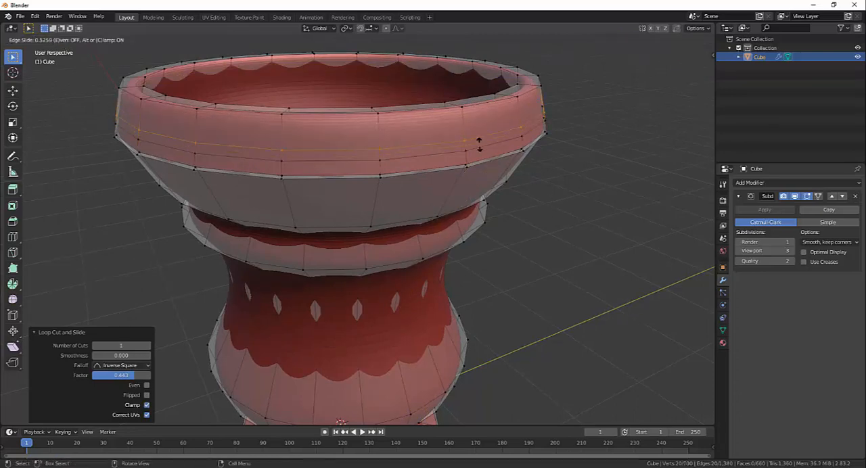
left_click(479, 143)
scroll(547, 188, "up", 3)
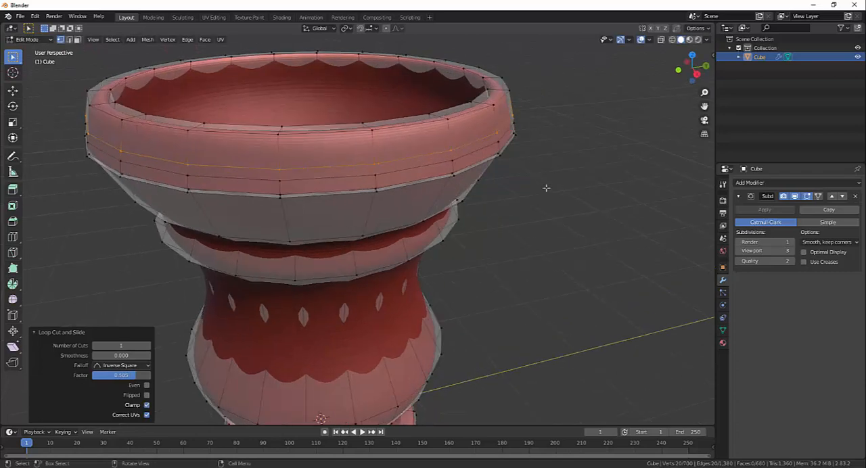
- Add a third loop cut centered between the two new loops on the rim's outer band, without sliding it
middle_click_drag(551, 186, 516, 146)
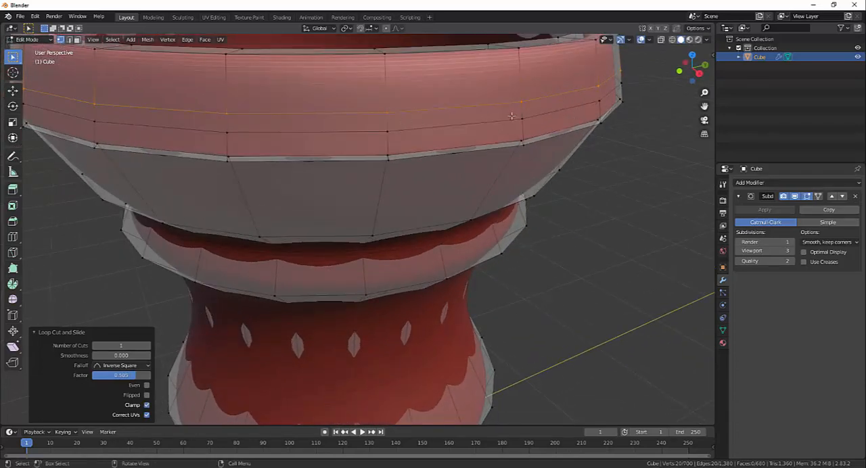
key("ctrl+r")
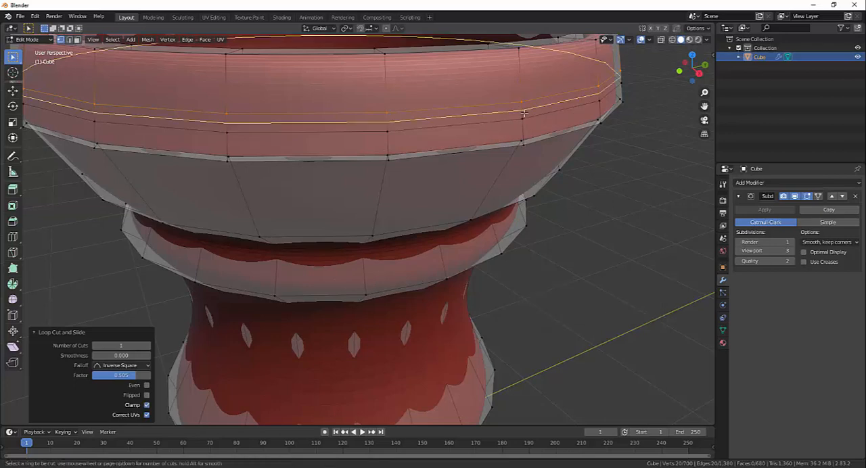
left_click(524, 114)
right_click(524, 113)
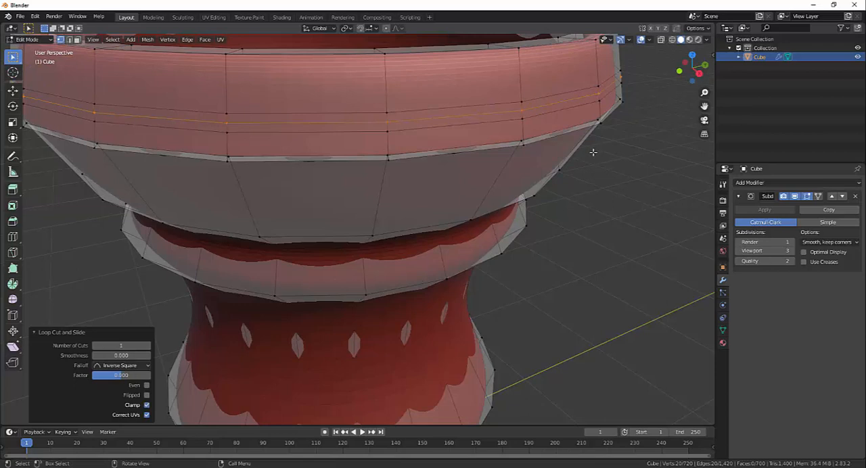
- Scale the middle edge loop outward to about 1.048 to form a raised ridge around the rim
scroll(593, 152, "down", 3)
scroll(556, 166, "down", 2)
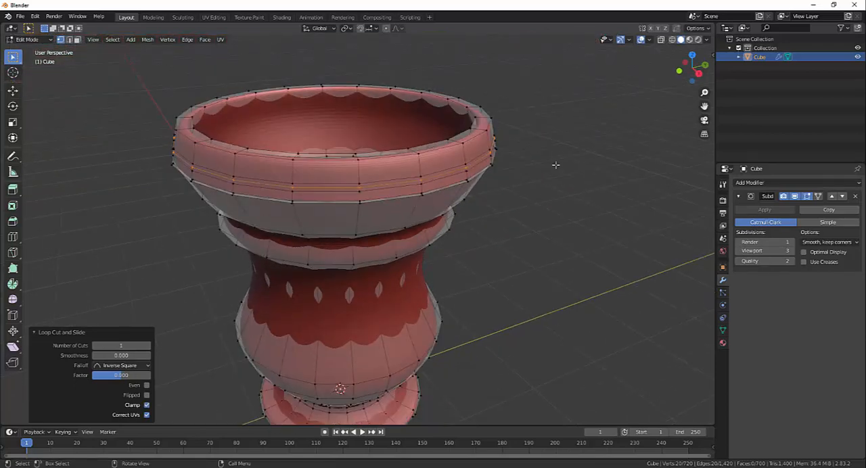
key("s")
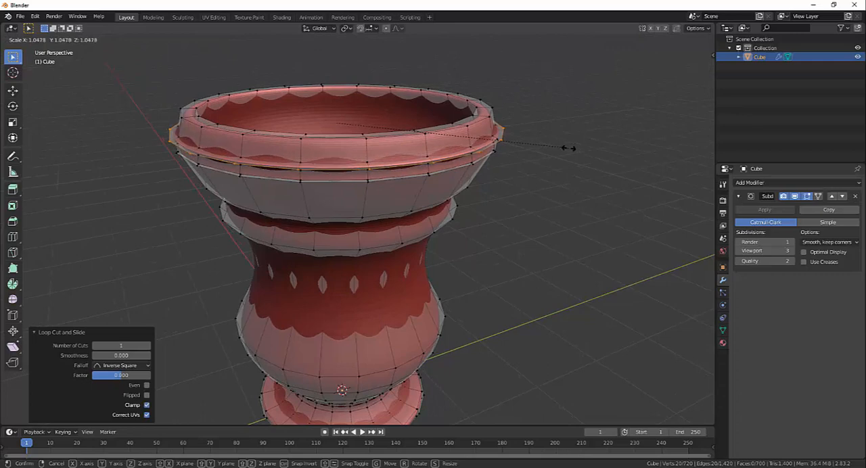
left_click(569, 149)
- Add a loop cut on the rim's outer band and slide it close to the upper edge, with a factor of about -0.899, to sharpen it
middle_click_drag(494, 266, 566, 276)
scroll(519, 273, "up", 1)
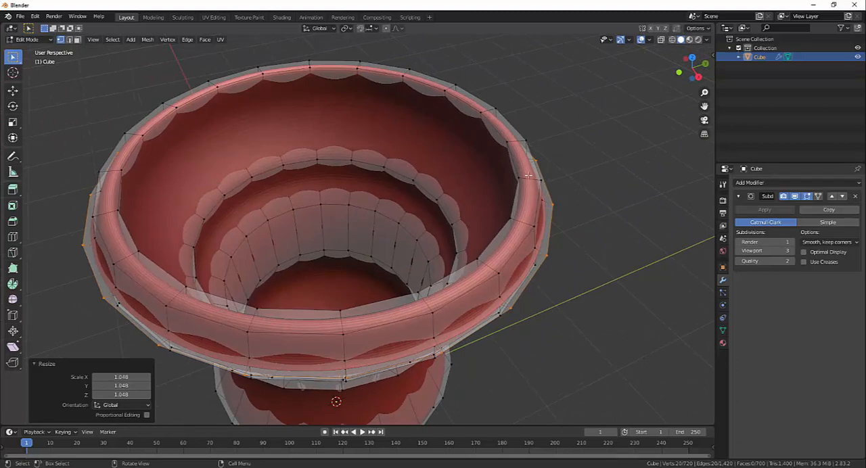
mouse_move(599, 267)
middle_mouse_down()
mouse_move(583, 250)
mouse_move(586, 288)
mouse_move(589, 276)
middle_mouse_up()
scroll(549, 275, "up", 2)
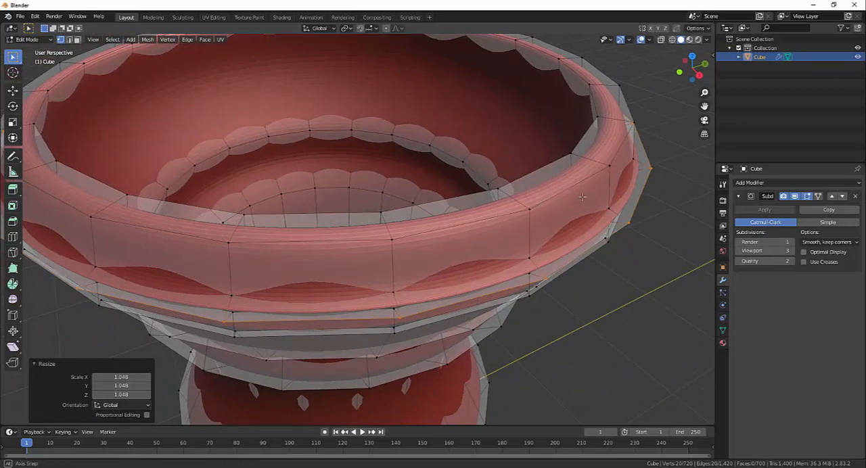
middle_click_drag(600, 157, 504, 206)
key("ctrl+r")
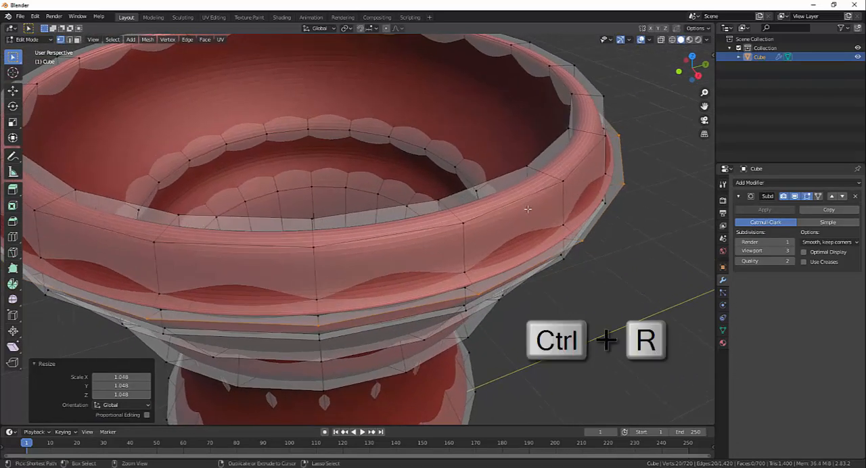
left_click(563, 191)
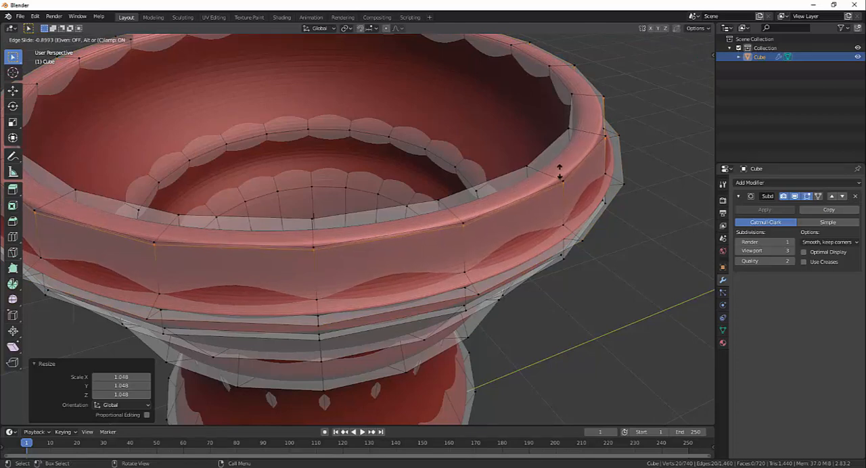
left_click(560, 172)
middle_click_drag(569, 216, 580, 236)
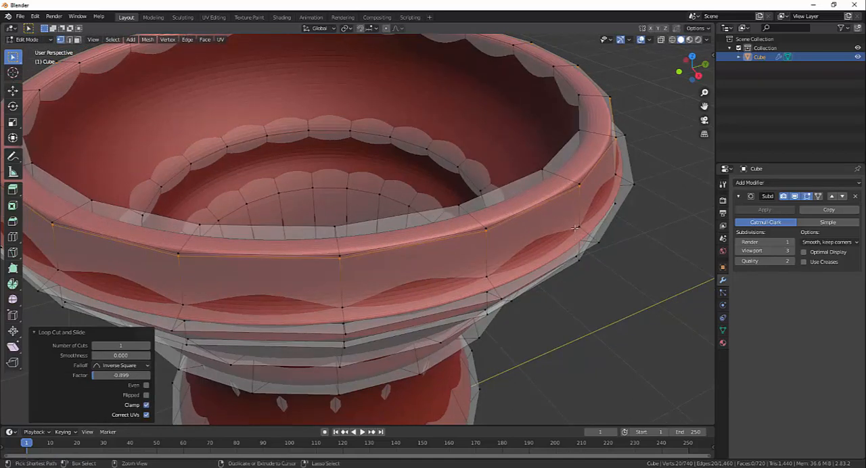
- Add a loop cut around the rim's top face and slide it toward the outer edge, with a factor of about 0.454
key("ctrl+r")
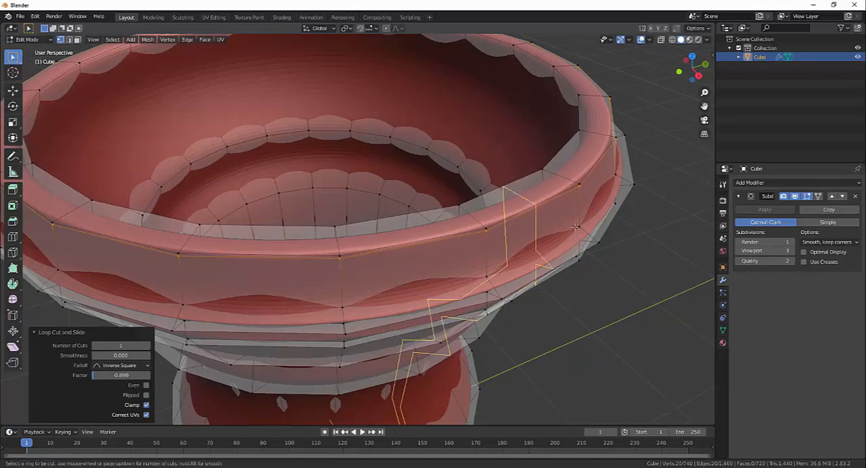
left_click(575, 177)
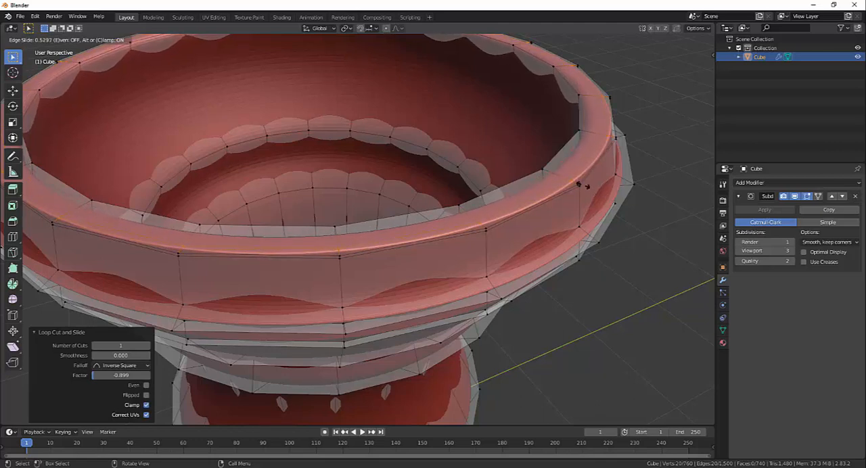
left_click(581, 187)
middle_click_drag(581, 186, 648, 190)
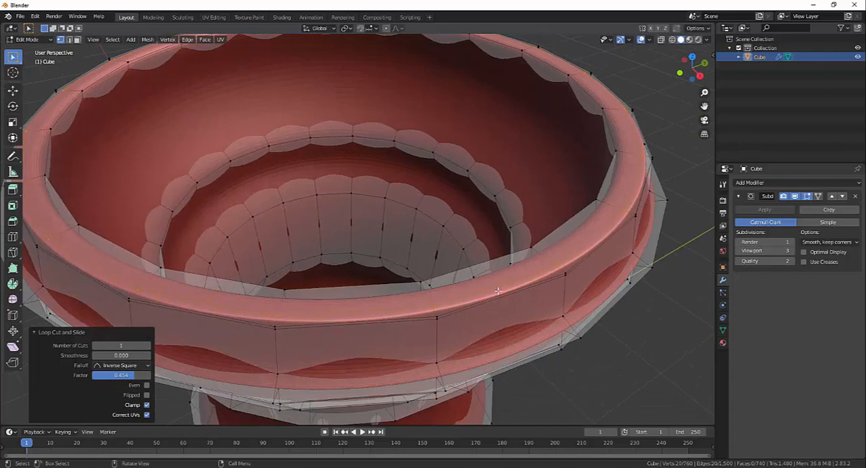
- Add a loop cut on the upper surface of the goblet's foot and slide it close to the outer edge, with a factor of about 0.823
scroll(508, 288, "down", 6)
middle_click_drag(519, 286, 449, 264)
middle_click_drag(445, 266, 463, 264)
scroll(416, 283, "down", 4)
scroll(484, 342, "up", 3)
scroll(463, 264, "up", 4)
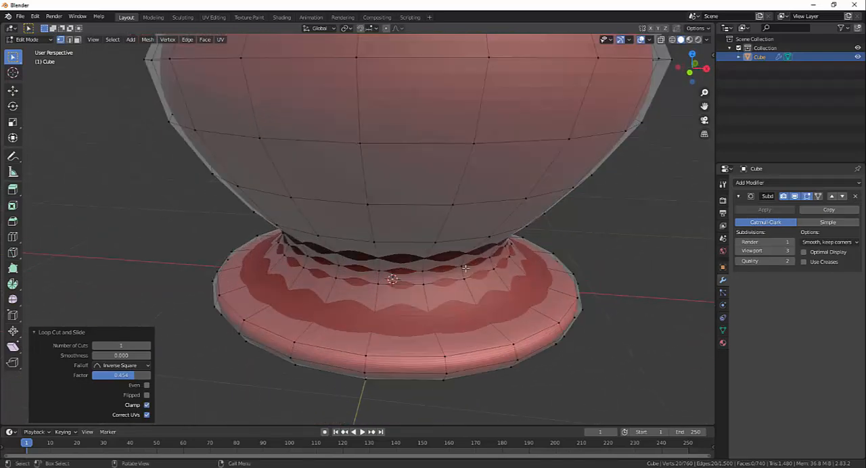
middle_click_drag(536, 316, 502, 249, "shift")
scroll(500, 265, "up", 1)
scroll(502, 249, "up", 2)
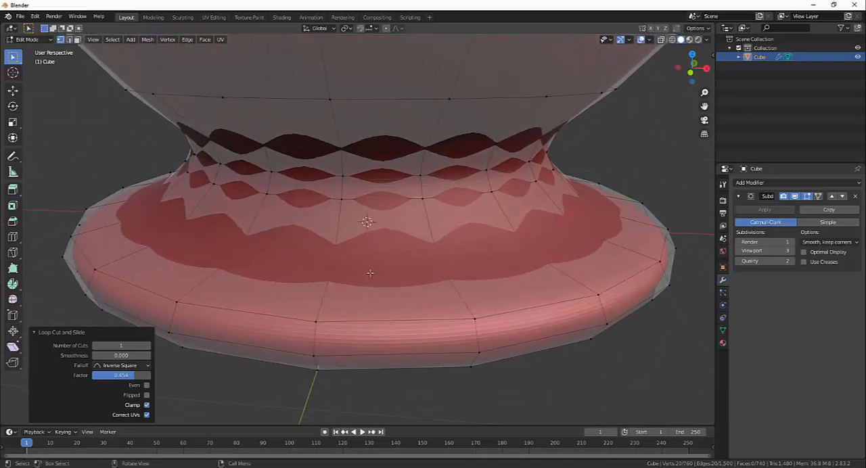
middle_click_drag(371, 273, 454, 293)
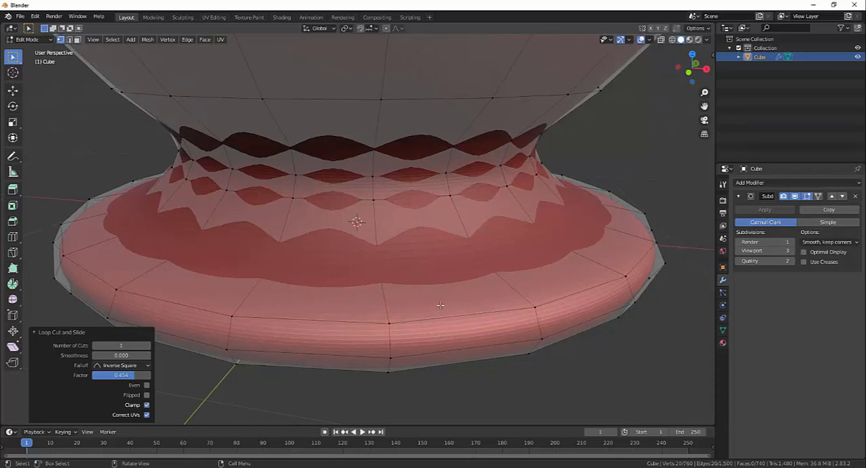
key("ctrl+r")
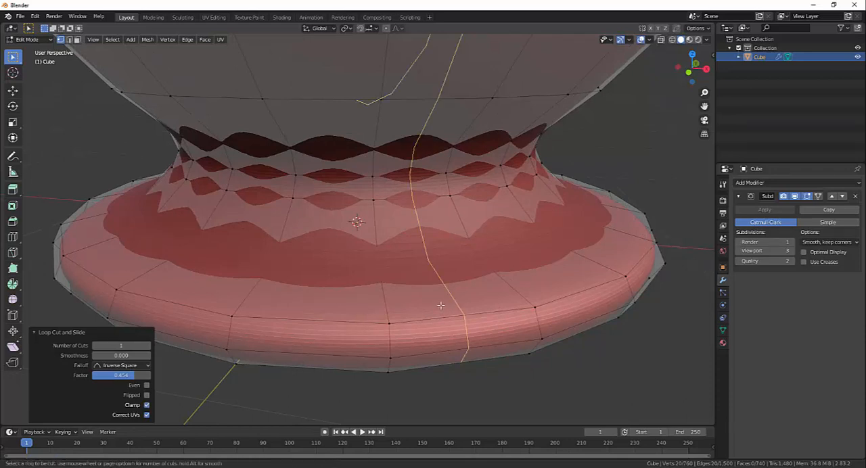
left_click(528, 304)
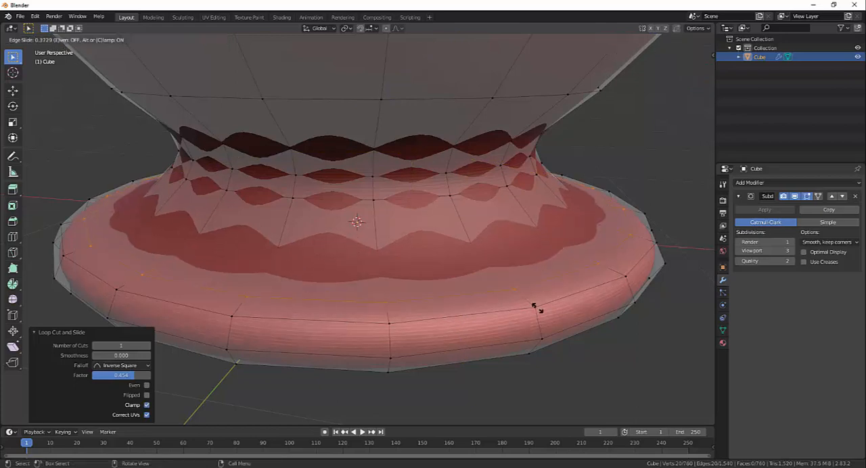
left_click(553, 321)
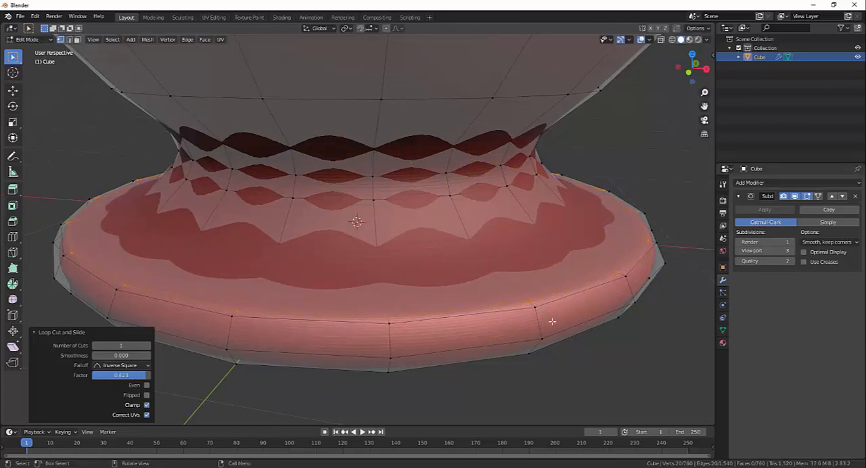
- Add a loop cut on the foot's outer side band and slide it close to the upper edge, with a factor of about -0.660
middle_click_drag(554, 322, 551, 338)
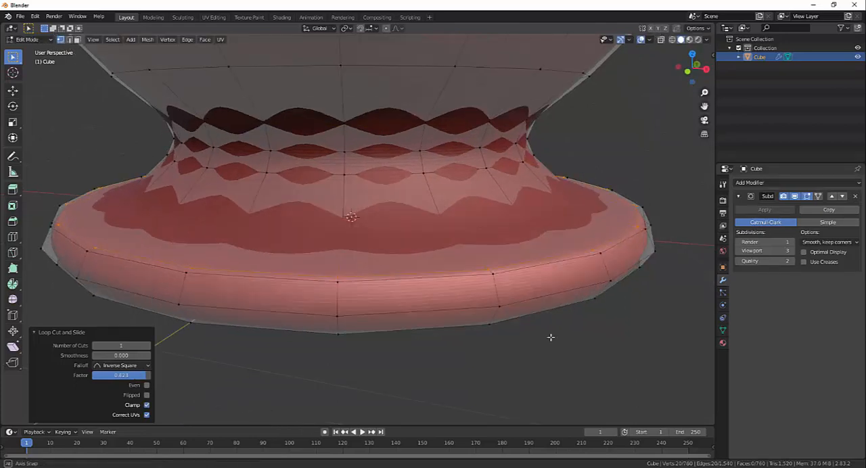
key("ctrl+r")
left_click(498, 285)
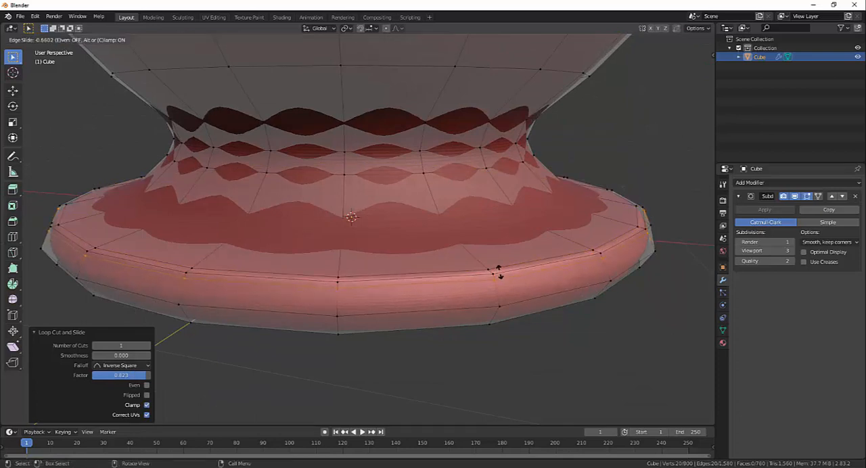
left_click(499, 272)
- Try loop selection on the foot's top loop and a vertical loop, clear it, and select the horizontal loop just below the upper edge
middle_click_drag(432, 335, 363, 328)
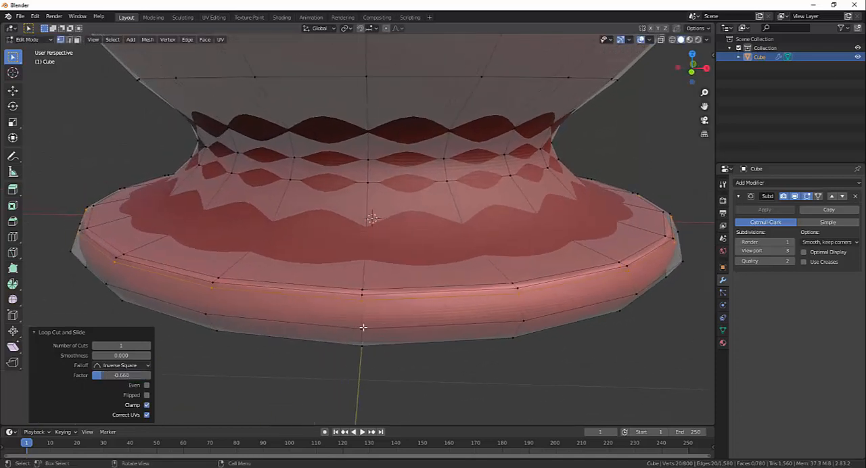
left_click(363, 290, "alt")
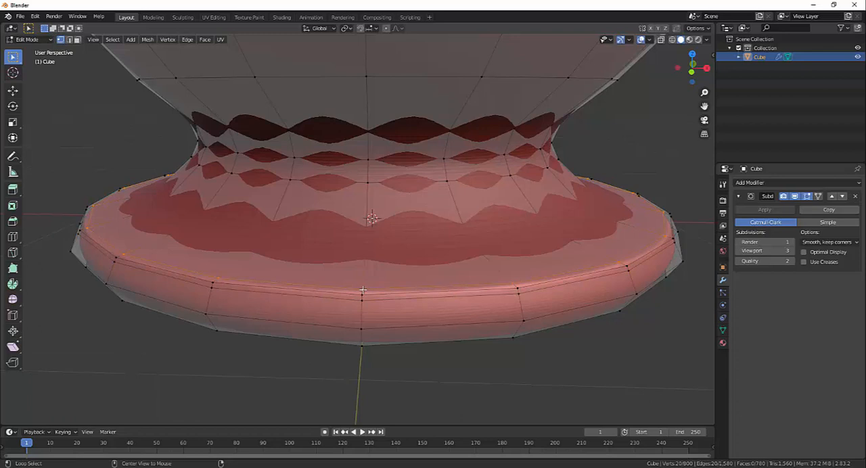
left_click(519, 298, "alt")
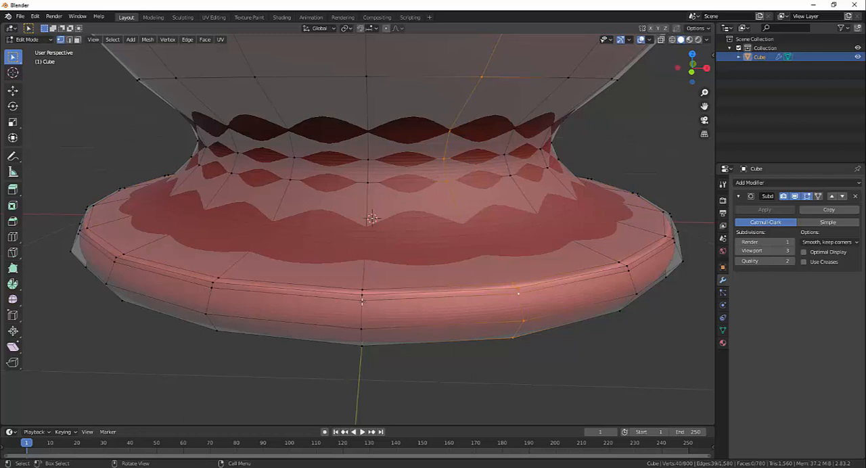
key("alt+a")
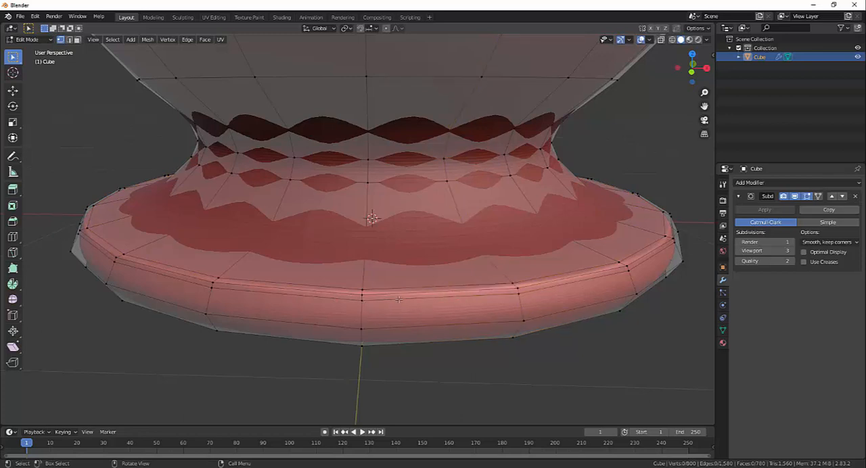
left_click(362, 300, "alt")
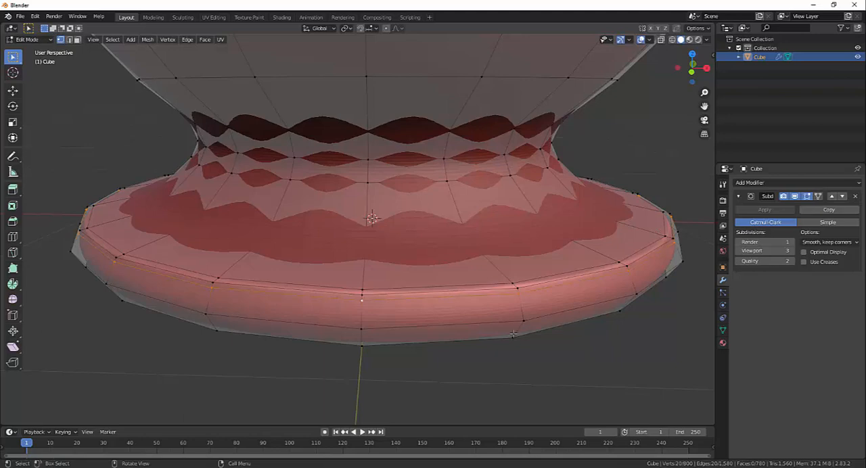
- Examine the goblet's smoothed shape against its control mesh, from the foot up to the middle and the rim
scroll(493, 348, "down", 3)
scroll(429, 343, "down", 3)
middle_click_drag(493, 348, 422, 346)
middle_click_drag(500, 271, 526, 333, "alt")
scroll(493, 310, "down", 4)
scroll(489, 340, "up", 3)
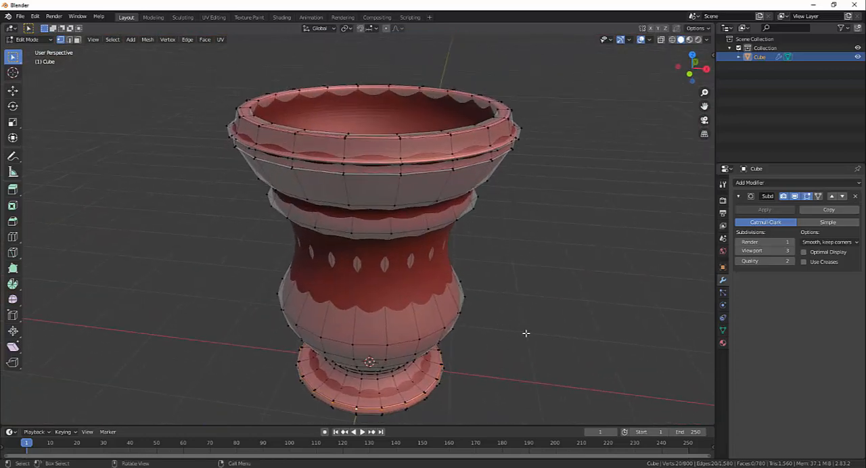
scroll(527, 333, "up", 1)
middle_click_drag(375, 271, 397, 203)
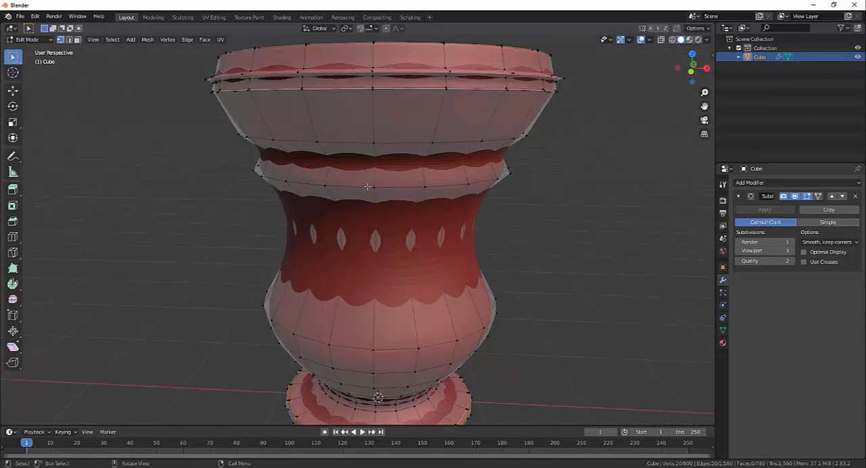
mouse_move(518, 217)
middle_mouse_down()
mouse_move(503, 232)
mouse_move(532, 226)
middle_mouse_up()
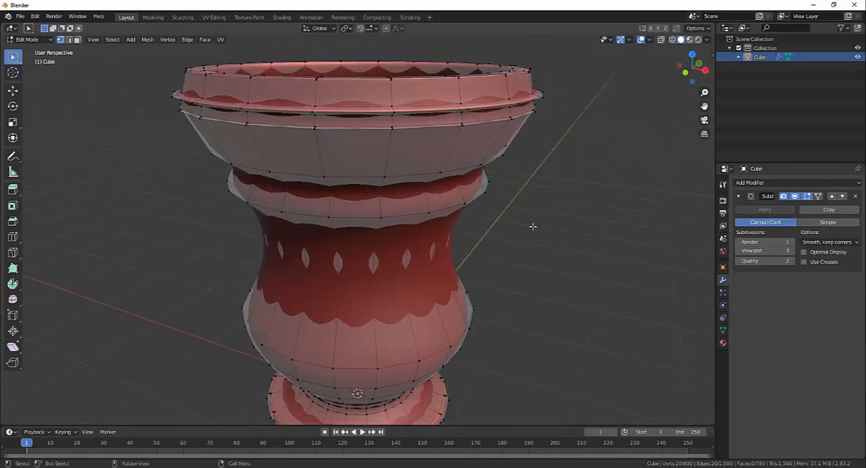
scroll(481, 250, "up", 3)
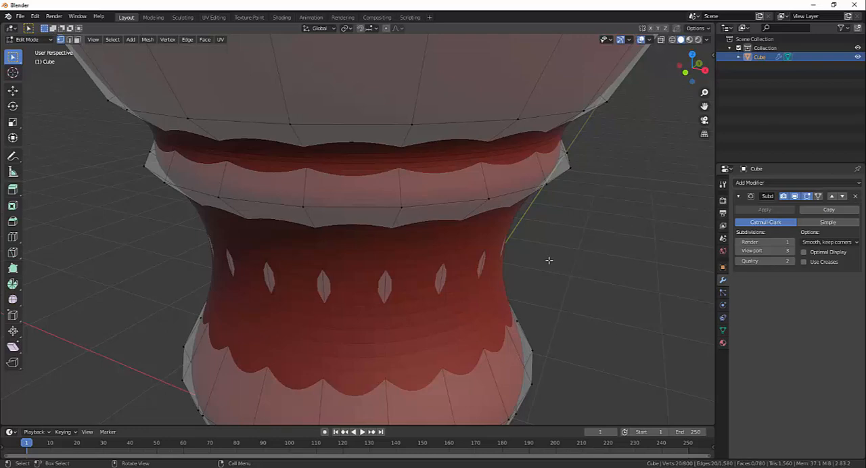
scroll(538, 263, "down", 5)
middle_click_drag(536, 263, 536, 216)
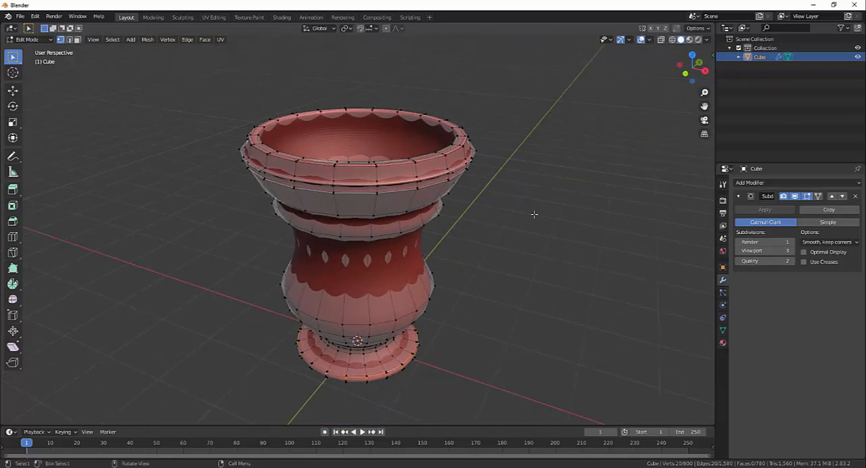
- Turn off the Subdivision Surface modifier's Edit Mode display to show only the low-poly goblet mesh
left_click(808, 196)
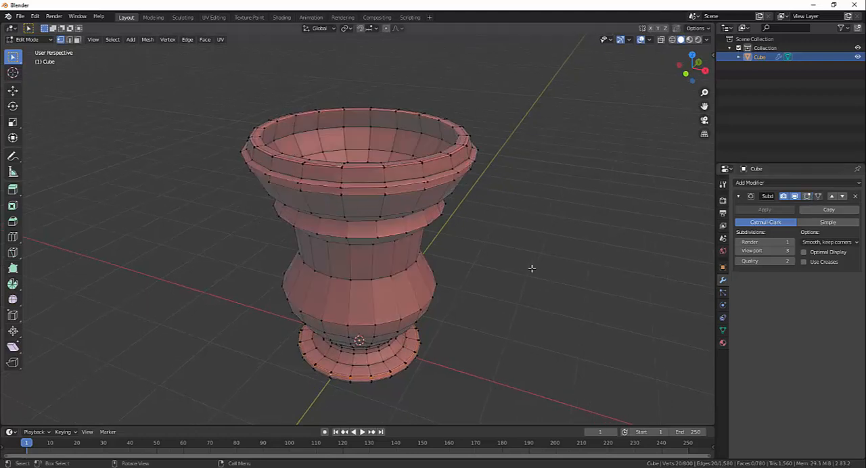
middle_click_drag(582, 260, 589, 264)
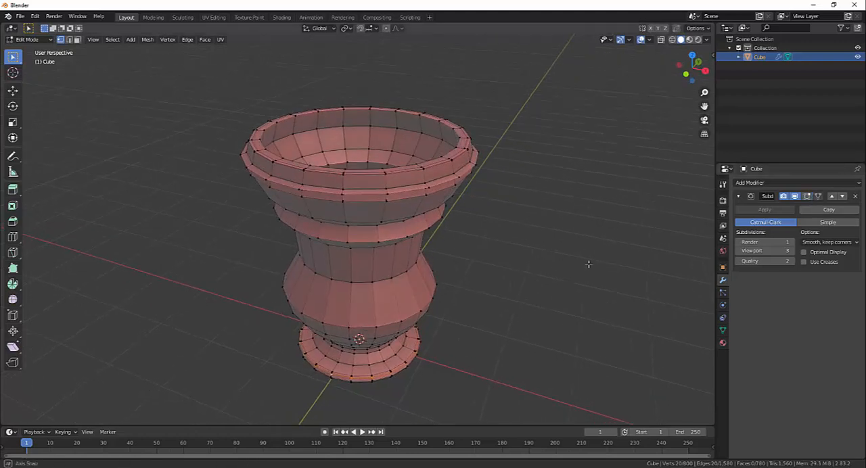
left_click(796, 196)
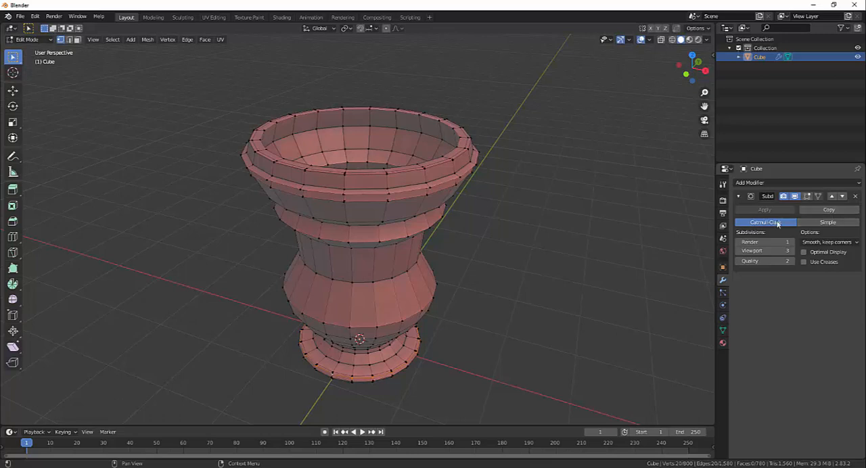
- Inspect the goblet's mesh in wireframe shading and return to solid shading
key("shift+f")
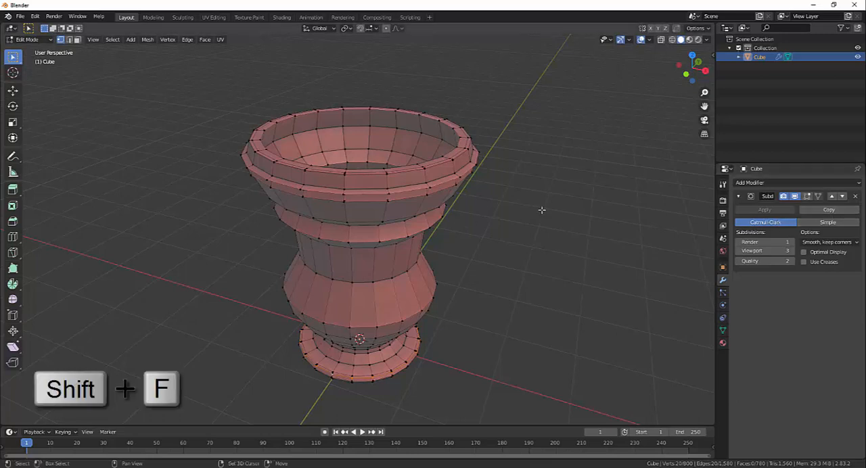
key("z")
middle_click_drag(535, 224, 507, 223)
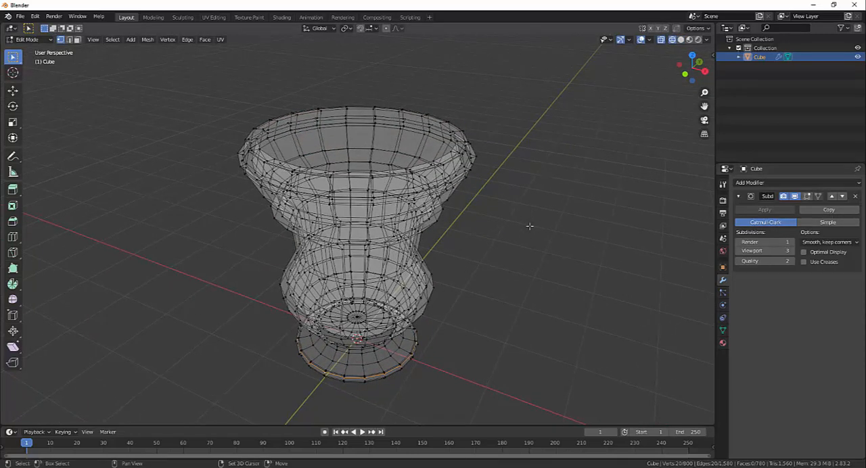
key("shift+z")
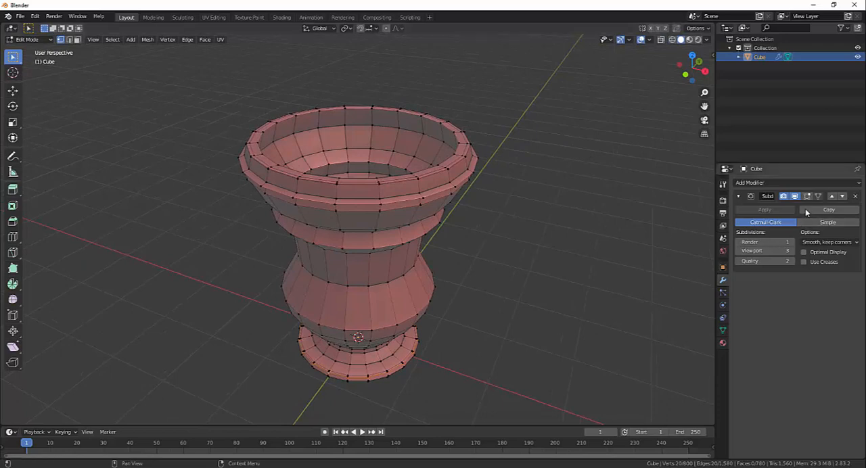
- Enable the Subdivision Surface modifier's Edit Mode and On Cage display so the mesh edges follow the smoothed surface
left_click(808, 197)
left_click(819, 197)
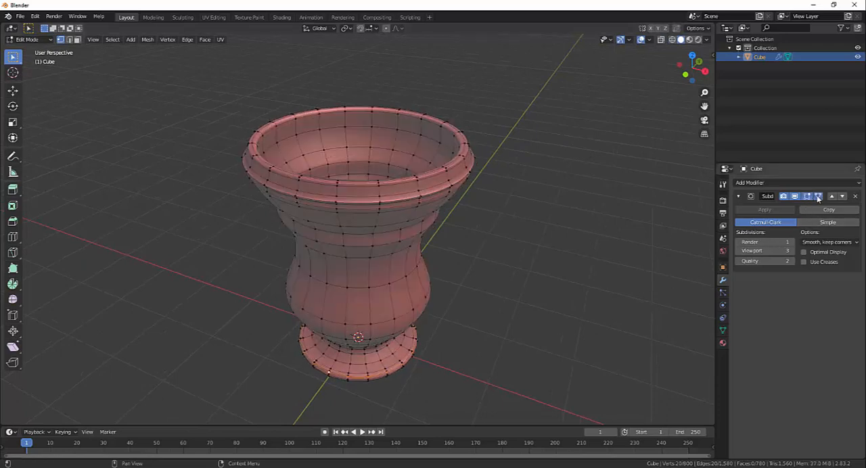
middle_click_drag(554, 263, 442, 232)
- Switch to Object Mode and examine the smoothed goblet from the side, from underneath and as a whole
scroll(567, 255, "up", 1)
key("Tab")
scroll(542, 276, "down", 2)
scroll(511, 263, "up", 4)
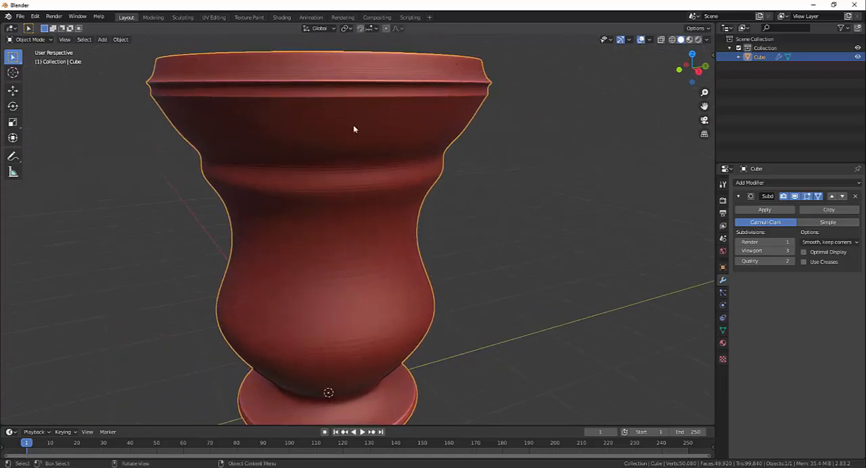
middle_click_drag(416, 188, 460, 210)
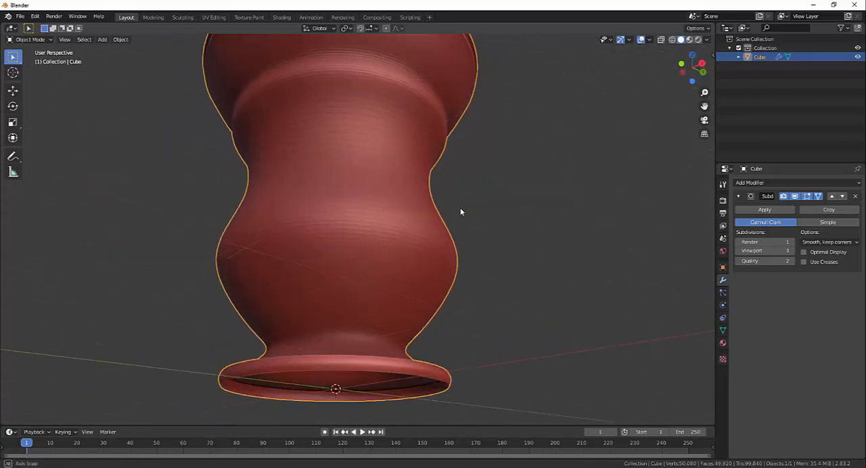
scroll(441, 289, "down", 3)
middle_click_drag(441, 289, 444, 309)
scroll(435, 308, "up", 1)
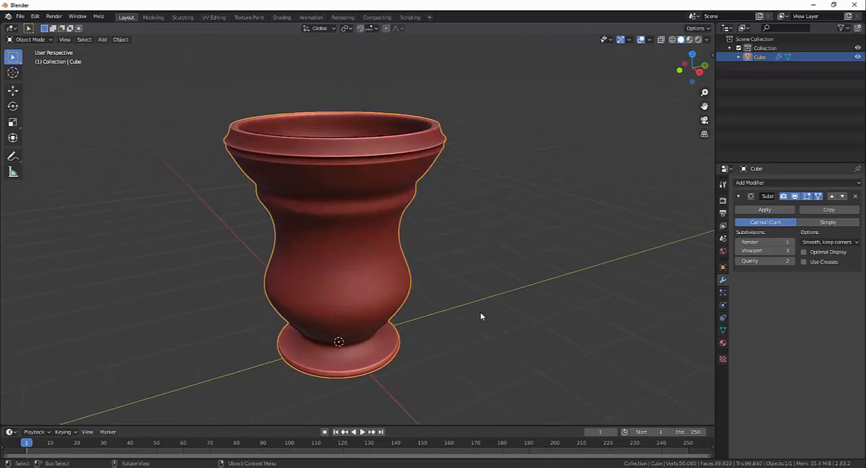